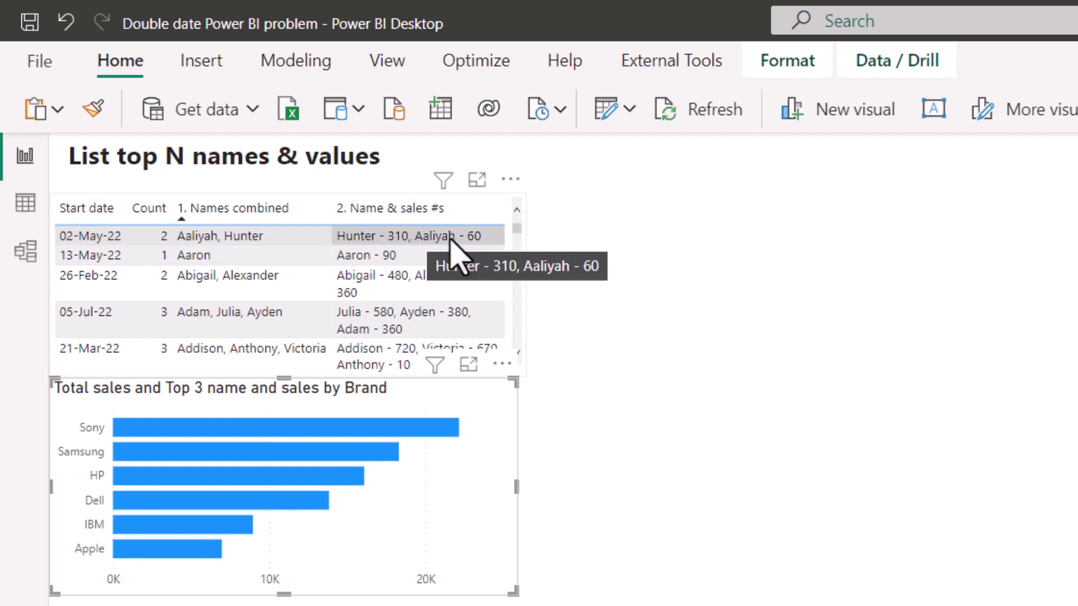
Select the brand sales chart and review its Functions covered text.
{"action": "mouse_move", "coordinate": [162, 424]}
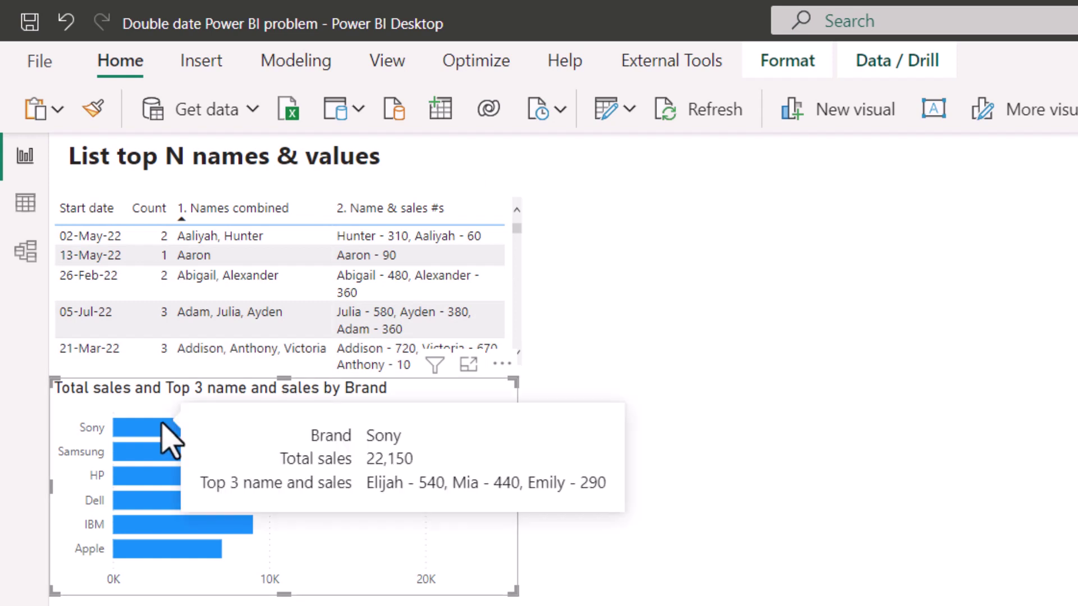
{"action": "mouse_move", "coordinate": [144, 453]}
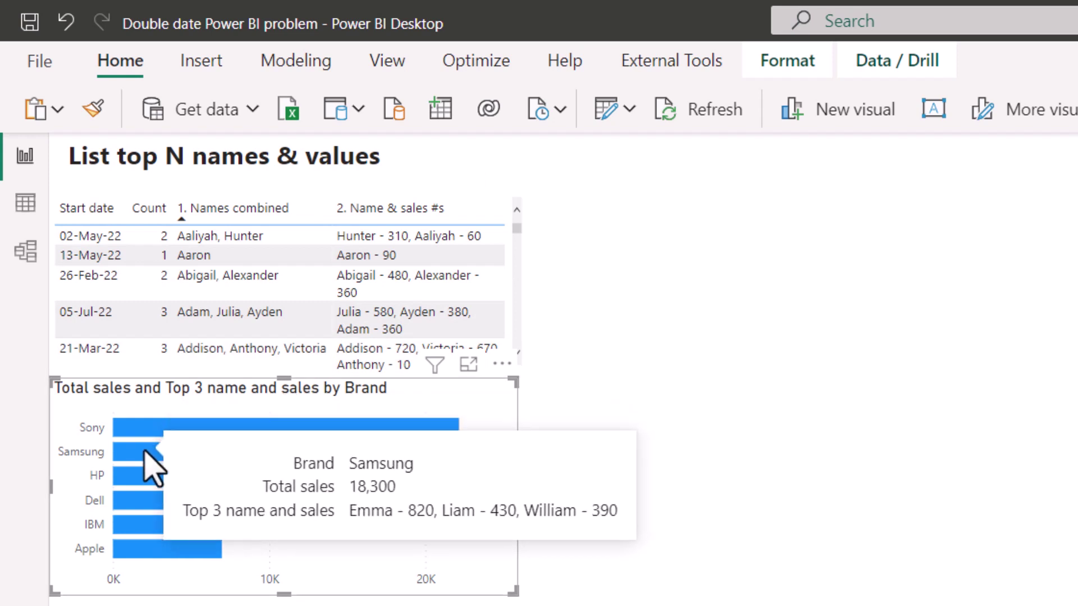
{"action": "mouse_move", "coordinate": [142, 476]}
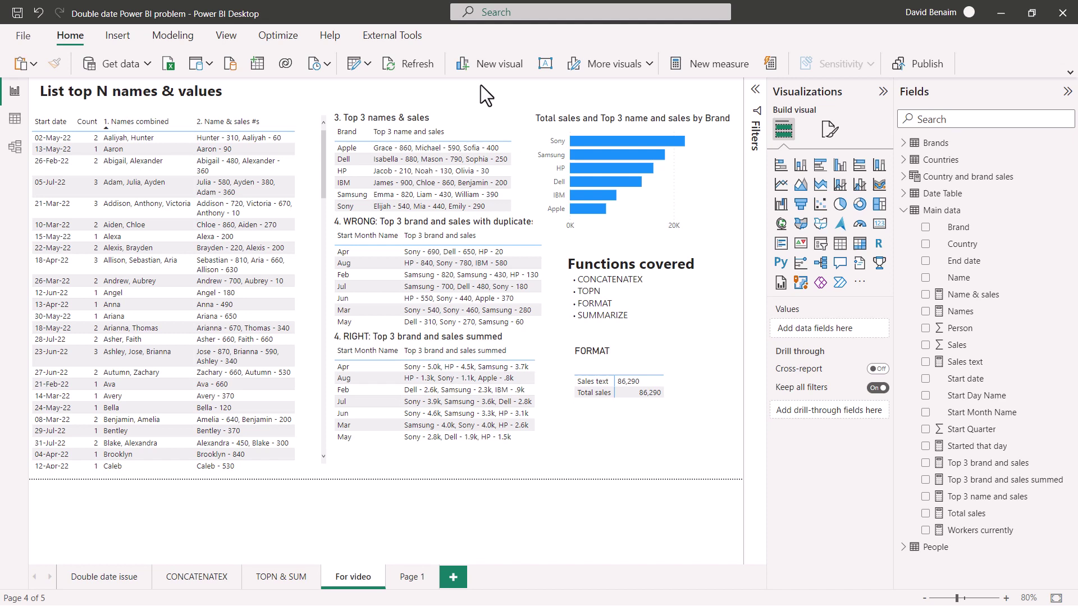
{"action": "left_click", "coordinate": [541, 147]}
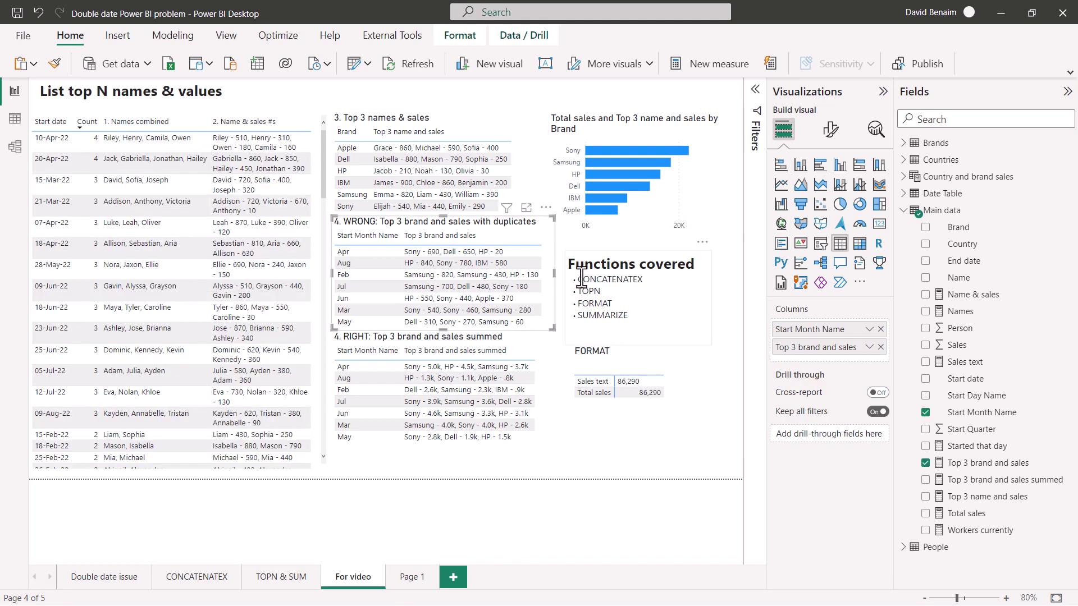
{"action": "left_click_drag", "start_coordinate": [579, 279], "coordinate": [649, 313]}
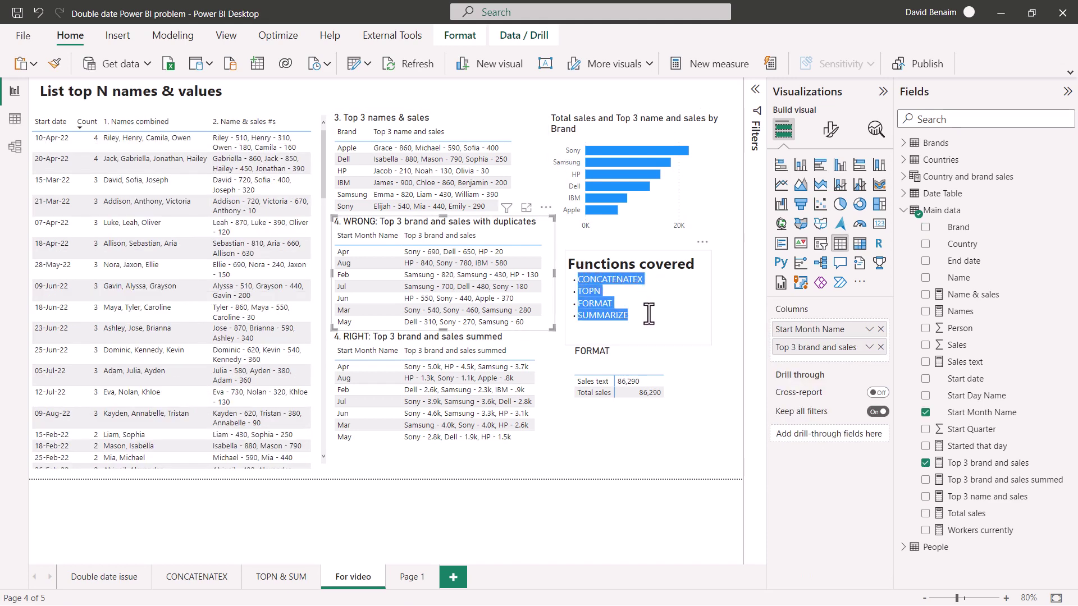
{"action": "left_click", "coordinate": [649, 314]}
{"action": "left_click", "coordinate": [708, 380]}
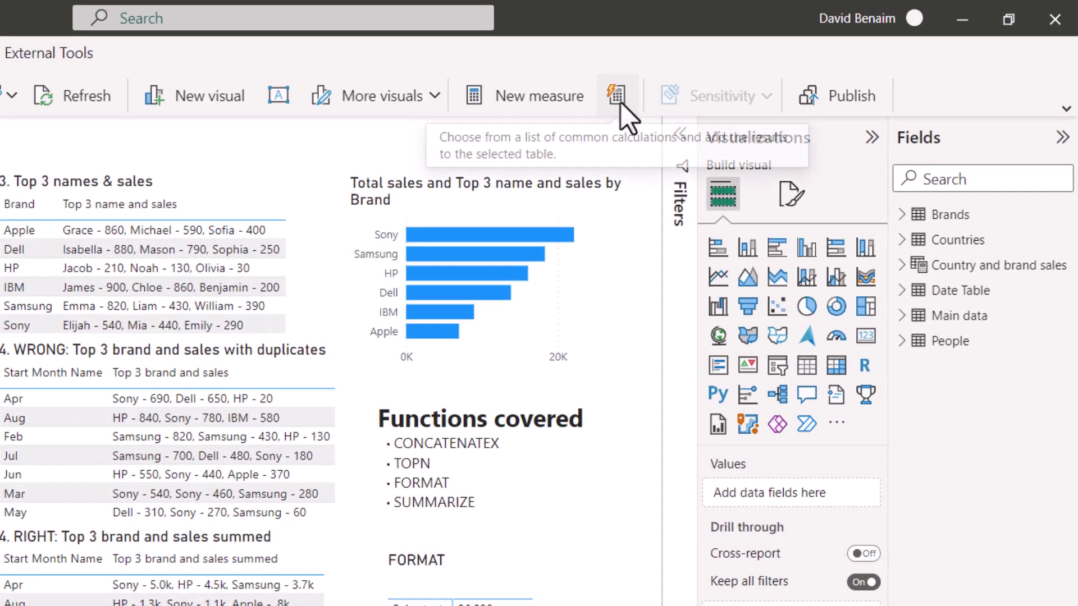
Start a Concatenated list of values quick measure using Main data Name as the field.
{"action": "left_click", "coordinate": [621, 103]}
{"action": "left_click", "coordinate": [622, 311]}
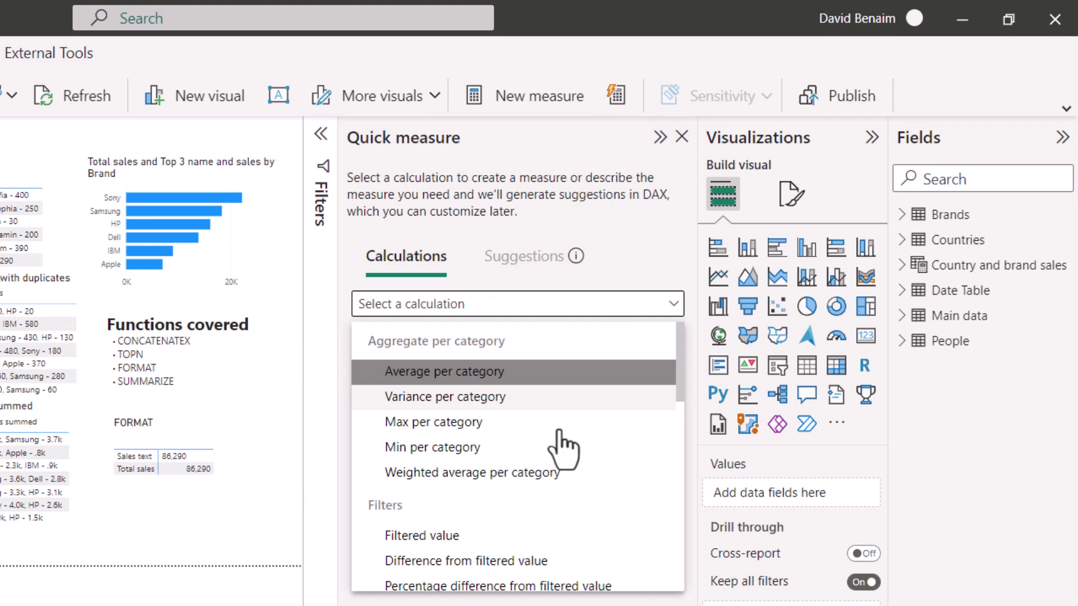
{"action": "scroll", "coordinate": [560, 447], "scroll_direction": "down", "scroll_amount": 10}
{"action": "left_click", "coordinate": [528, 579]}
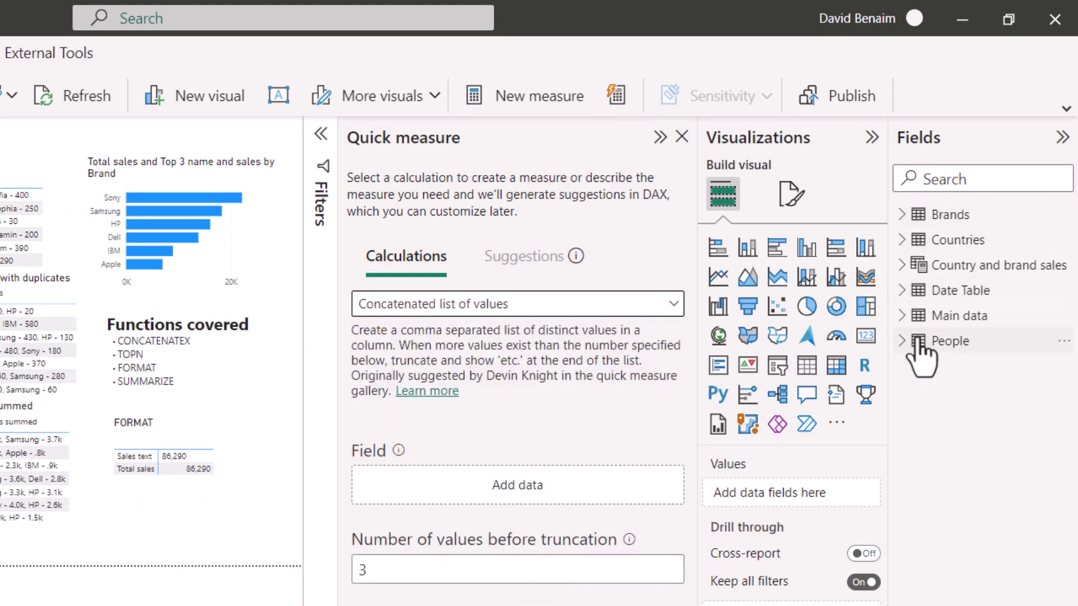
{"action": "left_click", "coordinate": [910, 318]}
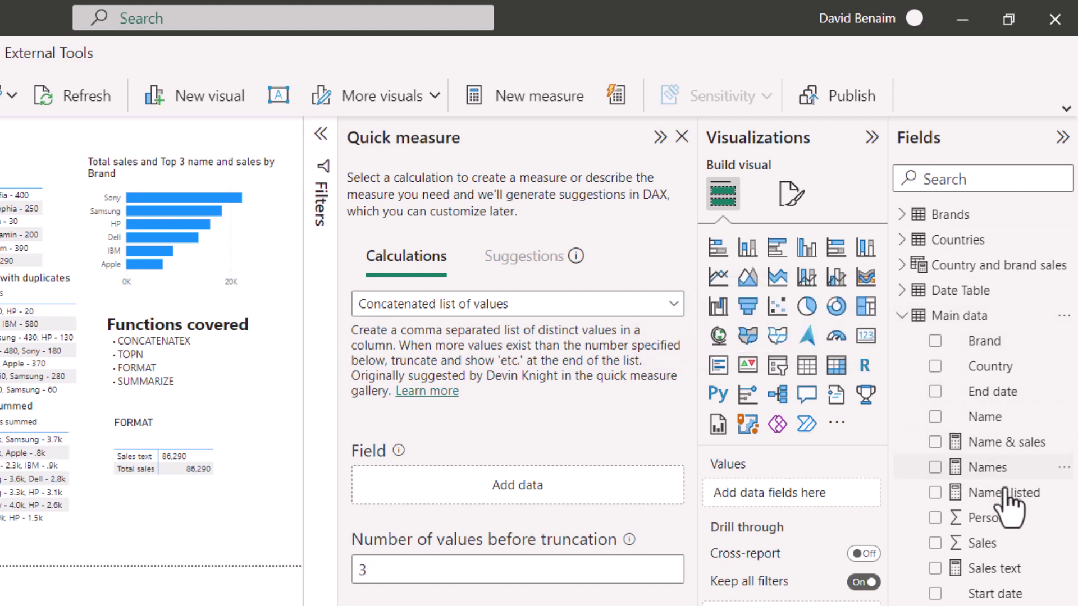
{"action": "left_click_drag", "start_coordinate": [964, 419], "coordinate": [540, 491]}
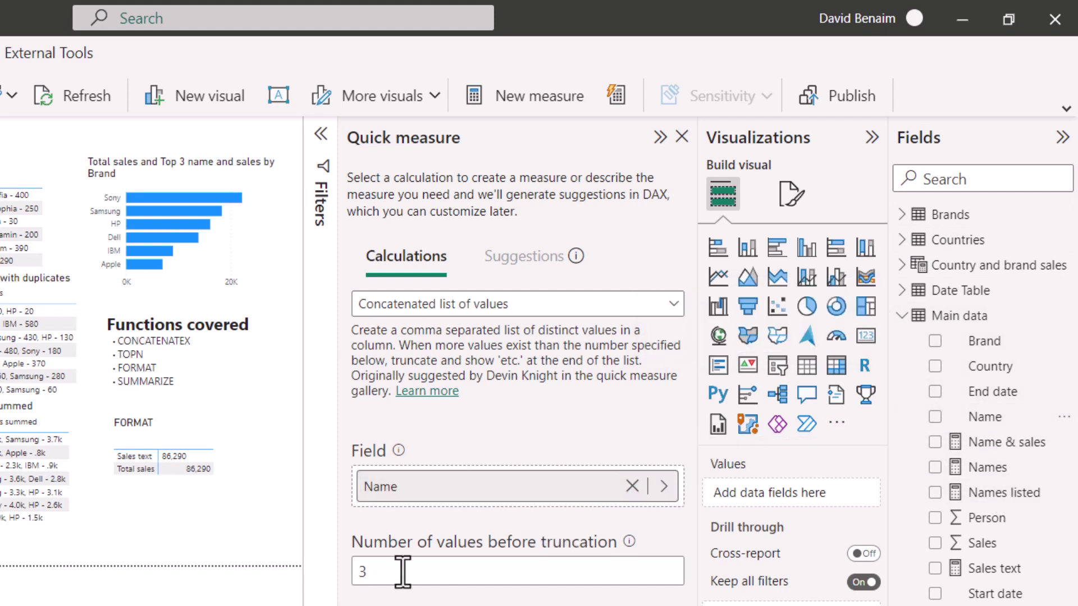
{"action": "left_click_drag", "start_coordinate": [361, 570], "coordinate": [441, 581]}
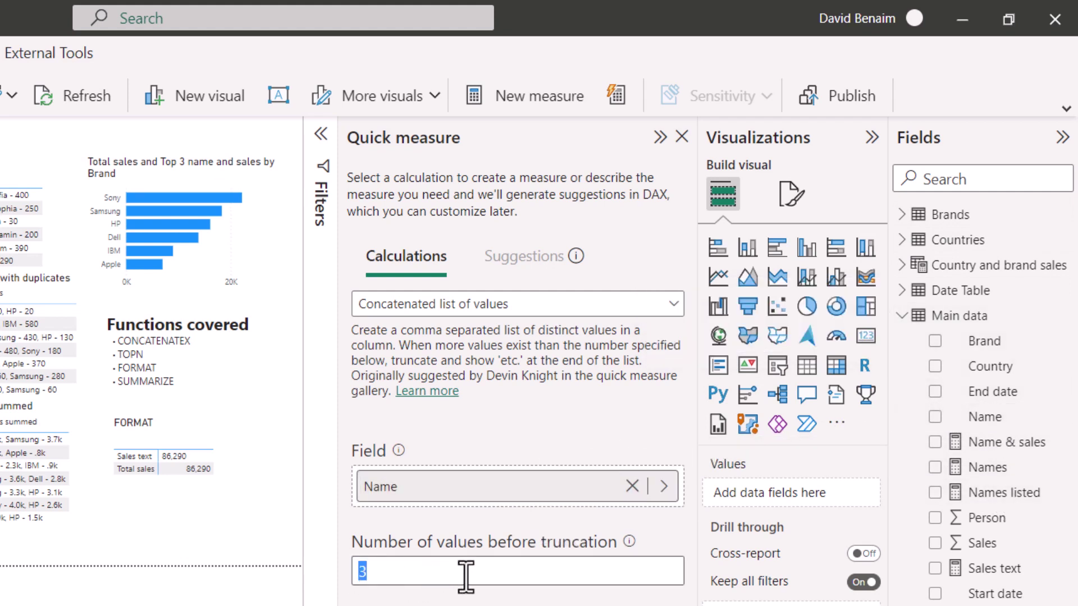
Truncate after 4 values, add the List of Name values measure, and review its DAX.
{"action": "type", "text": "4"}
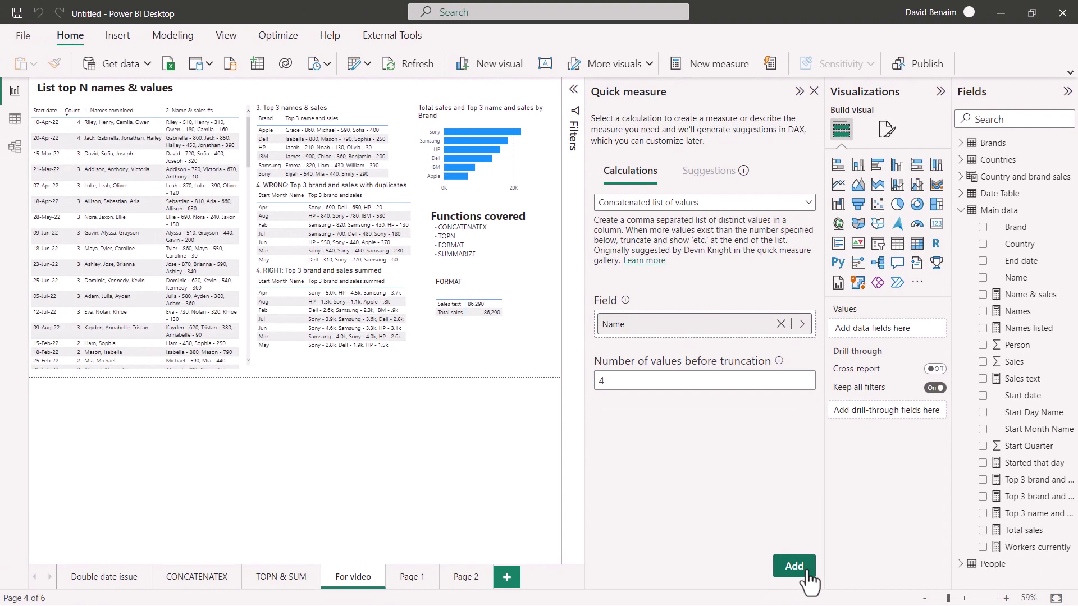
{"action": "left_click", "coordinate": [794, 566]}
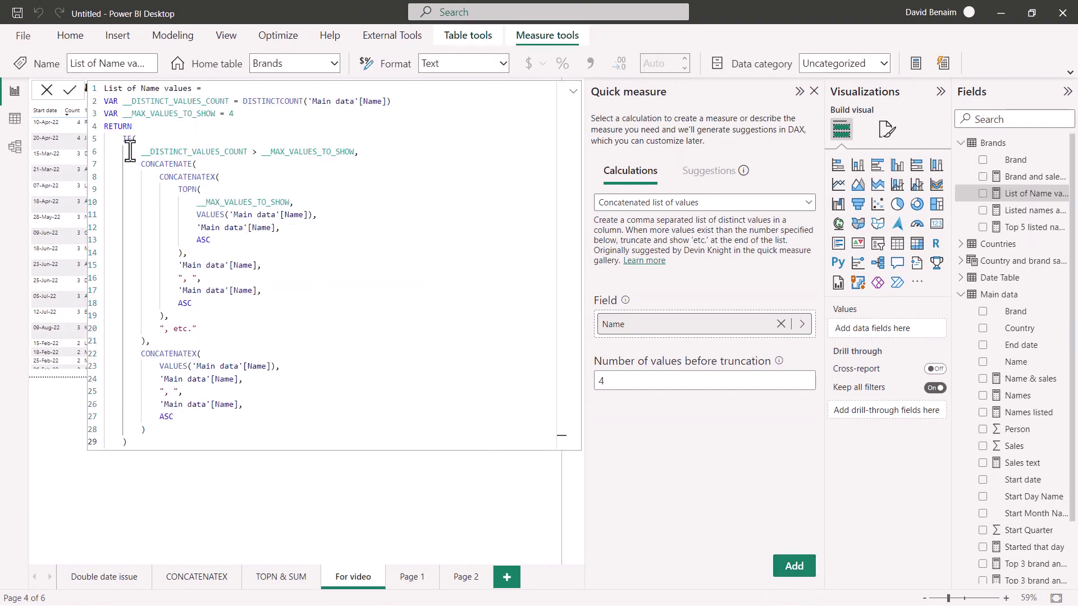
{"action": "left_click_drag", "start_coordinate": [107, 88], "coordinate": [209, 443]}
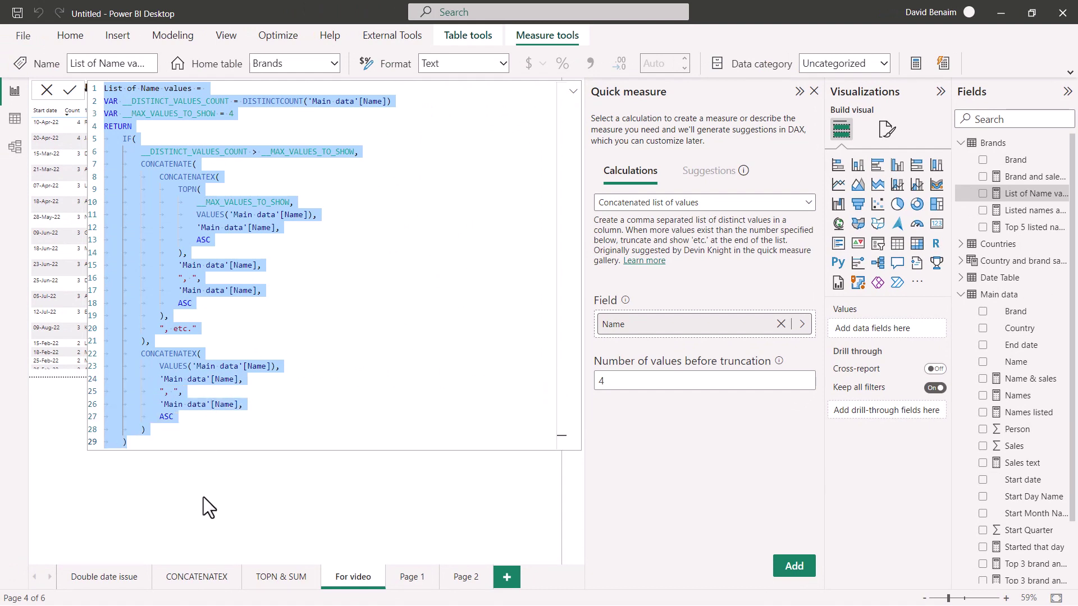
{"action": "left_click", "coordinate": [183, 354]}
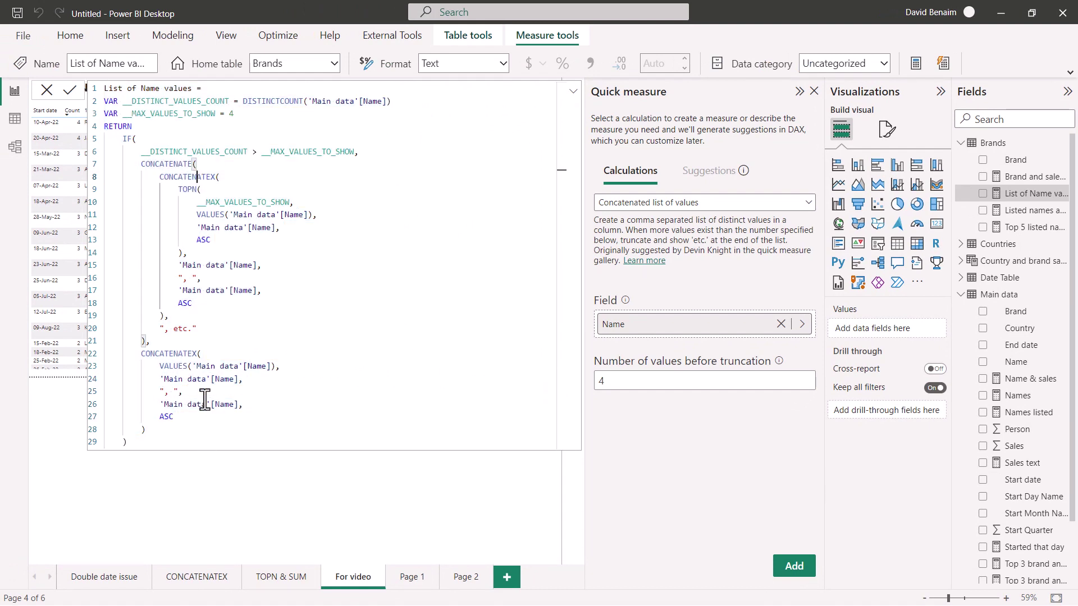
{"action": "left_click", "coordinate": [191, 190]}
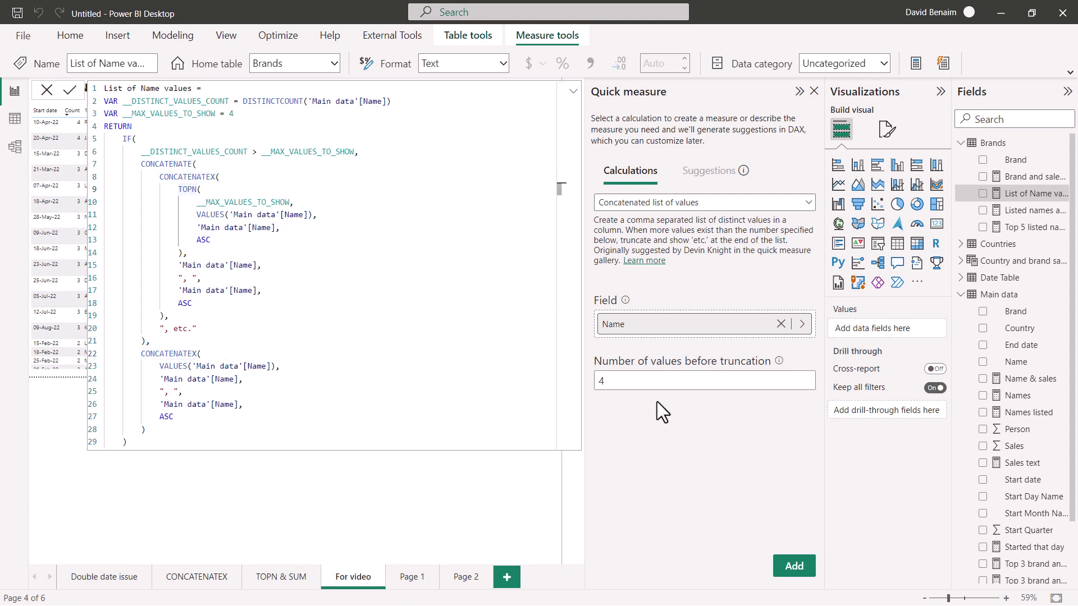
Widen the Top 3 names & sales table and add List of Name values as a column.
{"action": "left_click", "coordinate": [572, 93]}
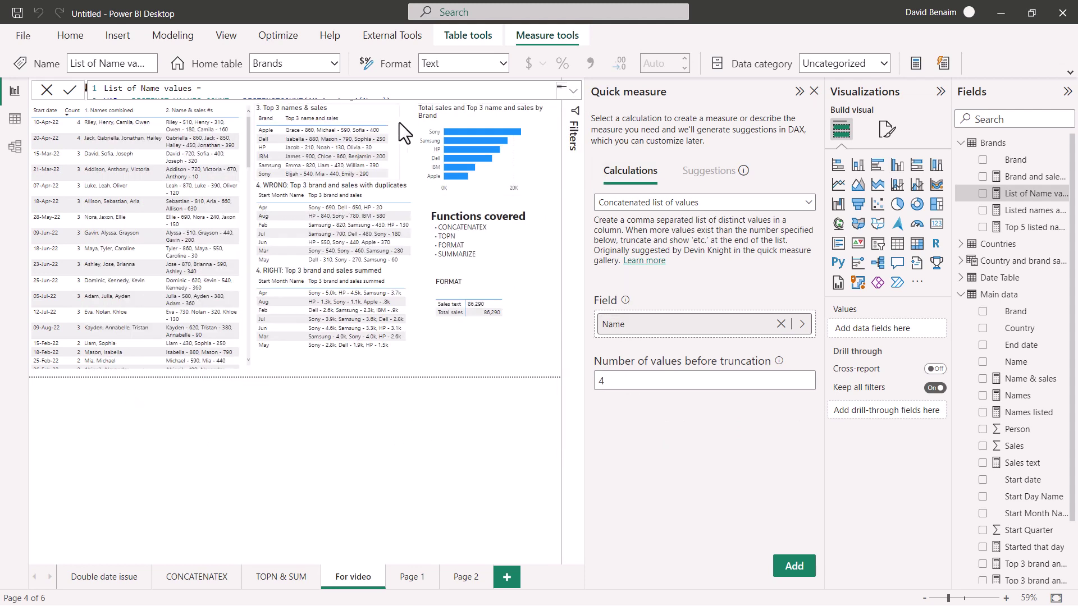
{"action": "left_click", "coordinate": [399, 123]}
{"action": "left_click_drag", "start_coordinate": [398, 144], "coordinate": [489, 144]}
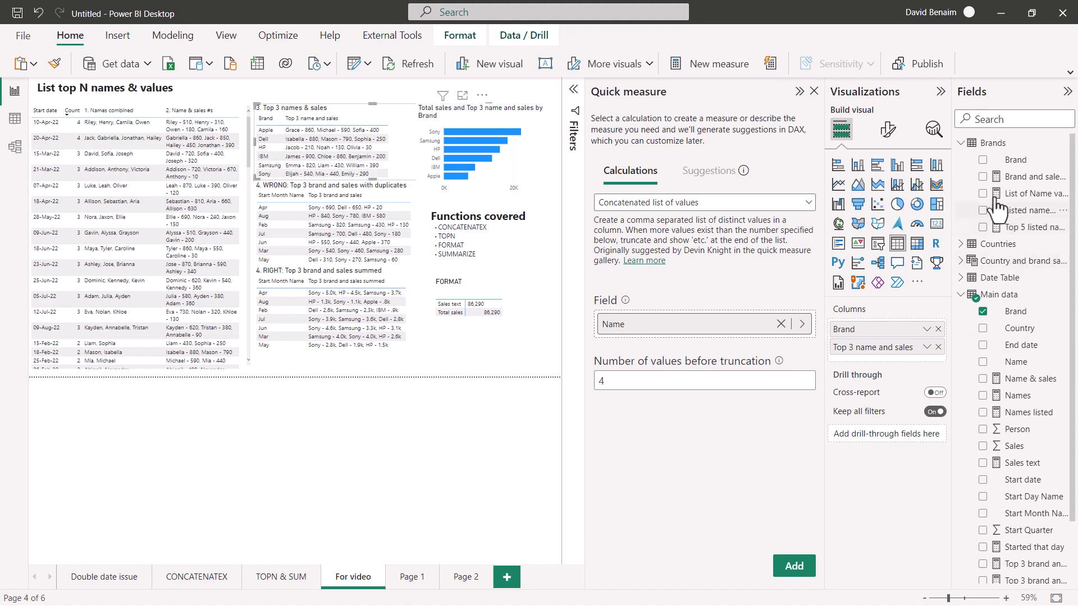
{"action": "left_click_drag", "start_coordinate": [1015, 202], "coordinate": [860, 355]}
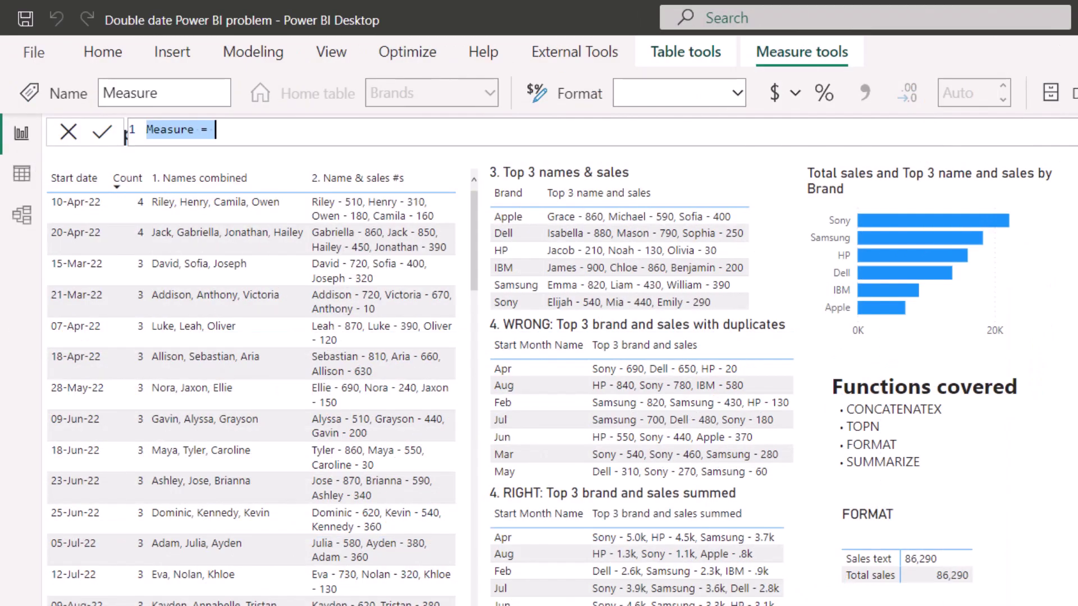
Rename the new measure 'Names listed' and begin a CONCATENATEX formula.
{"action": "scroll", "coordinate": [188, 133], "scroll_direction": "up", "scroll_amount": 4}
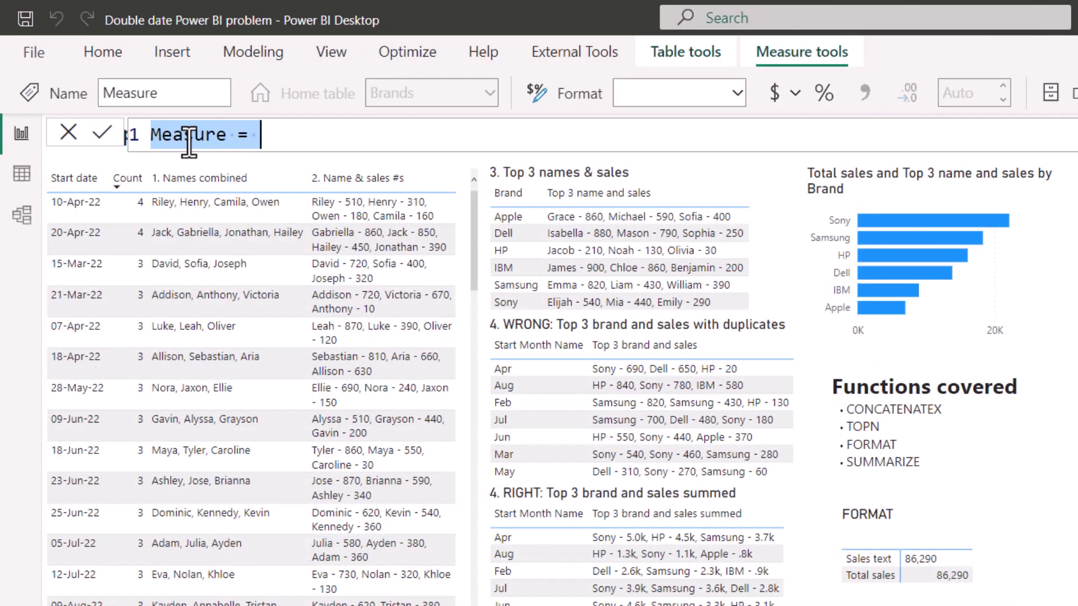
{"action": "scroll", "coordinate": [189, 142], "scroll_direction": "up", "scroll_amount": 3}
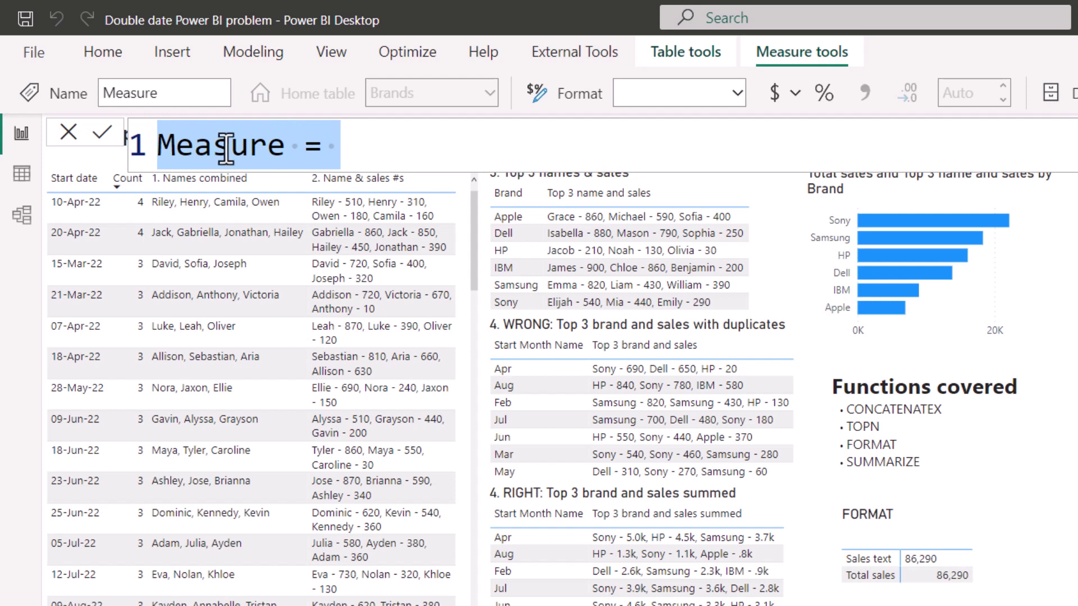
{"action": "left_click", "coordinate": [249, 145]}
{"action": "double_click", "coordinate": [249, 145]}
{"action": "type", "text": "Names listed"}
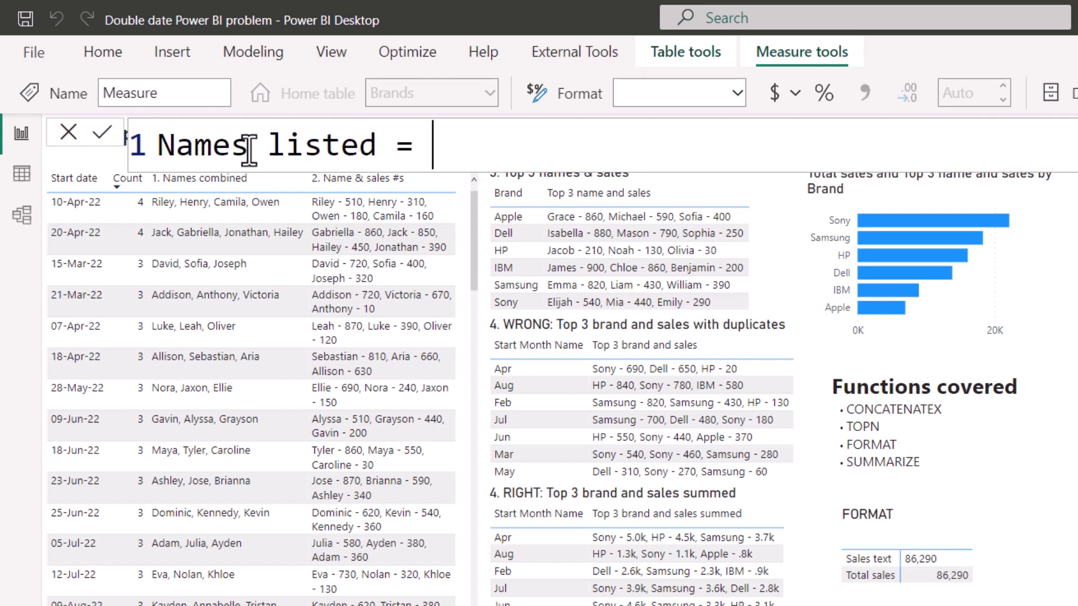
{"action": "type", "text": " conca"}
{"action": "key", "text": "Down"}
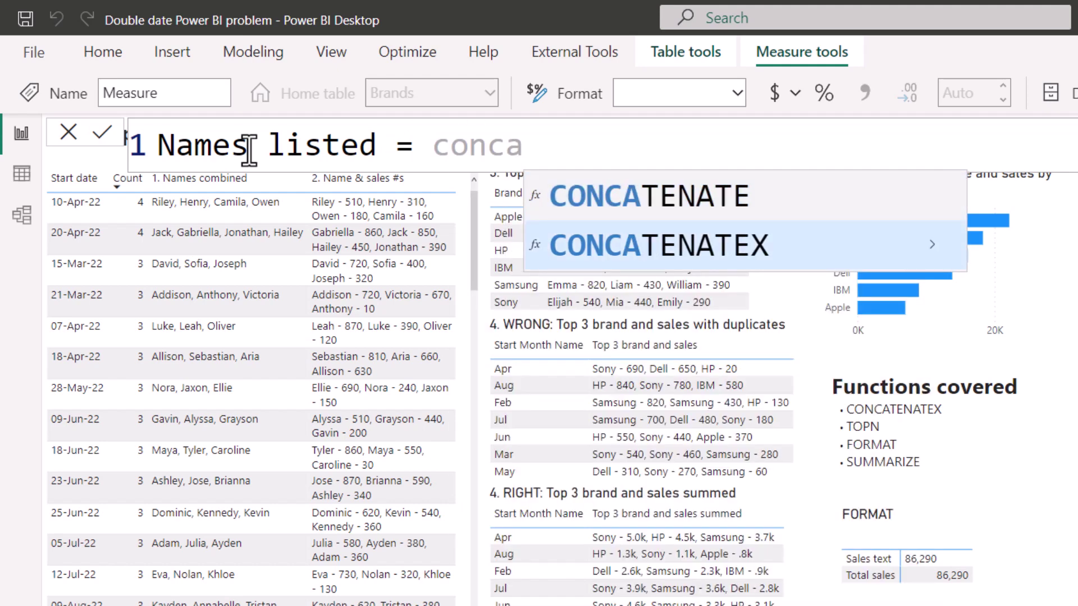
{"action": "key", "text": "Tab"}
{"action": "key", "text": "shift+Return"}
{"action": "type", "text": "("}
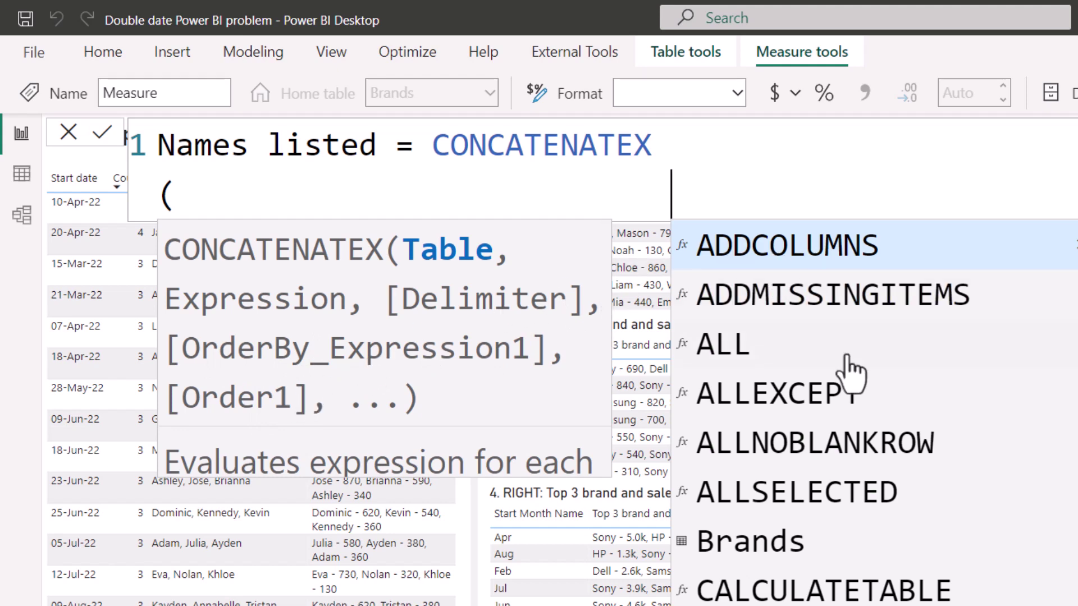
Complete the formula as CONCATENATEX('Main data','Main data'[Name]).
{"action": "left_click", "coordinate": [174, 195]}
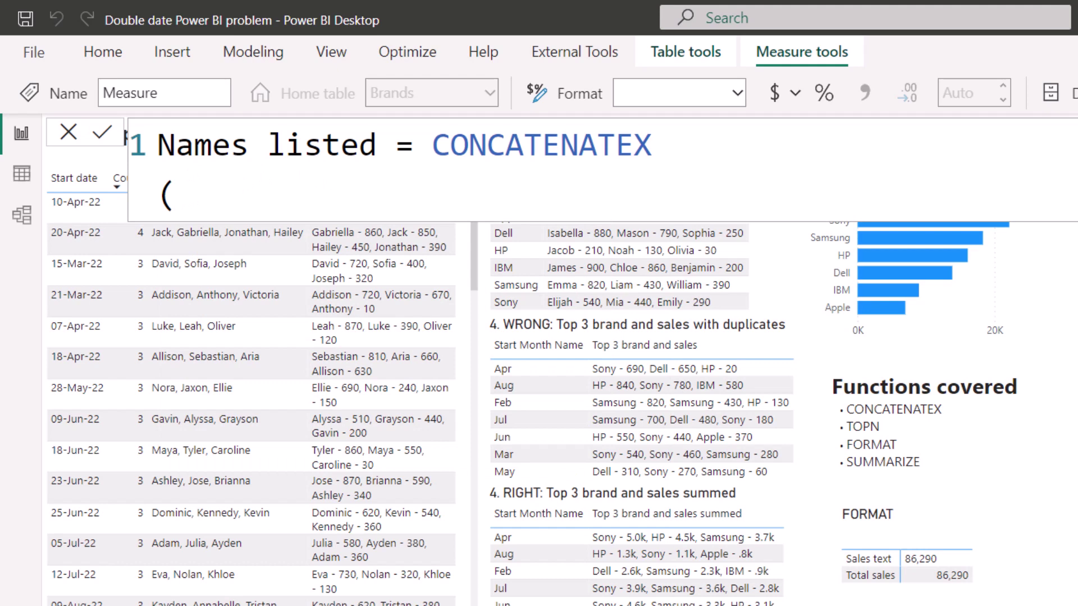
{"action": "type", "text": "Main"}
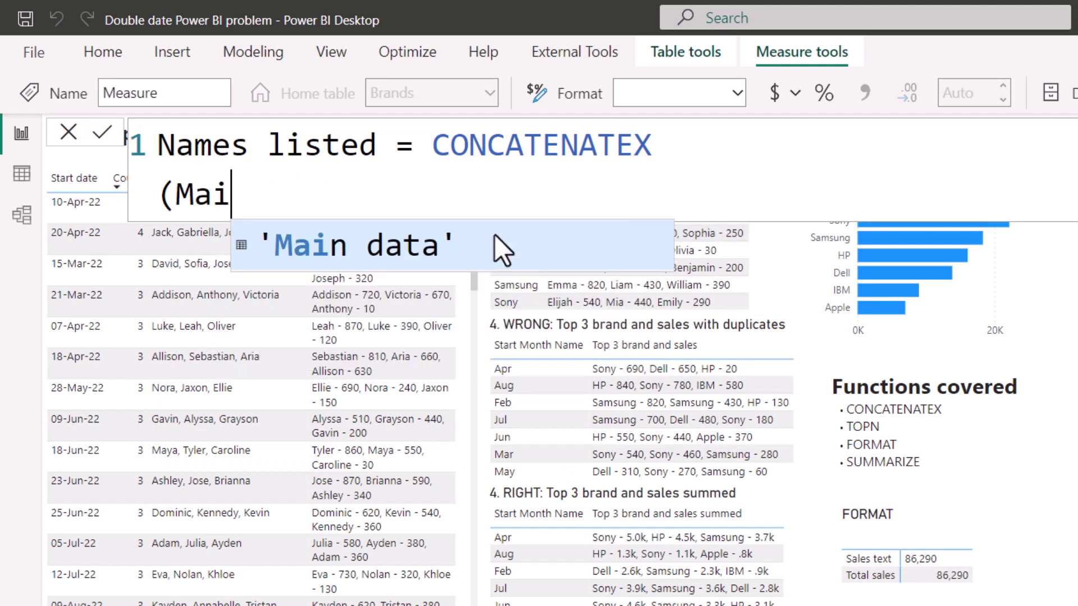
{"action": "left_click", "coordinate": [409, 250]}
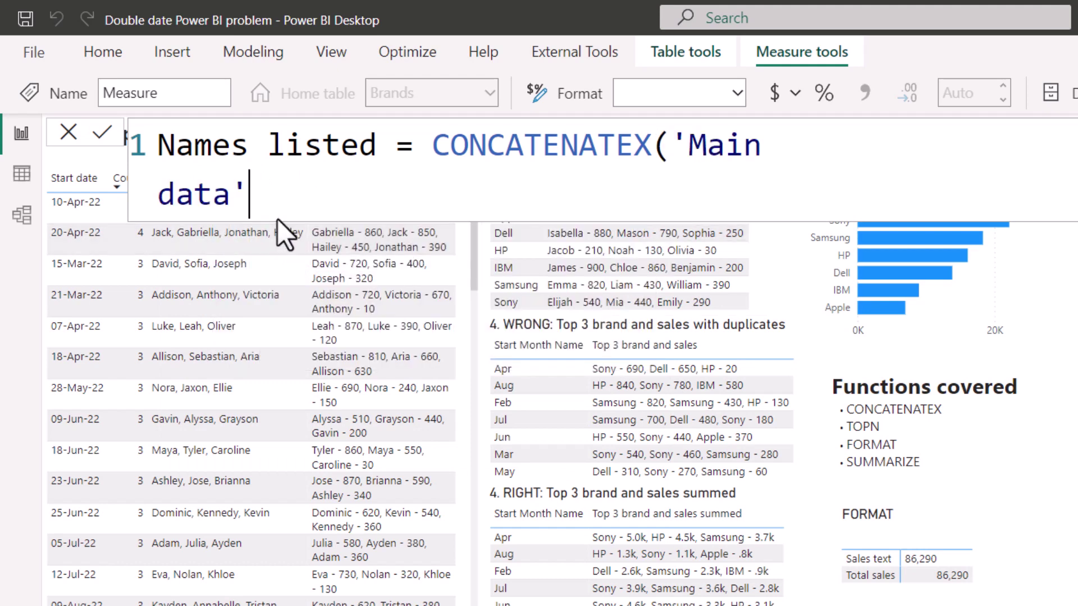
{"action": "type", "text": ","}
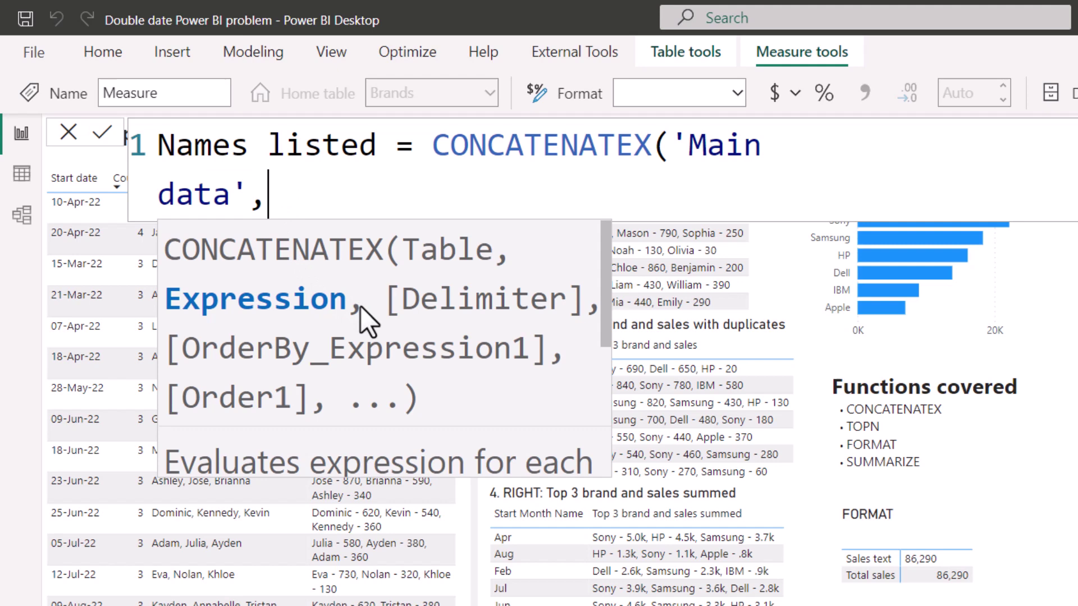
{"action": "type", "text": "name"}
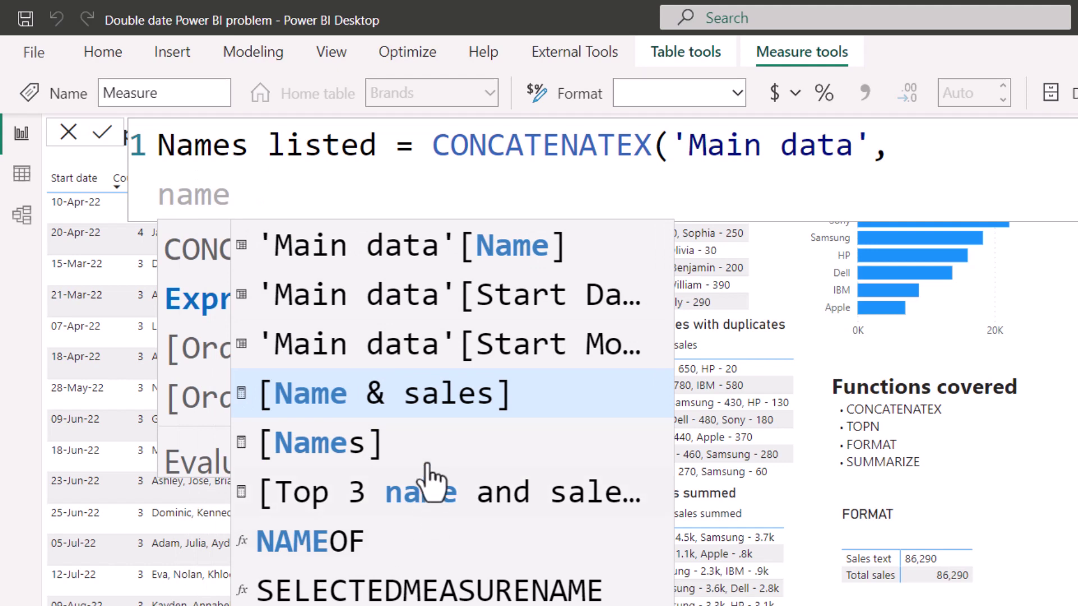
{"action": "left_click", "coordinate": [345, 249]}
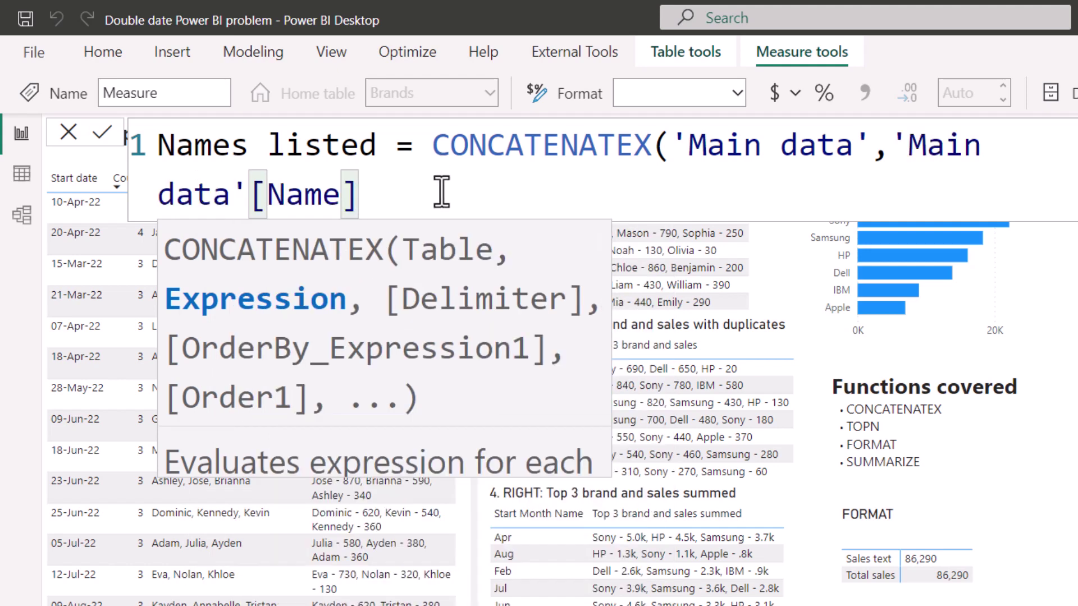
{"action": "type", "text": ")"}
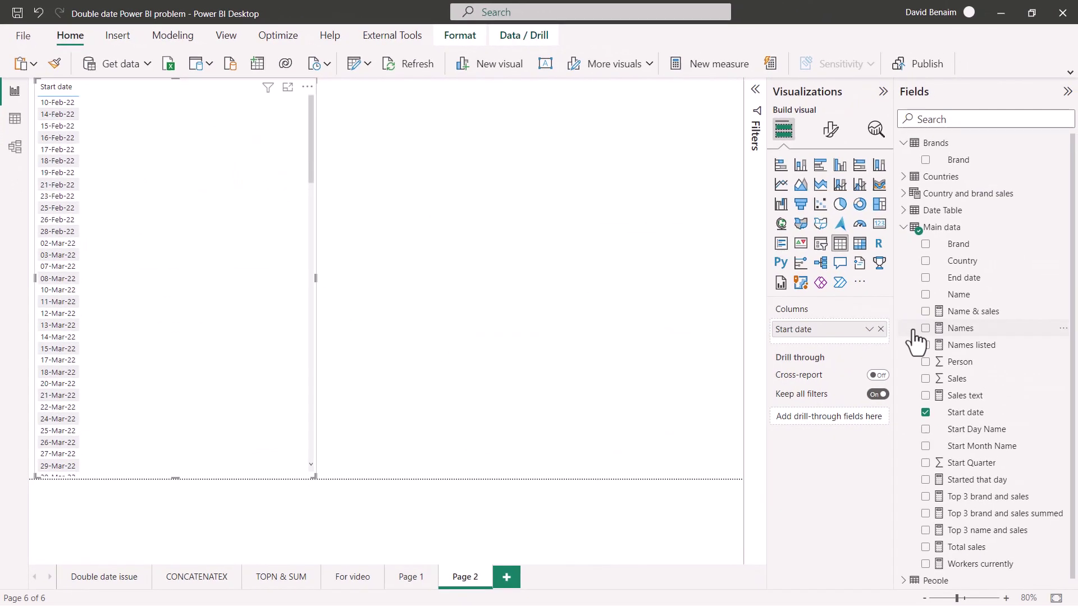
Add Names listed as a table column and open the Totals format settings.
{"action": "left_click_drag", "start_coordinate": [926, 347], "coordinate": [808, 344]}
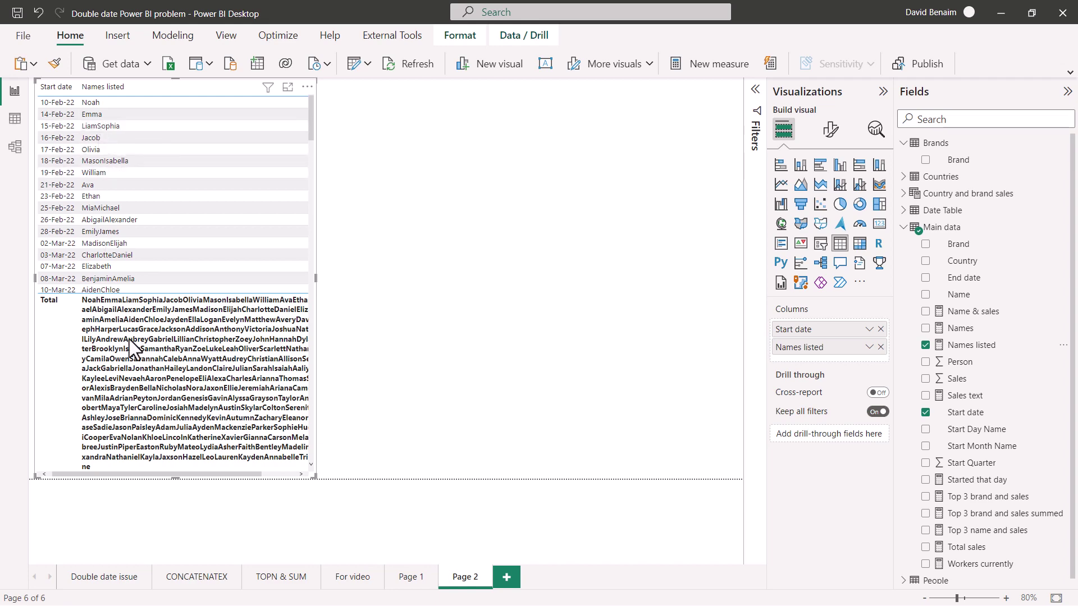
{"action": "scroll", "coordinate": [125, 332], "scroll_direction": "down", "scroll_amount": 2}
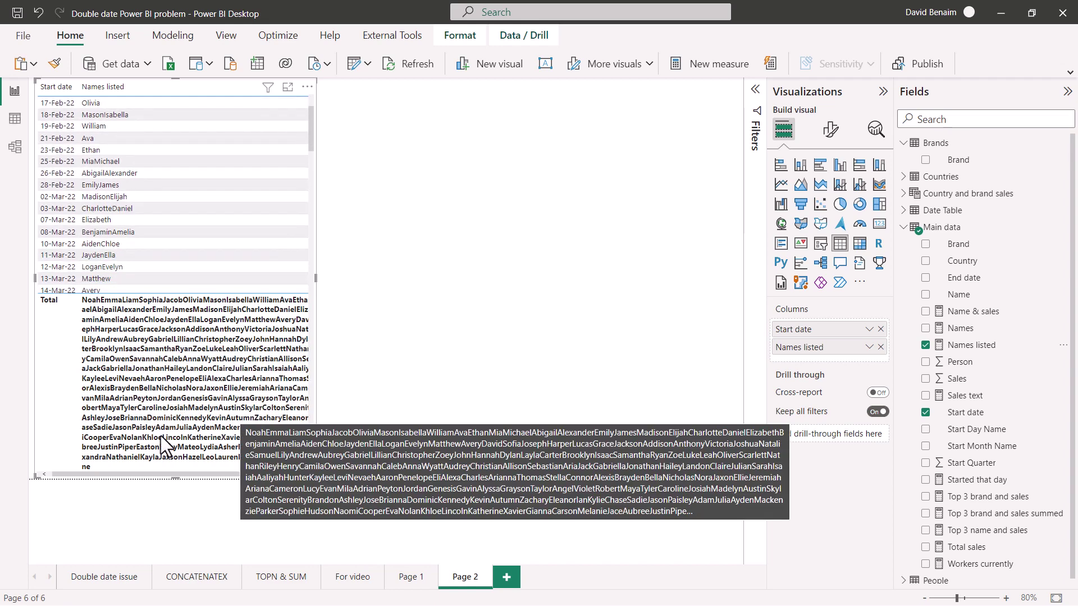
{"action": "left_click", "coordinate": [834, 132]}
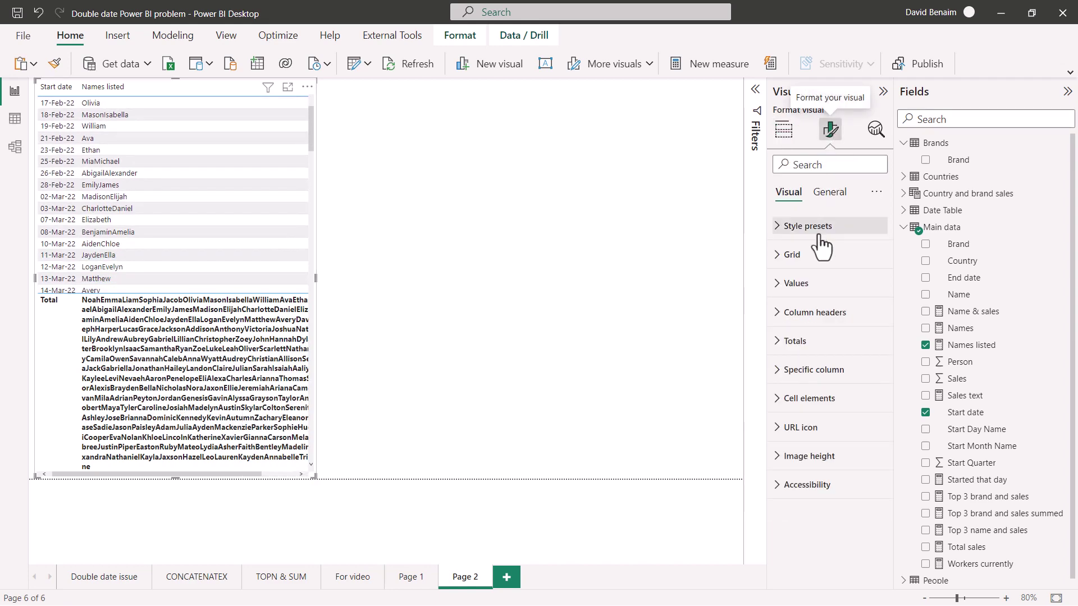
{"action": "left_click", "coordinate": [803, 342]}
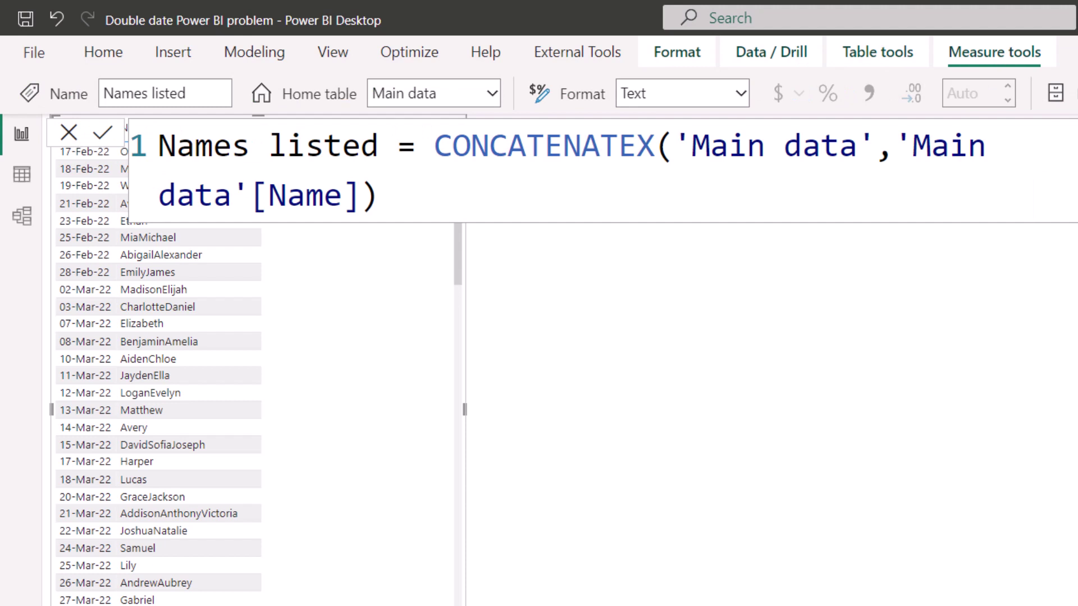
Add a ", " delimiter to the Names listed formula and commit it.
{"action": "left_click", "coordinate": [364, 197]}
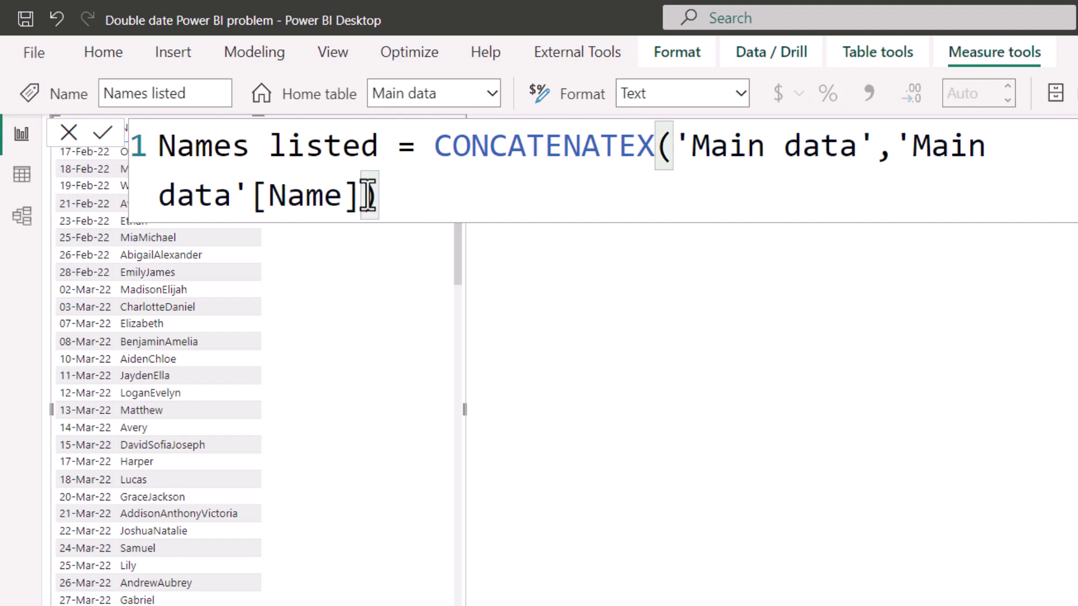
{"action": "type", "text": ",\""}
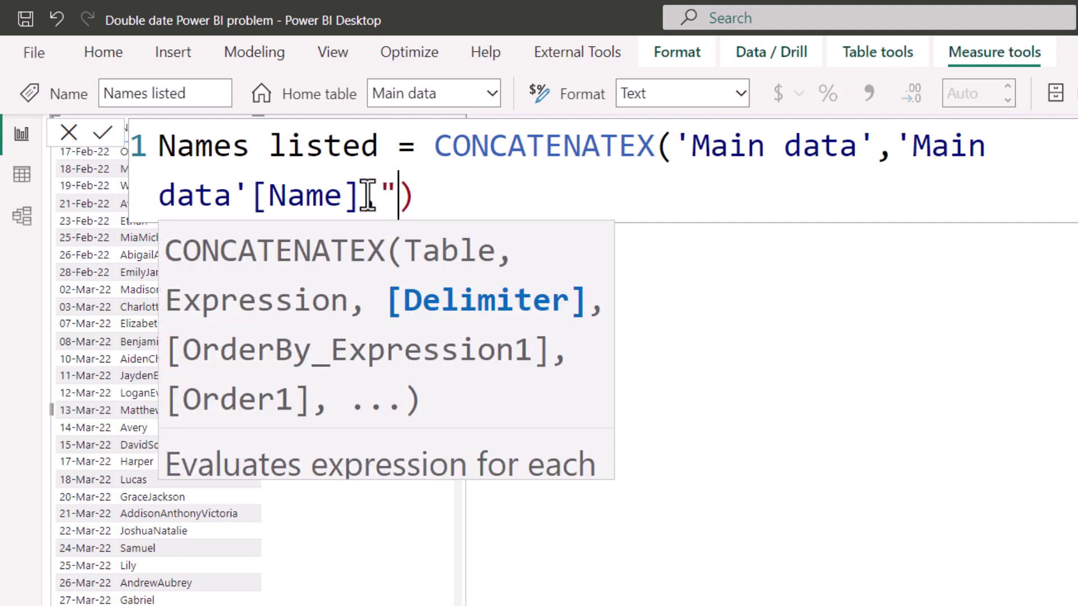
{"action": "type", "text": ","}
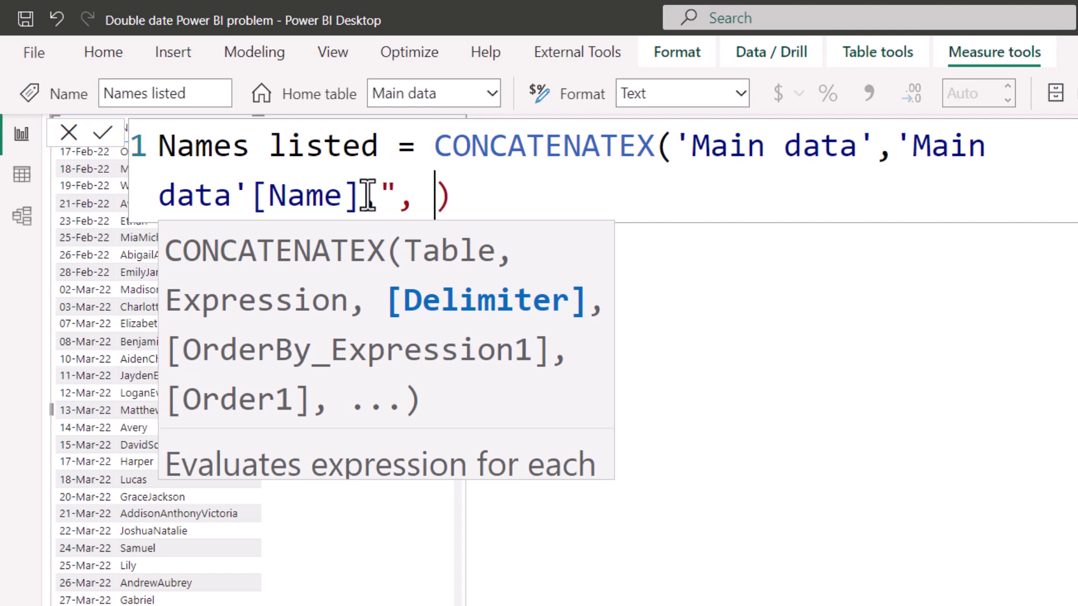
{"action": "key", "text": "shift+Return"}
{"action": "type", "text": "\""}
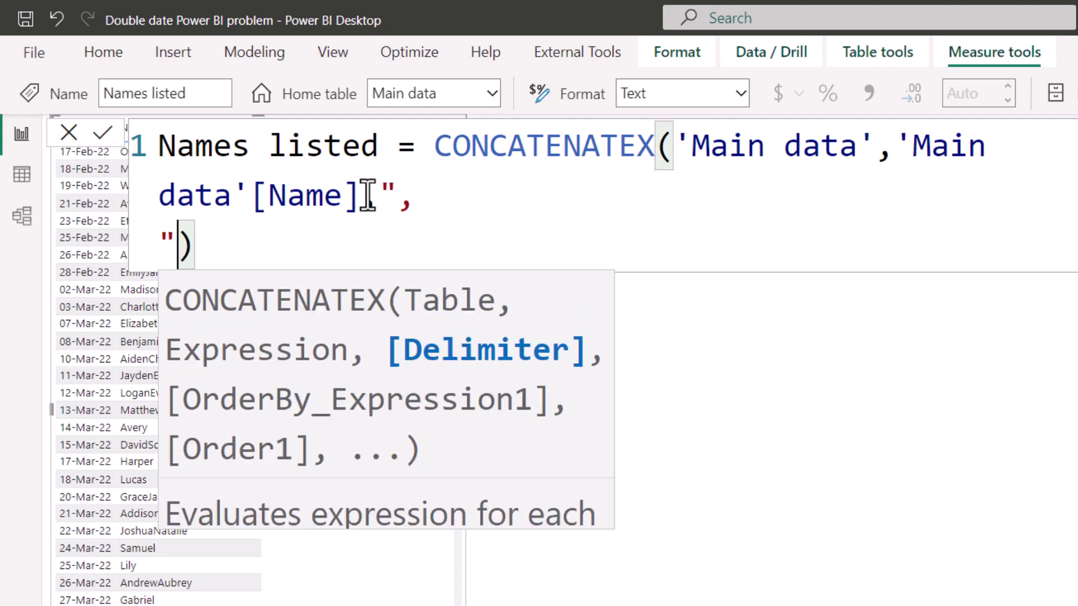
{"action": "key", "text": "Return"}
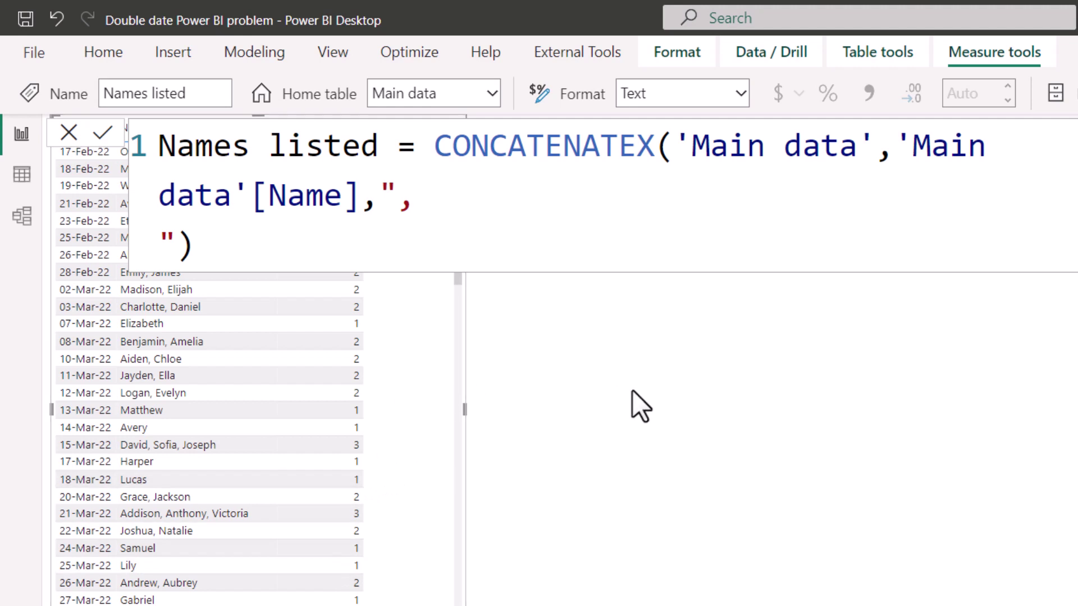
Sort the table by Started that day descending and widen it.
{"action": "left_click", "coordinate": [888, 507]}
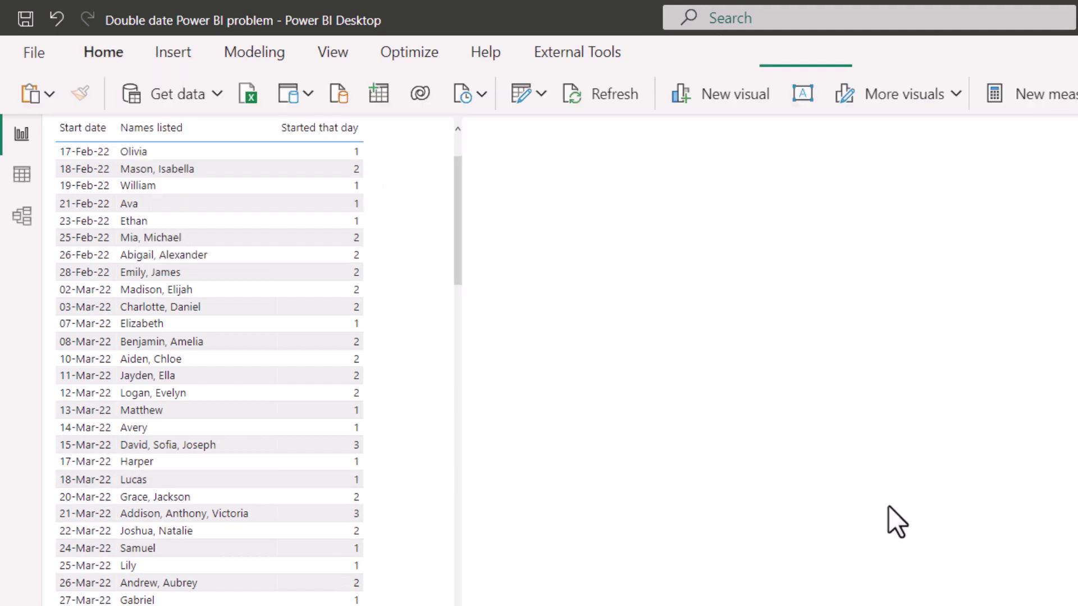
{"action": "left_click", "coordinate": [299, 132]}
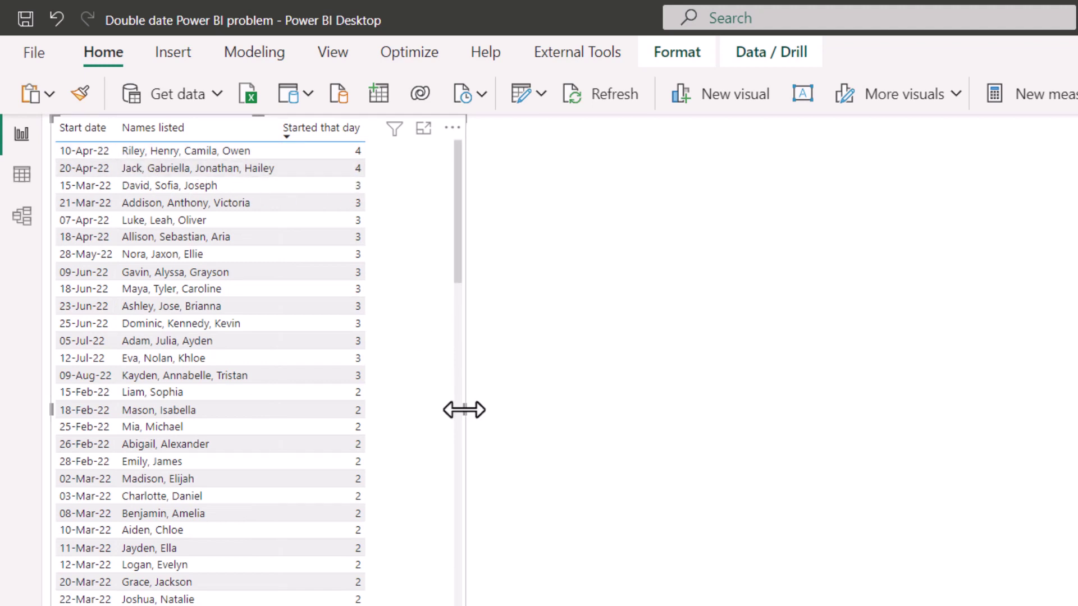
{"action": "left_click_drag", "start_coordinate": [464, 409], "coordinate": [601, 409]}
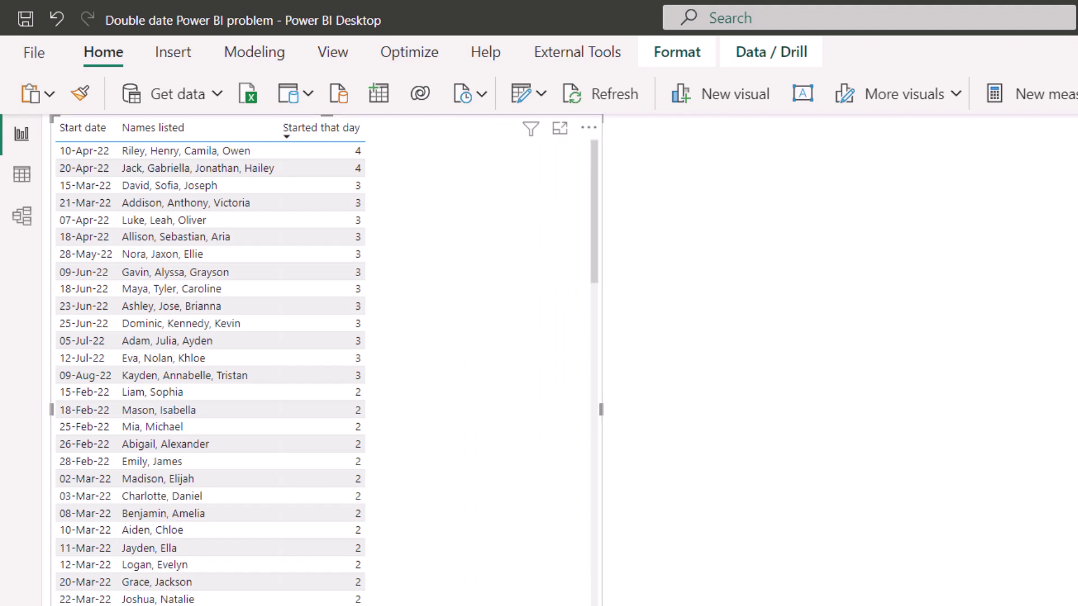
Create a 'Listed names and sales' measure starting CONCATENATEX('Main data', 'Main data'[Name].
{"action": "left_click", "coordinate": [1047, 101]}
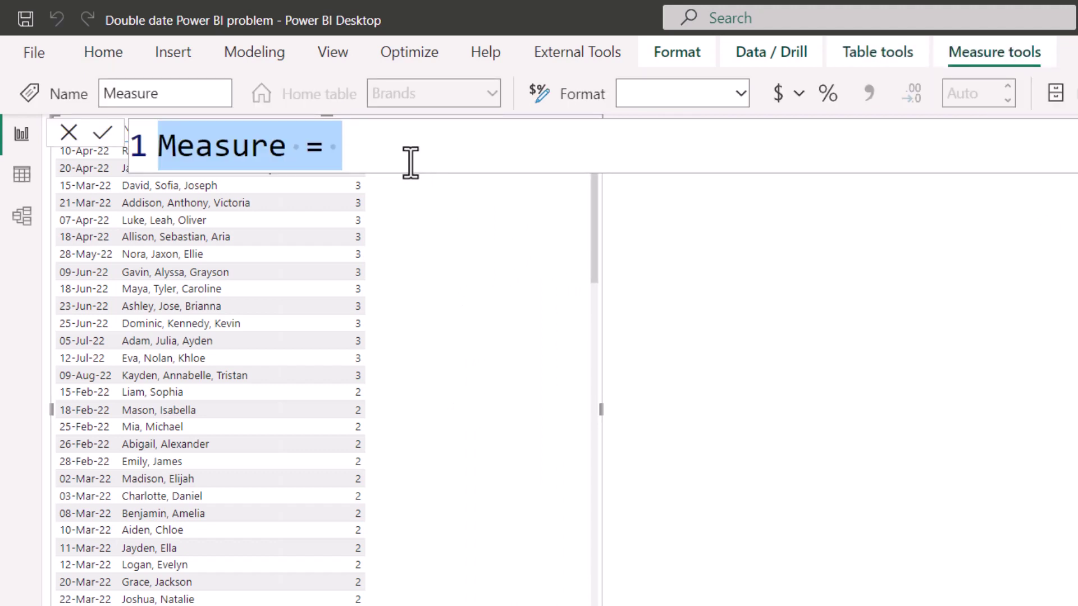
{"action": "type", "text": "Listed "}
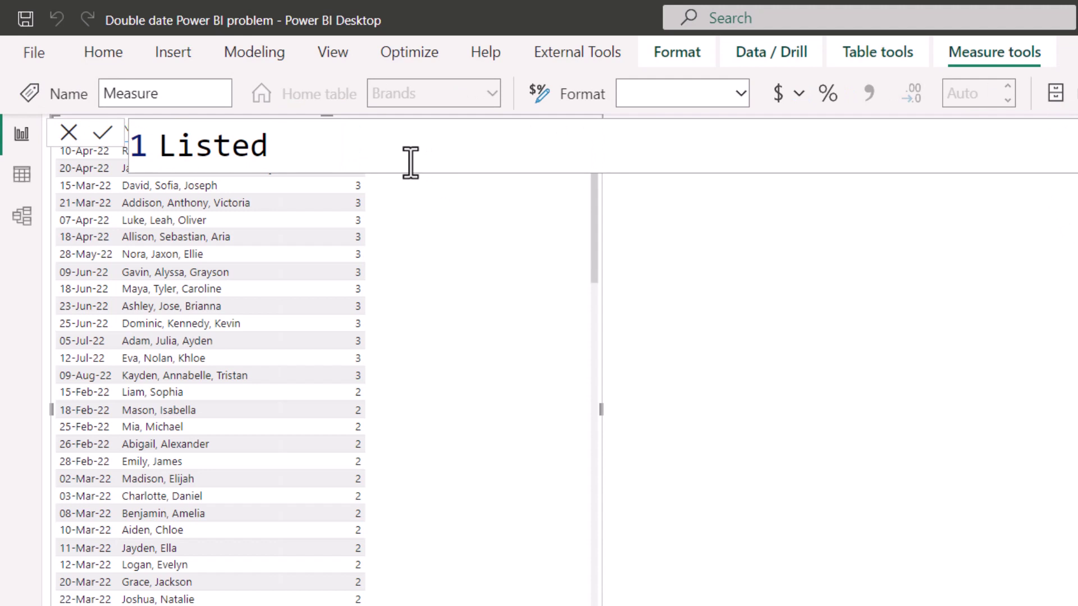
{"action": "type", "text": "names and a"}
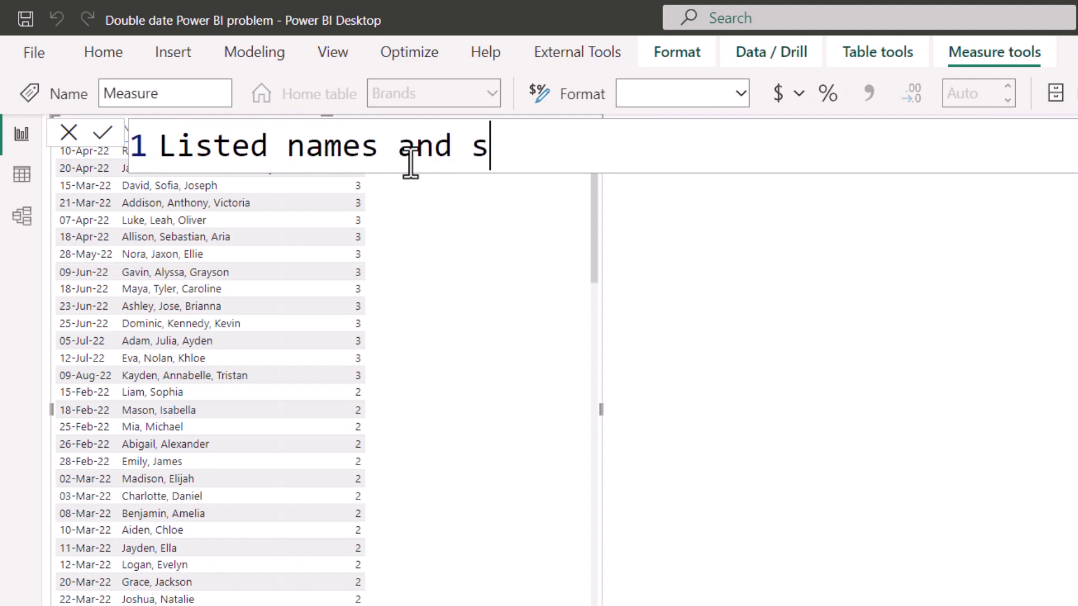
{"action": "type", "text": "ales=conc"}
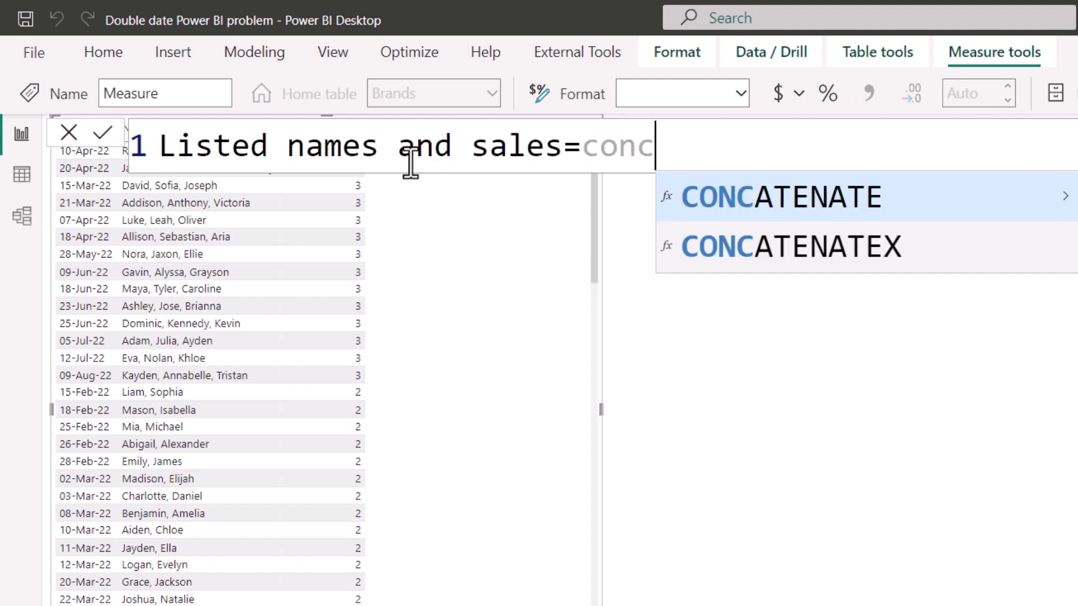
{"action": "key", "text": "Down"}
{"action": "key", "text": "Tab"}
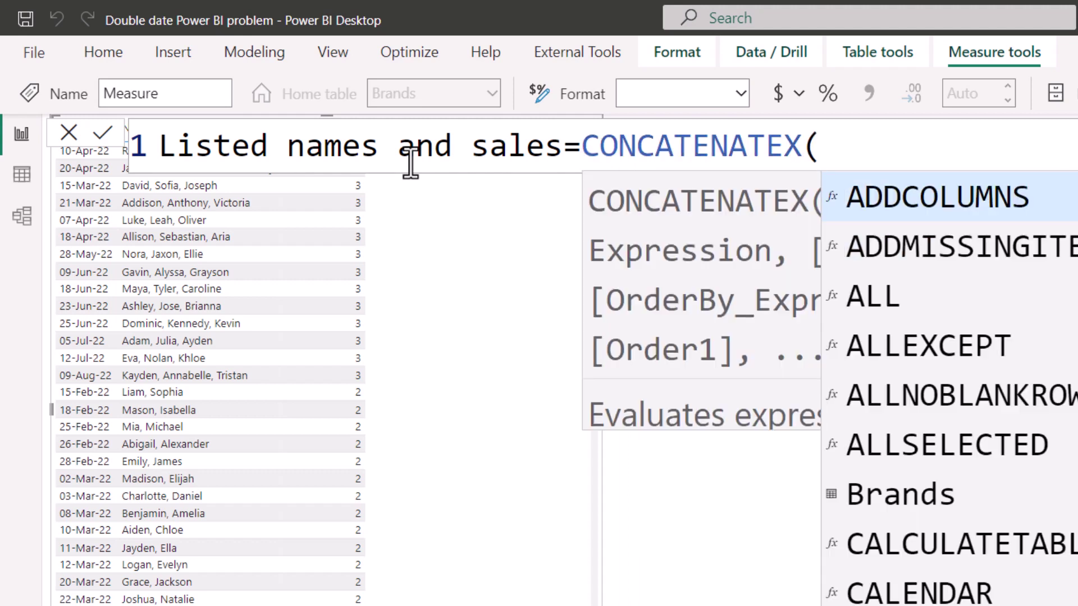
{"action": "type", "text": "main"}
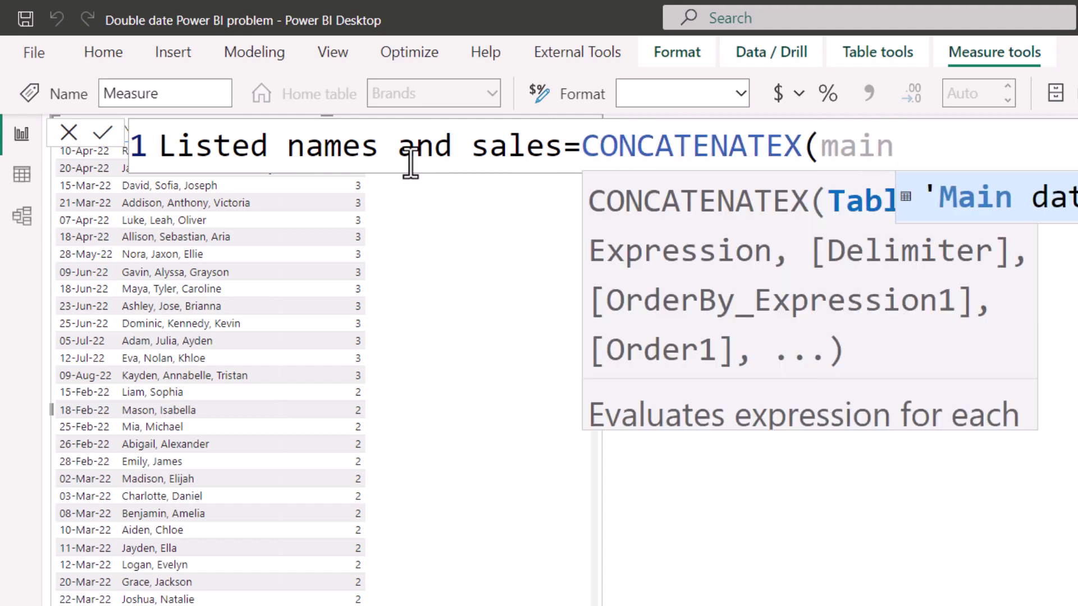
{"action": "key", "text": "Tab"}
{"action": "type", "text": ","}
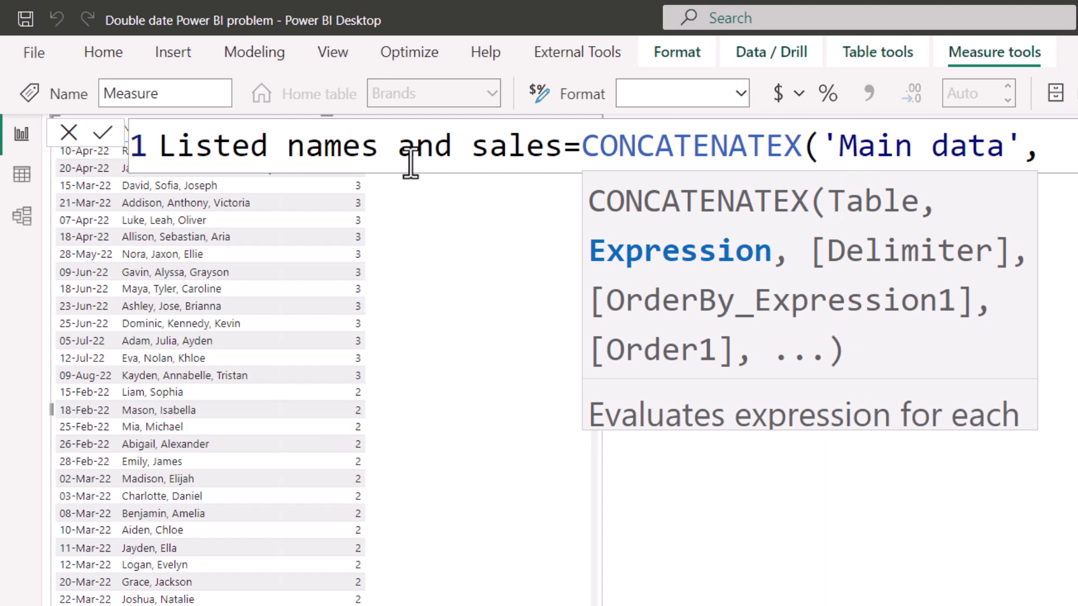
{"action": "type", "text": "name"}
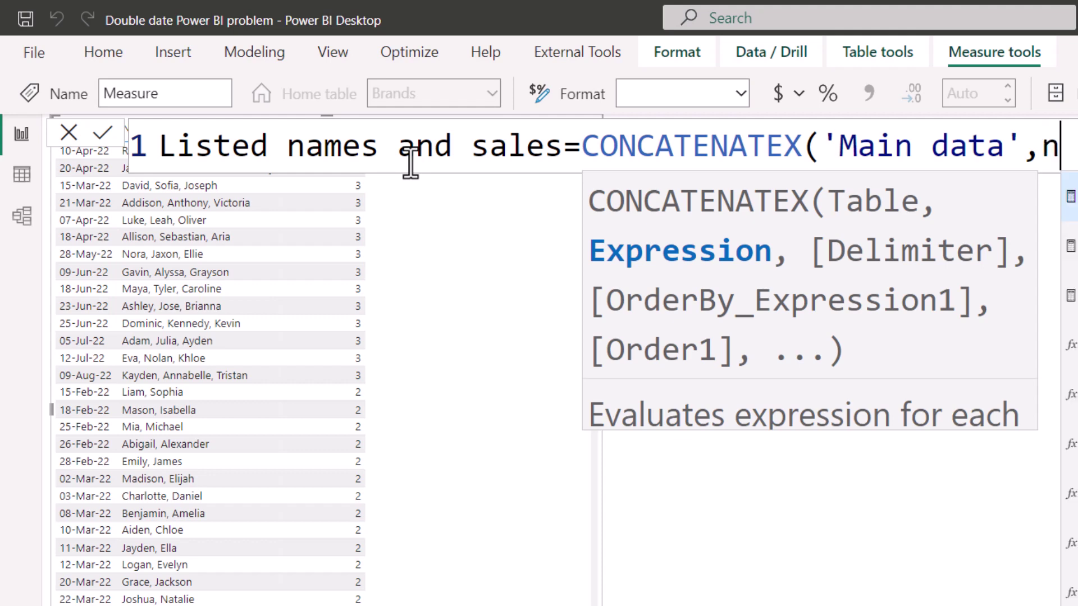
{"action": "key", "text": "Down"}
{"action": "key", "text": "Up"}
{"action": "key", "text": "Up"}
{"action": "key", "text": "Up"}
{"action": "key", "text": "Up"}
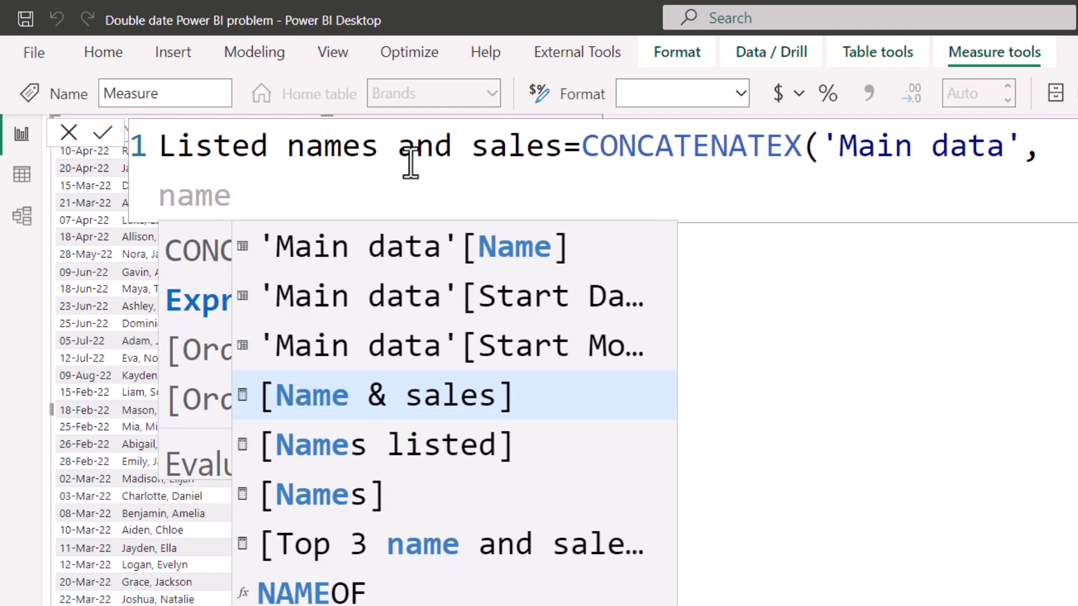
{"action": "key", "text": "Tab"}
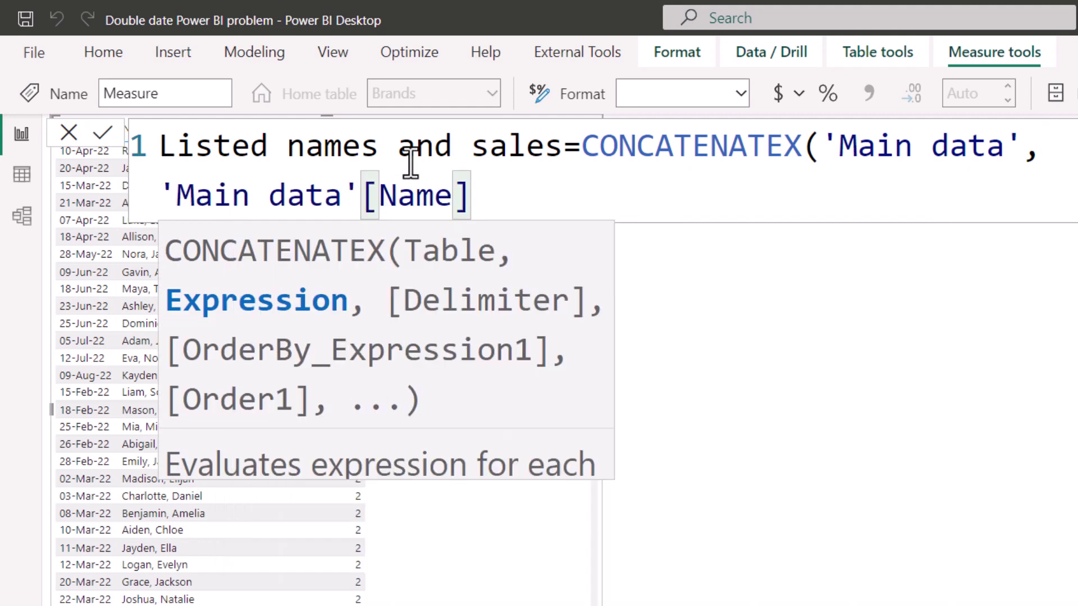
Append &" - "& 'Main data'[Sales] and a ", " delimiter to close the formula.
{"action": "type", "text": "&\" "}
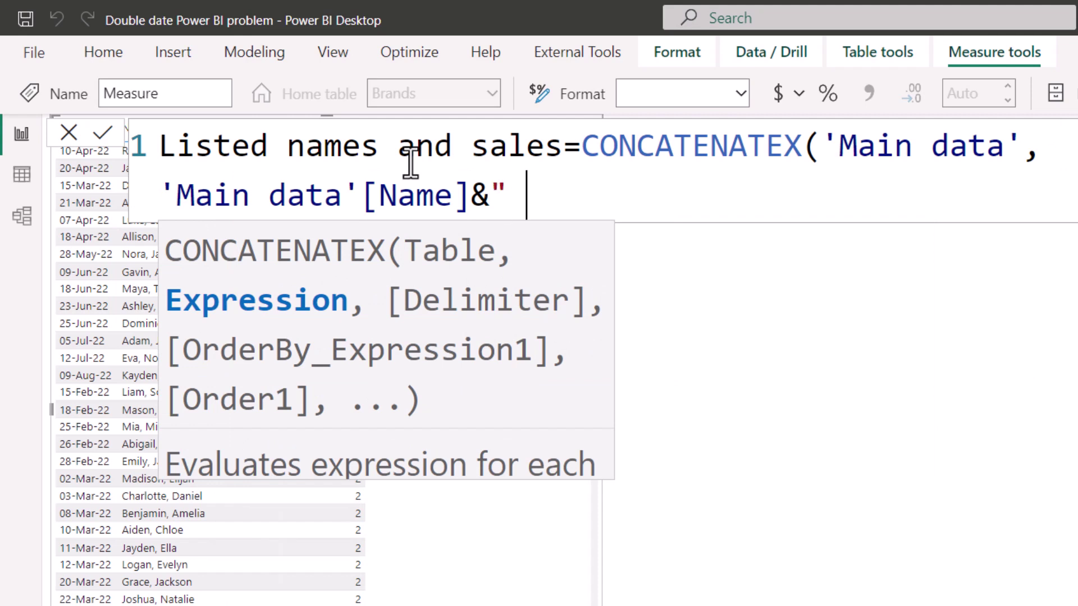
{"action": "type", "text": "- \"&"}
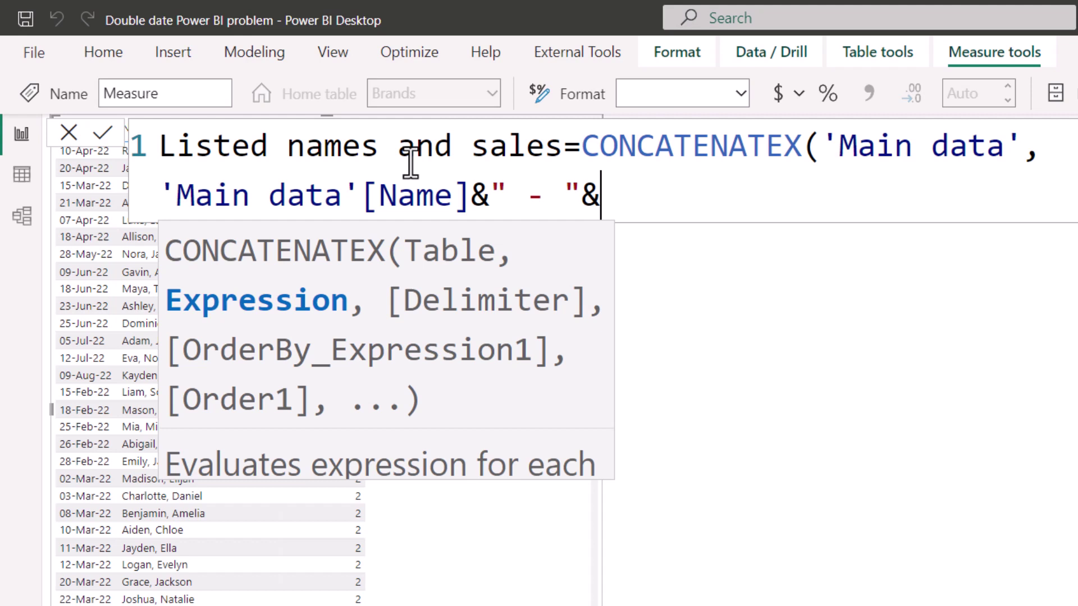
{"action": "type", "text": "sales"}
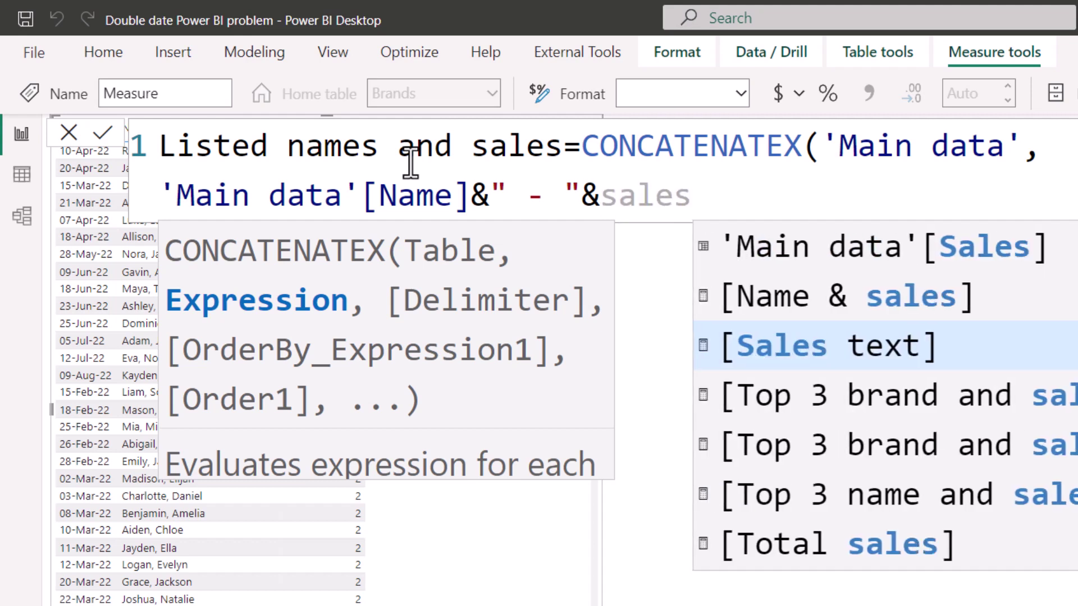
{"action": "key", "text": "Up"}
{"action": "key", "text": "Up"}
{"action": "key", "text": "Tab"}
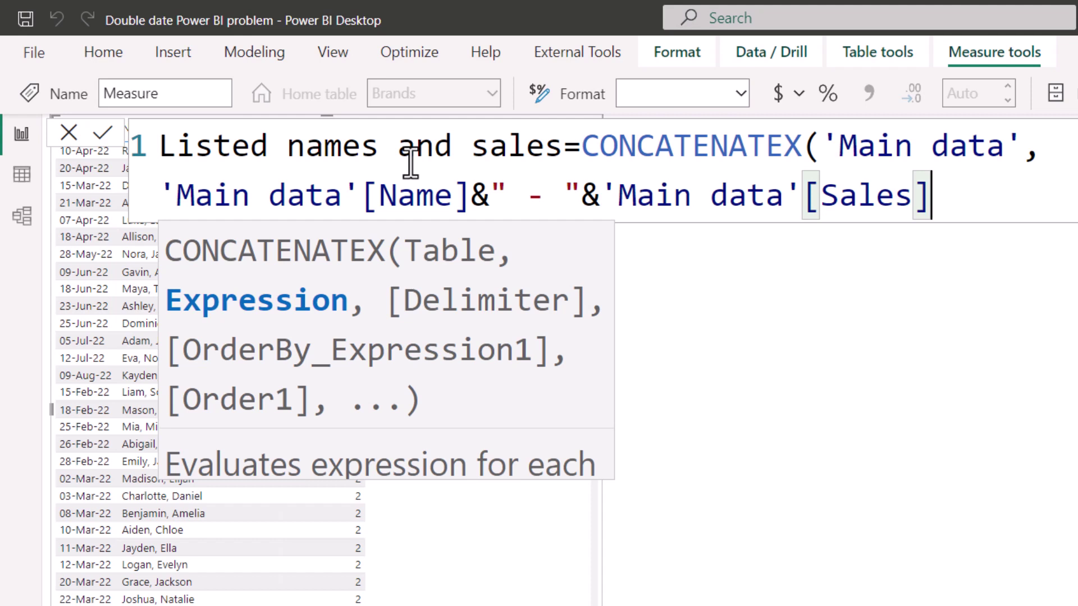
{"action": "type", "text": ","}
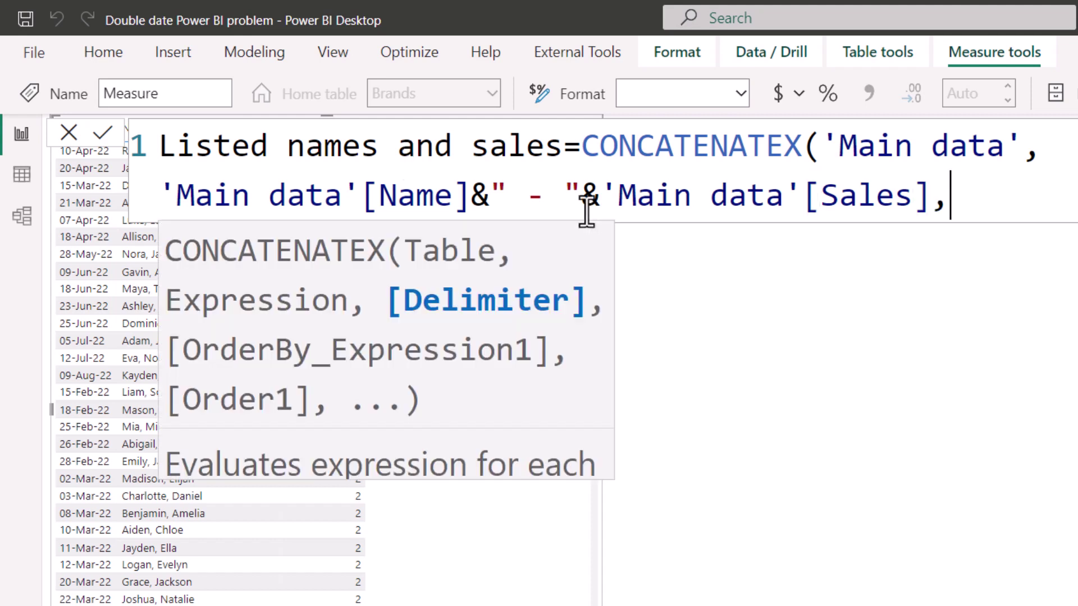
{"action": "type", "text": "\", \""}
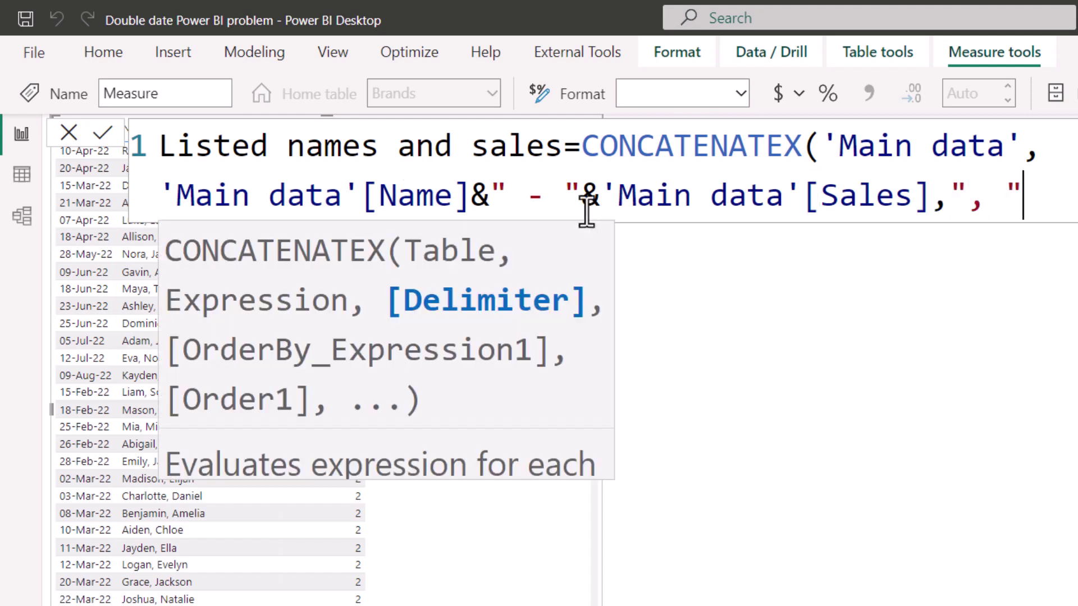
{"action": "type", "text": ")"}
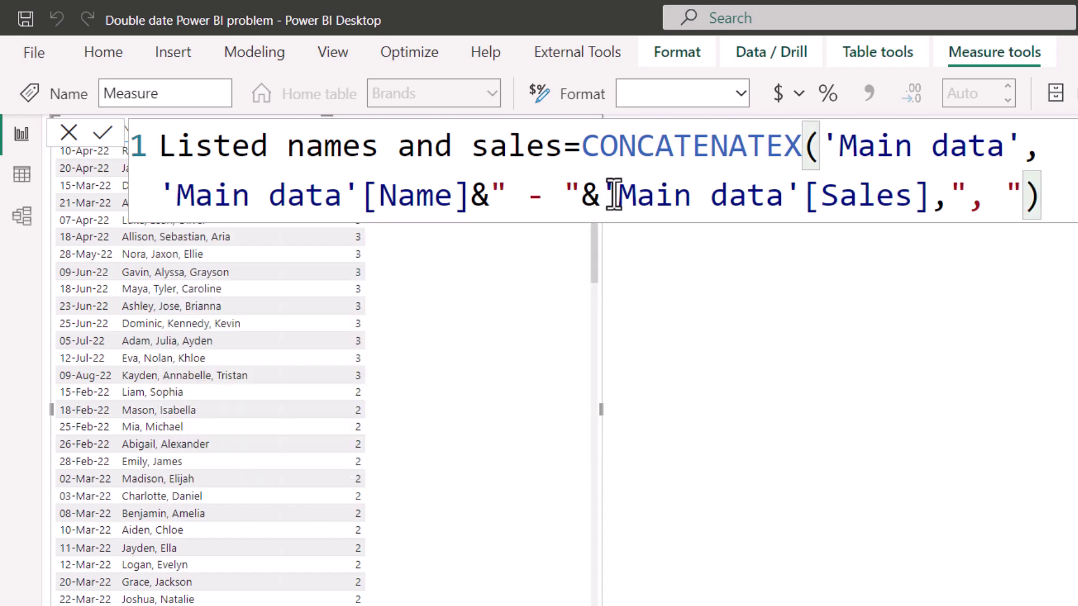
{"action": "left_click_drag", "start_coordinate": [954, 194], "coordinate": [1022, 199]}
{"action": "left_click", "coordinate": [993, 197]}
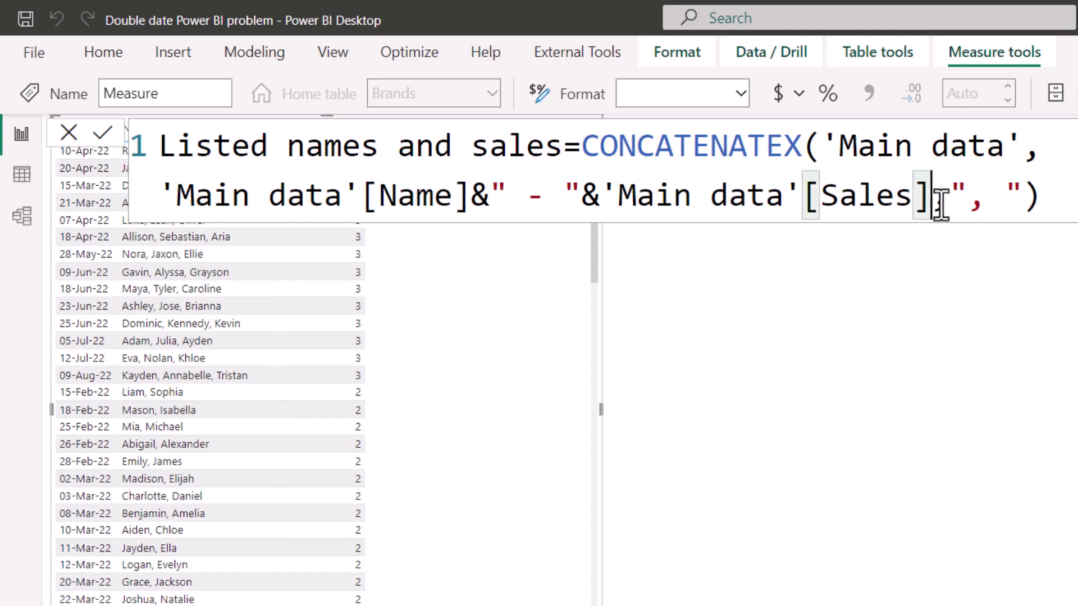
Commit the Listed names and sales measure and widen the table to fit the lists.
{"action": "left_click", "coordinate": [952, 393]}
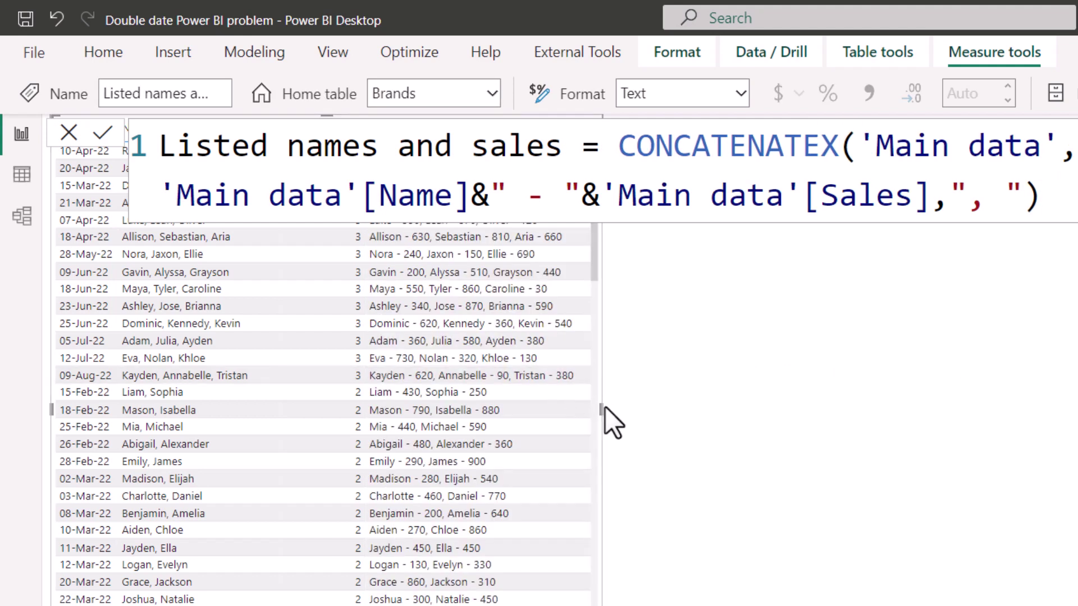
{"action": "left_click", "coordinate": [660, 393]}
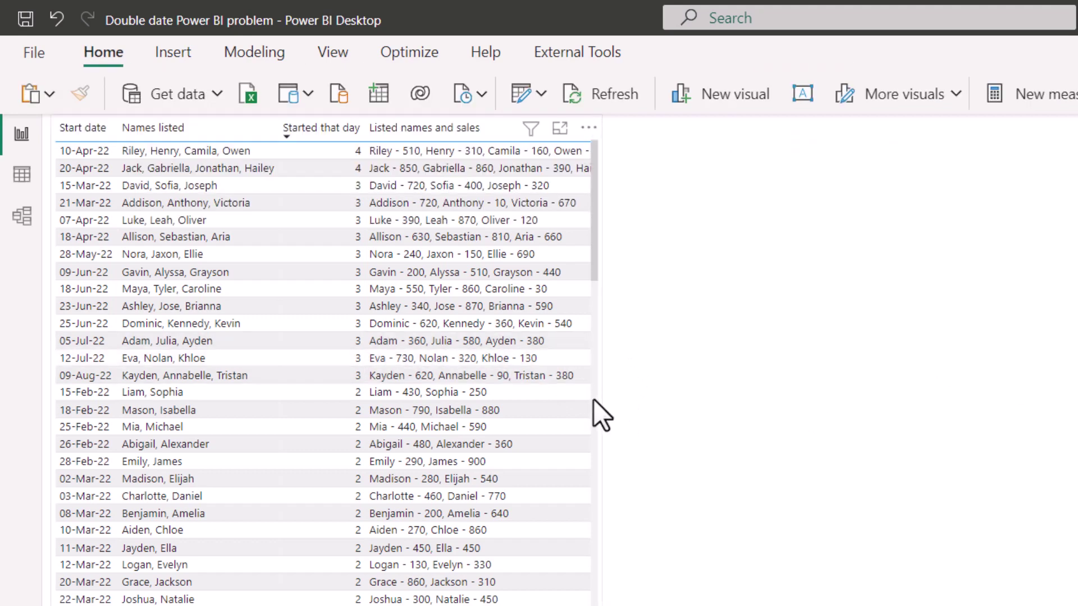
{"action": "left_click", "coordinate": [600, 418]}
{"action": "left_click_drag", "start_coordinate": [600, 407], "coordinate": [754, 395]}
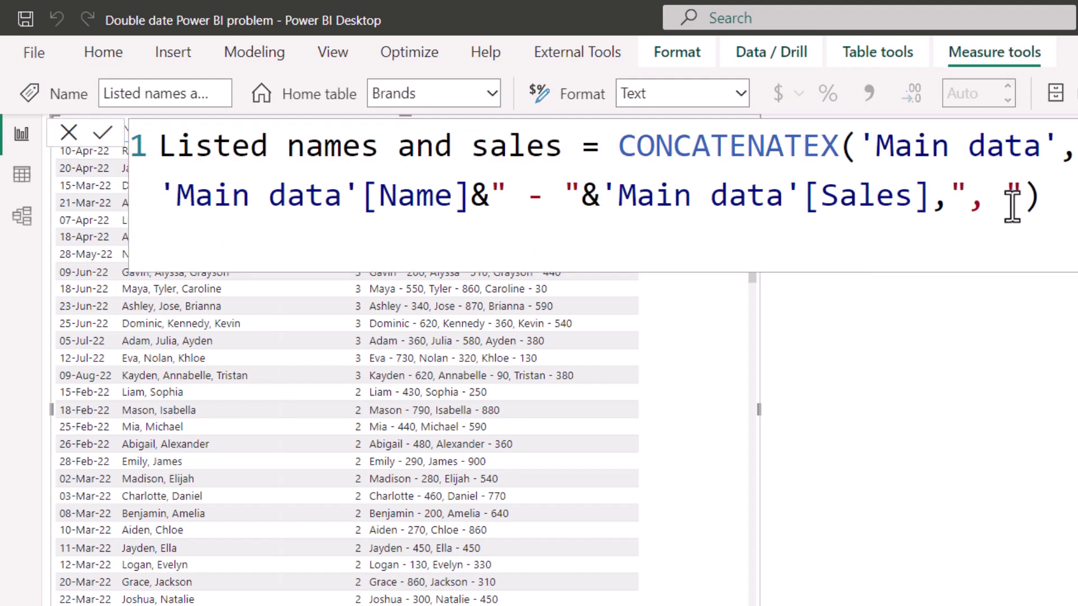
Add 'Main data'[Sales], DESC to the formula and commit it.
{"action": "left_click", "coordinate": [1026, 198]}
{"action": "type", "text": ","}
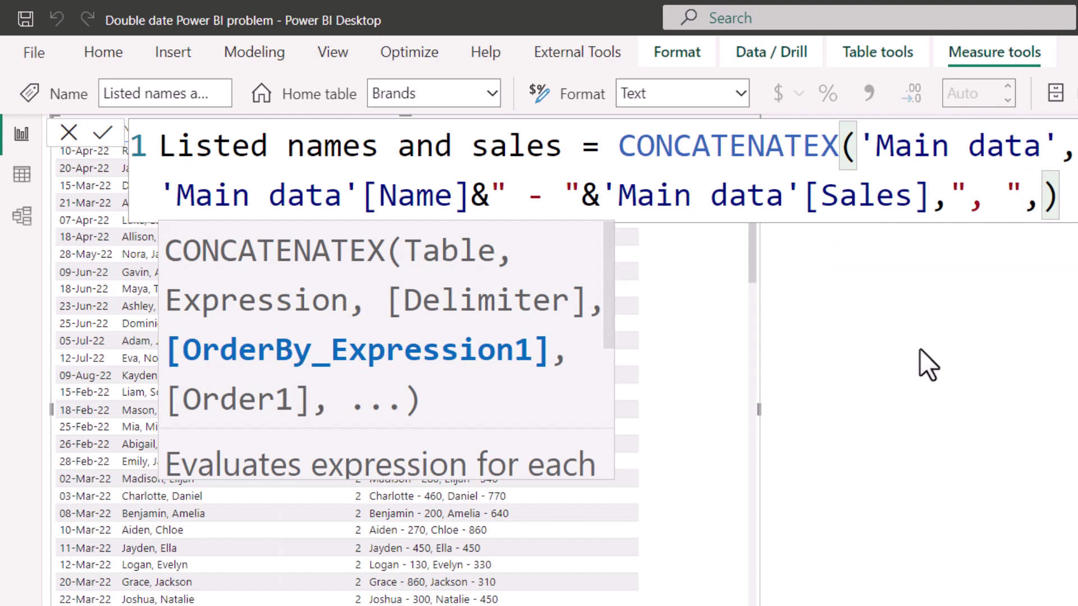
{"action": "type", "text": "sales"}
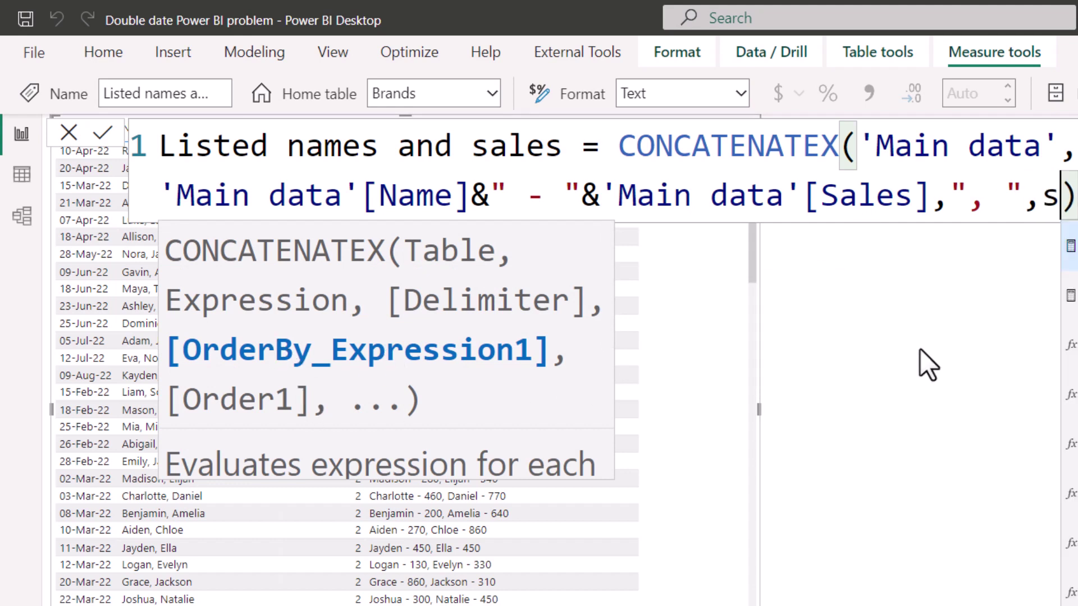
{"action": "key", "text": "Up"}
{"action": "key", "text": "Up"}
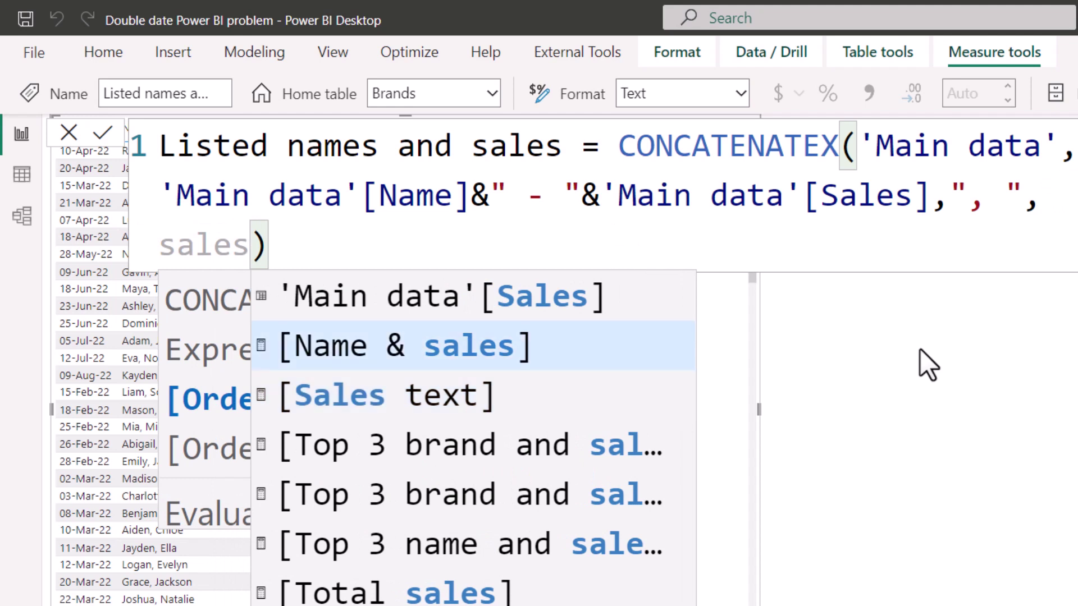
{"action": "key", "text": "Tab"}
{"action": "type", "text": ","}
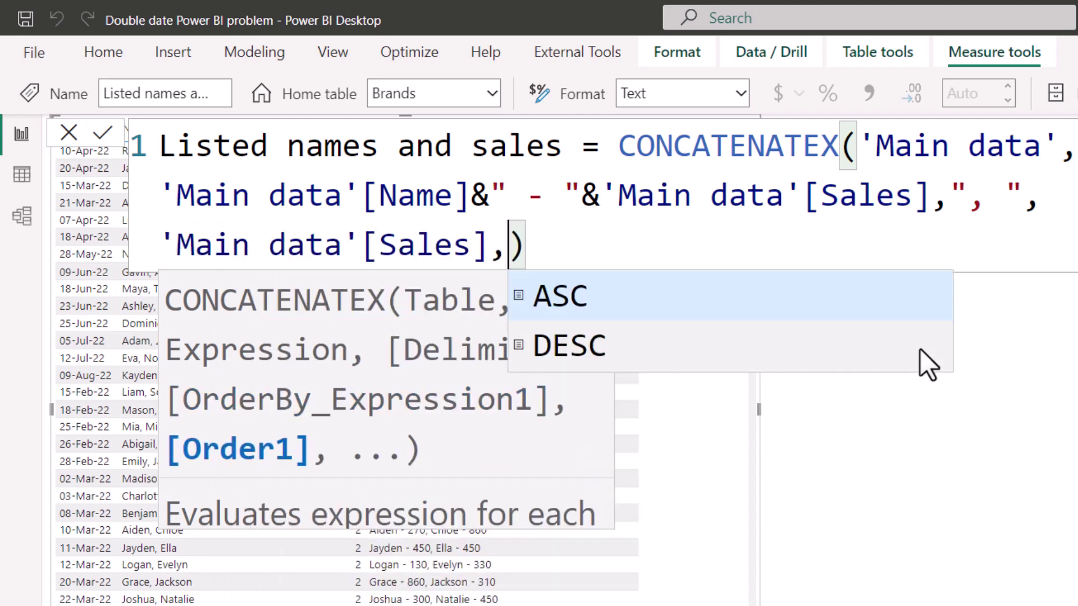
{"action": "key", "text": "Down"}
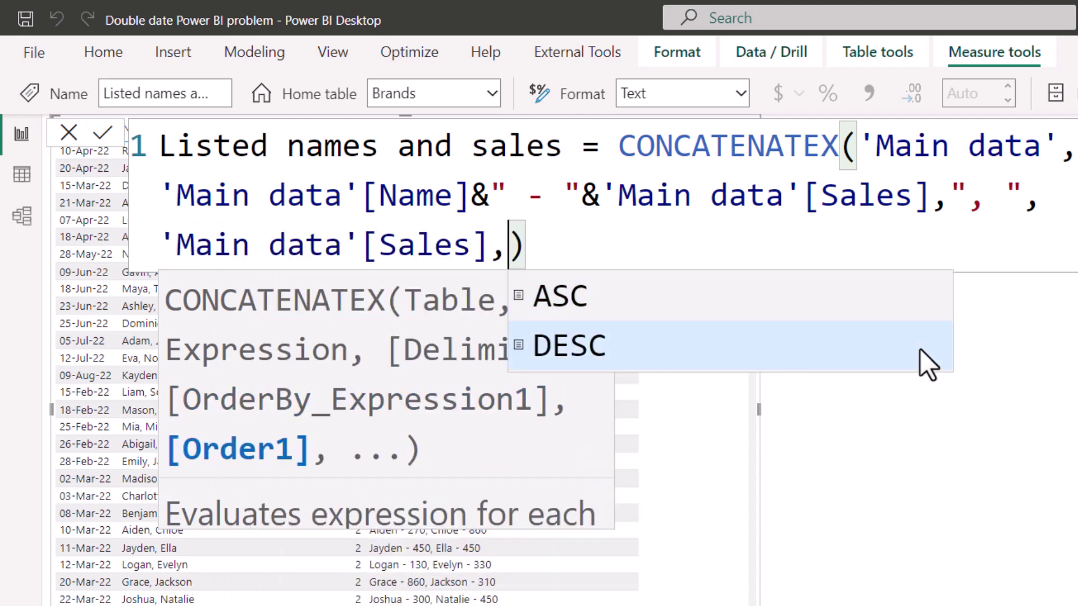
{"action": "key", "text": "Tab"}
{"action": "key", "text": "Escape"}
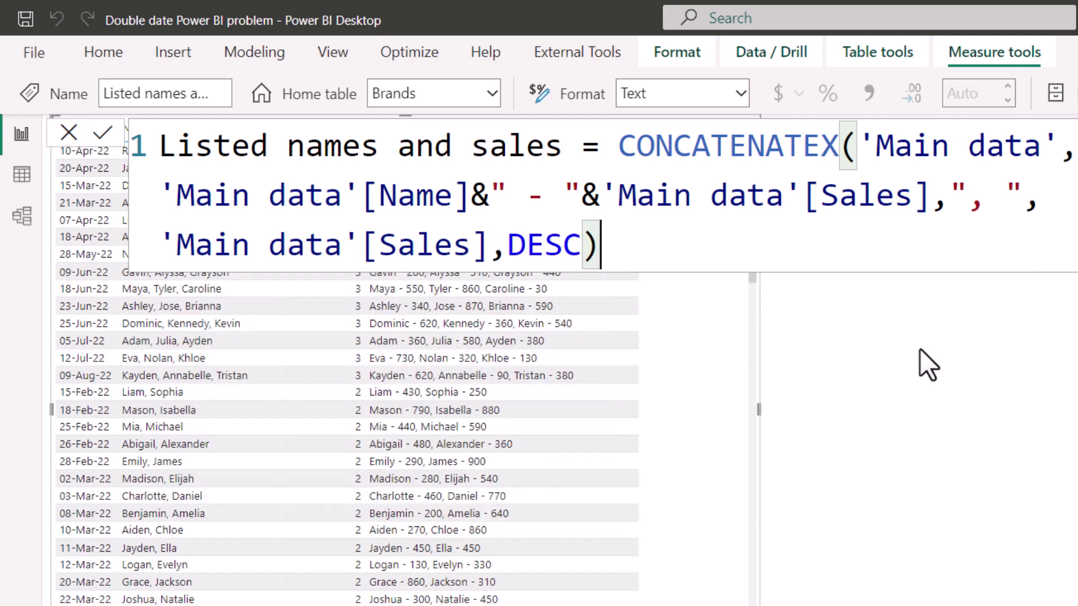
{"action": "key", "text": "Return"}
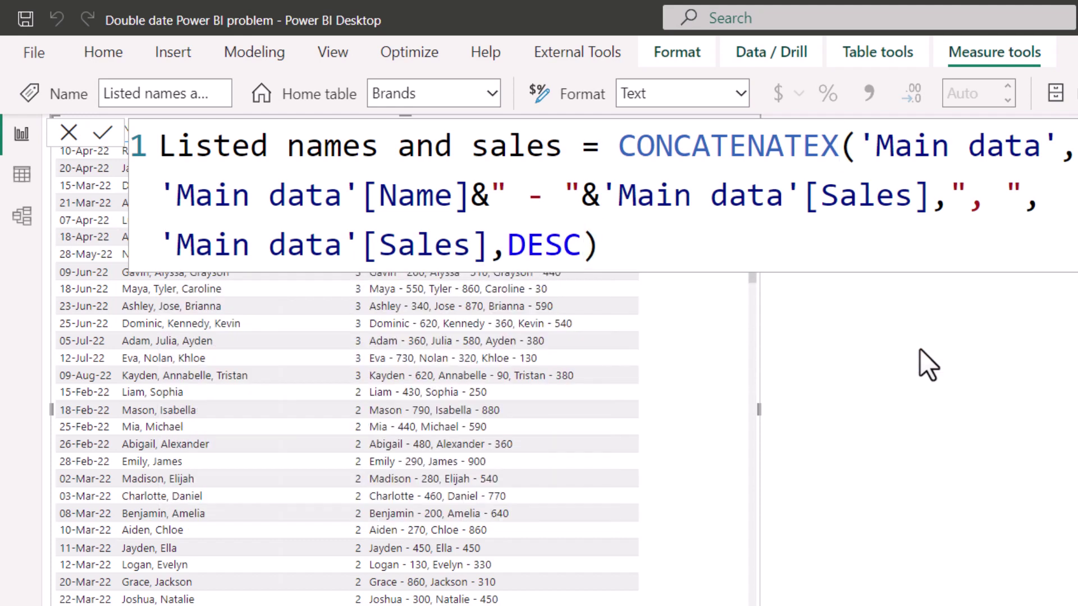
Deselect the visual and select the measure's CONCATENATEX expression in the formula bar.
{"action": "left_click", "coordinate": [844, 360]}
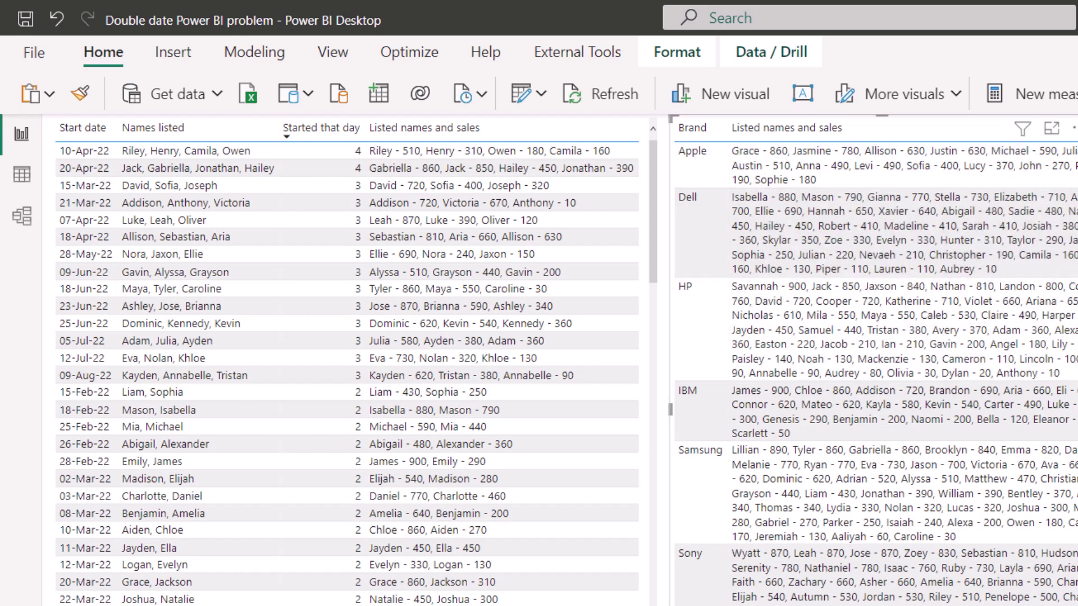
{"action": "key", "text": "Escape"}
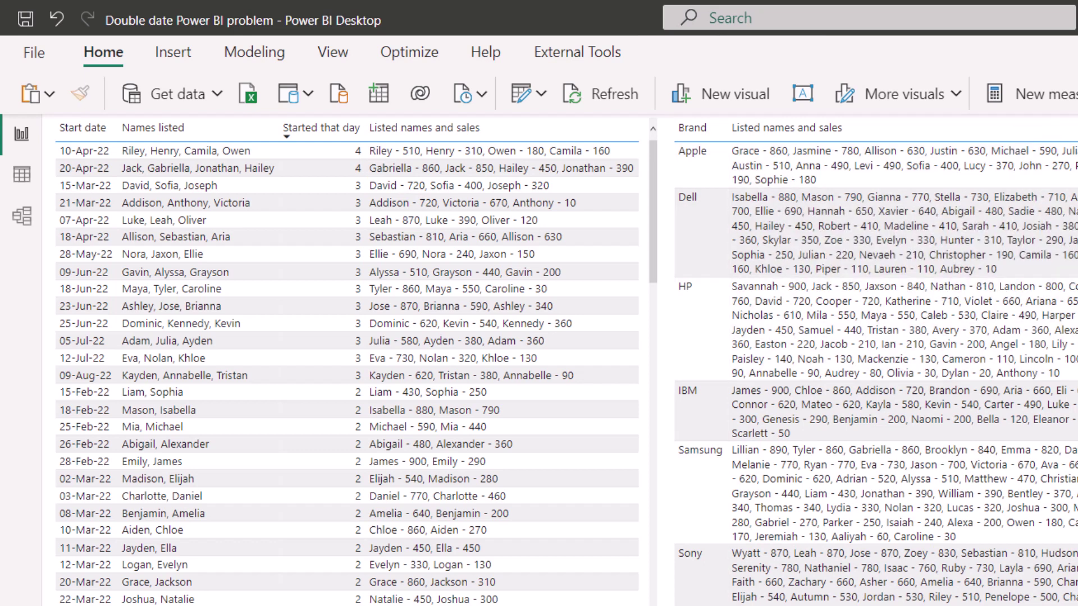
{"action": "left_click_drag", "start_coordinate": [679, 236], "coordinate": [618, 141]}
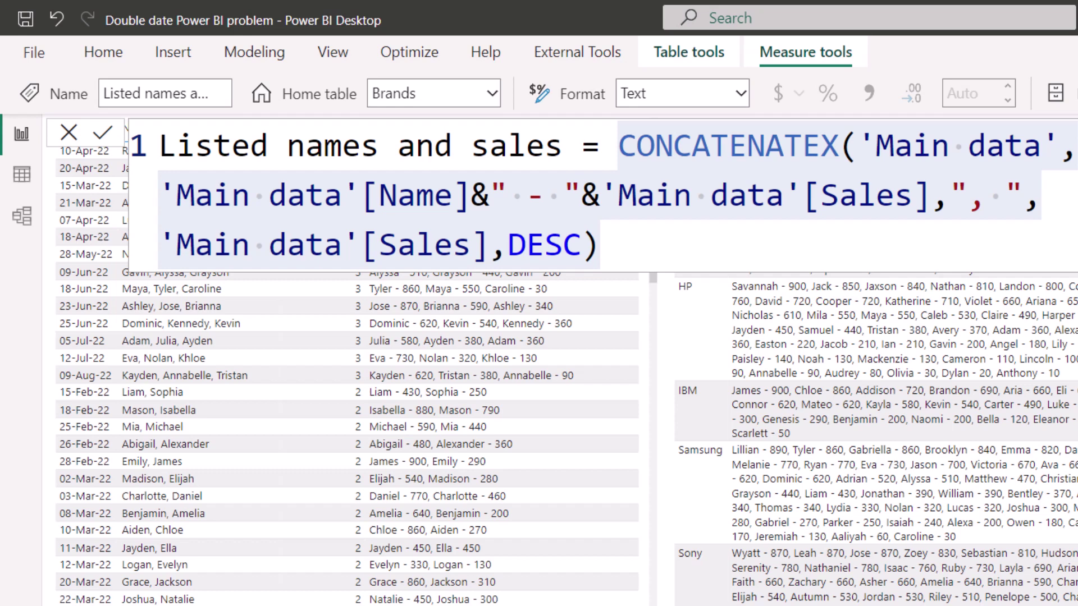
Create a 'Top 5 listed names and sales' measure from the pasted CONCATENATEX expression.
{"action": "left_click", "coordinate": [1056, 92]}
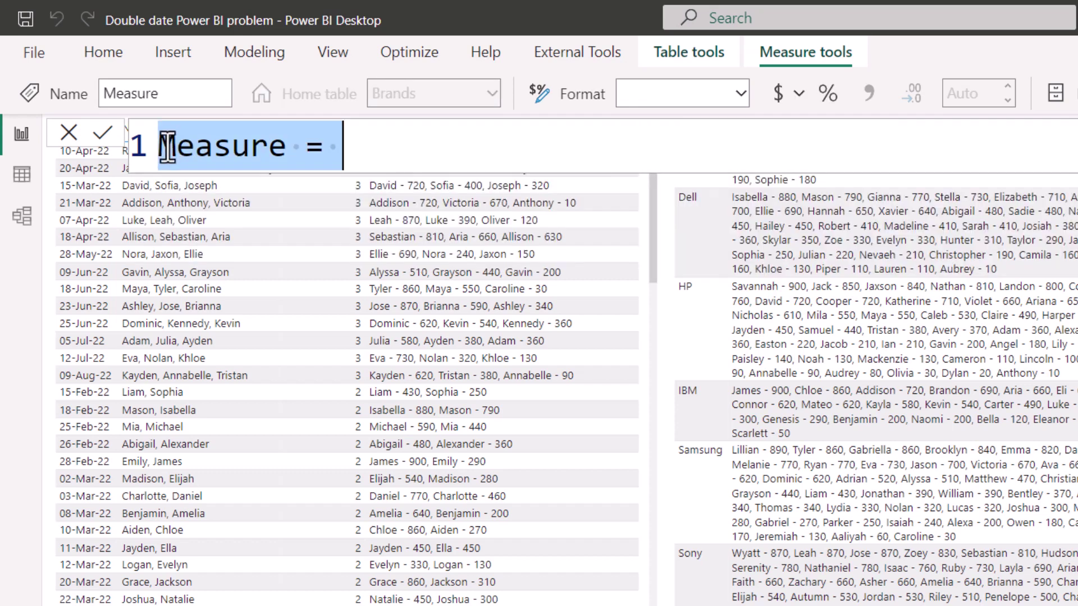
{"action": "type", "text": "Top 5"}
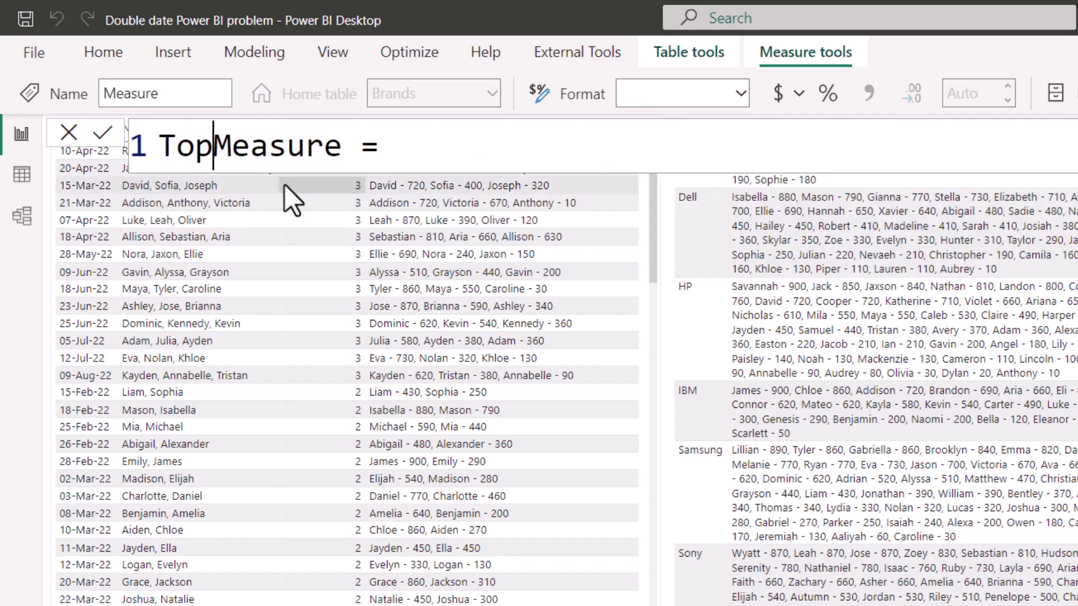
{"action": "key", "text": "ctrl+shift+Right"}
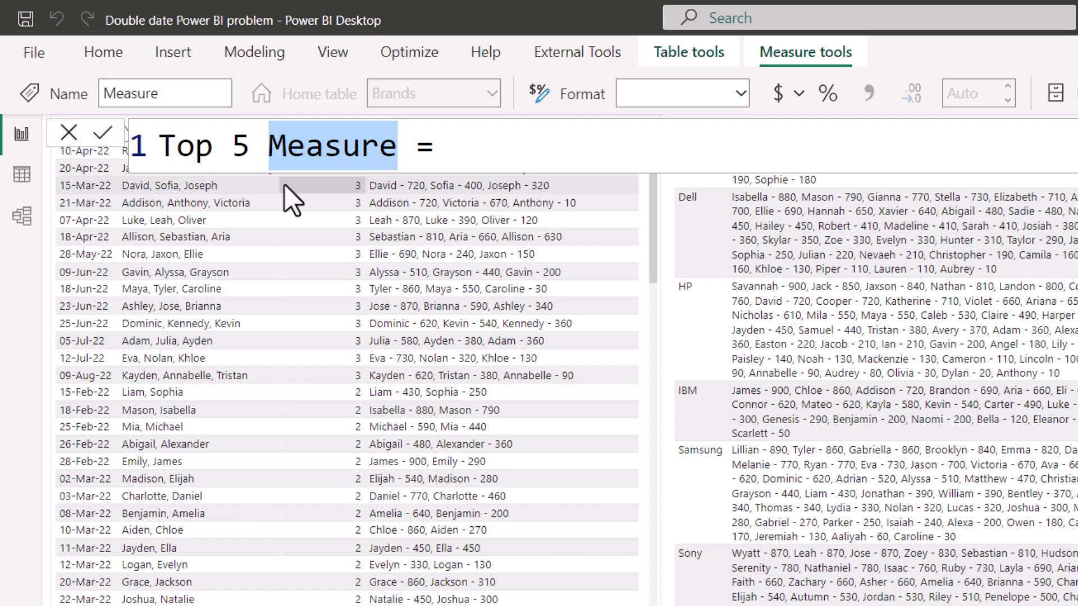
{"action": "type", "text": "listed nam"}
{"action": "type", "text": "es and sales"}
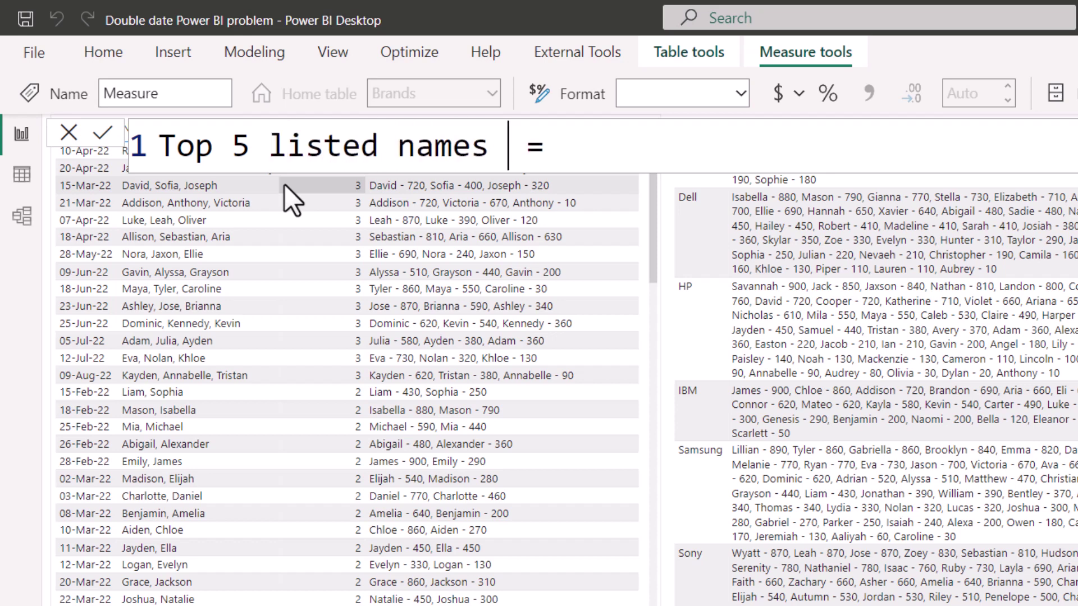
{"action": "key", "text": "Right"}
{"action": "key", "text": "Right"}
{"action": "key", "text": "Right"}
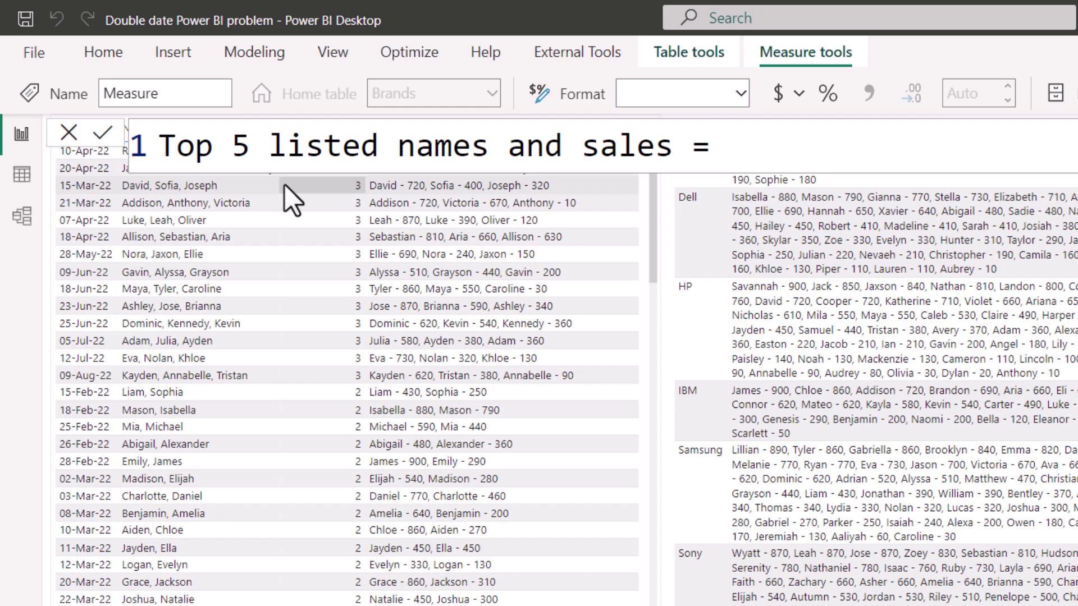
{"action": "type", "text": "CONCATENATEX('Main data','Main data'[Name]&\" - \"&'Main data'[Sales],\", \",'Main data'[Sales],DESC)"}
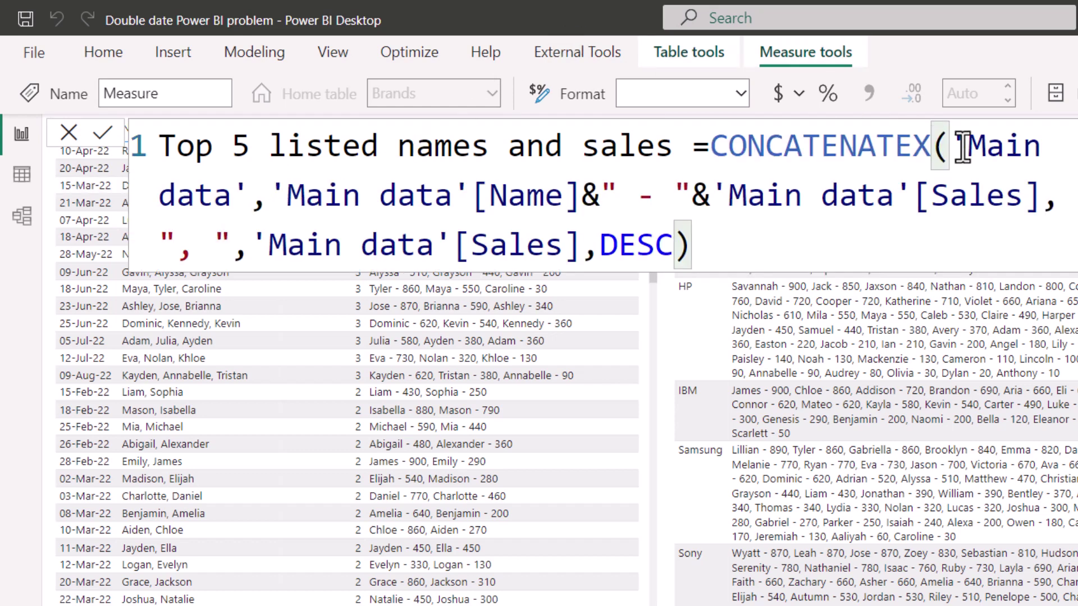
Wrap the table argument as TOPN(5,'Main data').
{"action": "left_click_drag", "start_coordinate": [949, 144], "coordinate": [452, 197]}
{"action": "left_click_drag", "start_coordinate": [366, 215], "coordinate": [253, 211]}
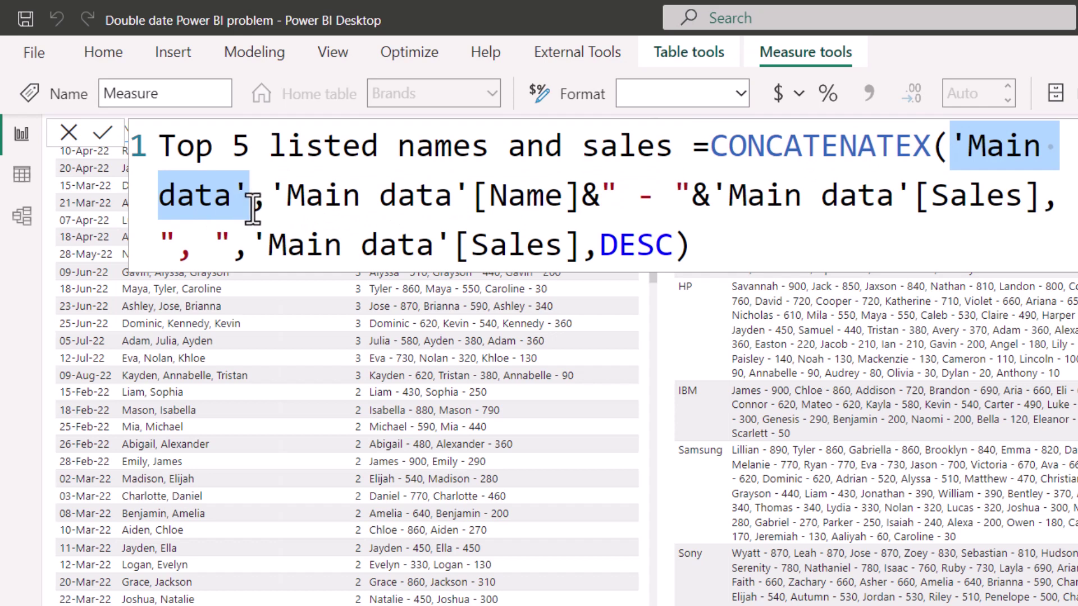
{"action": "key", "text": "Left"}
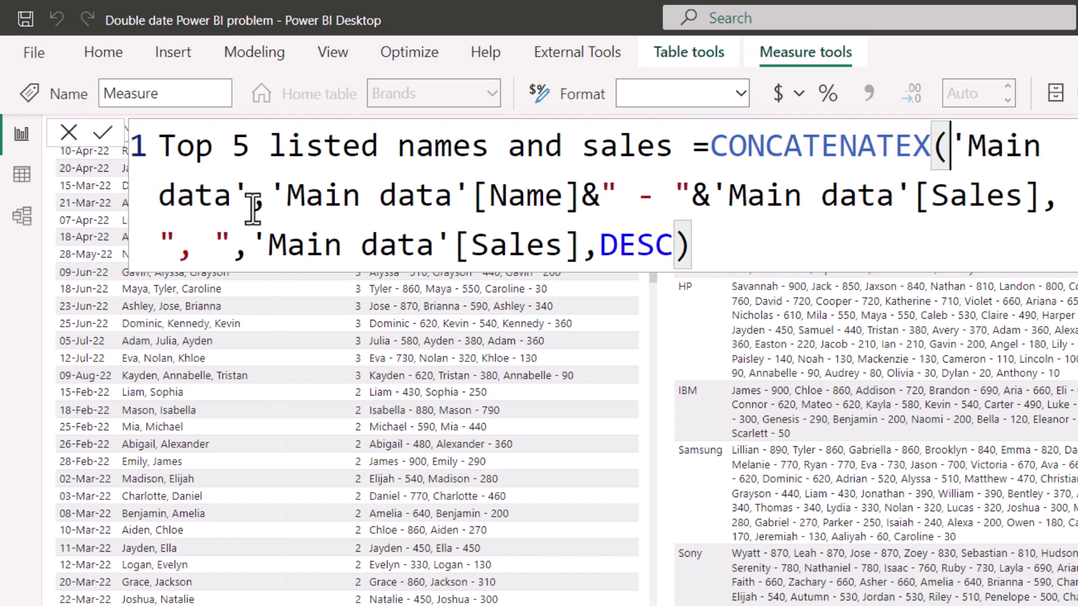
{"action": "type", "text": "top"}
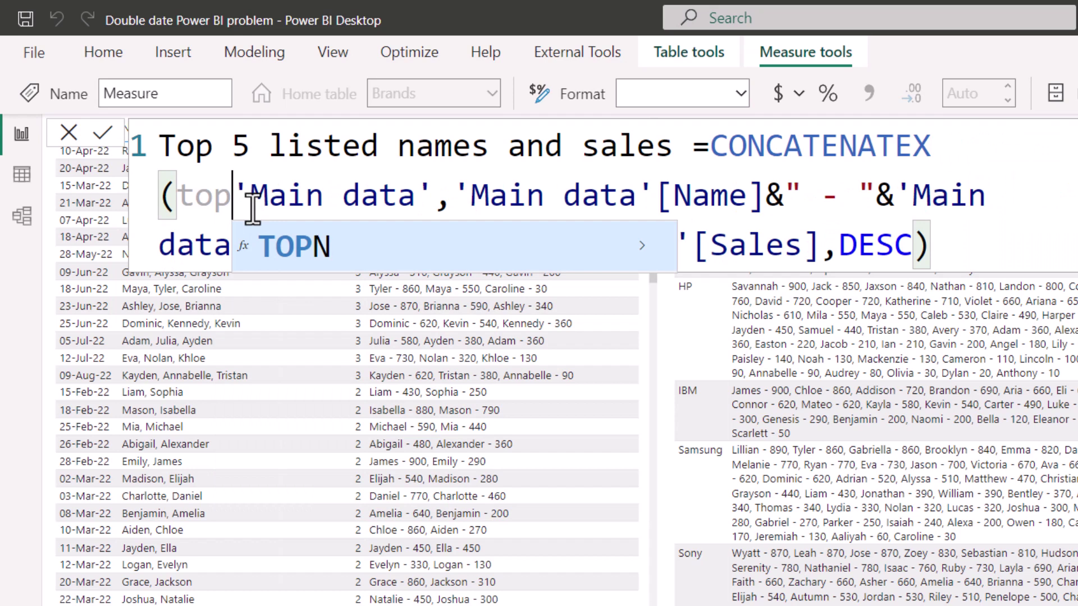
{"action": "key", "text": "Tab"}
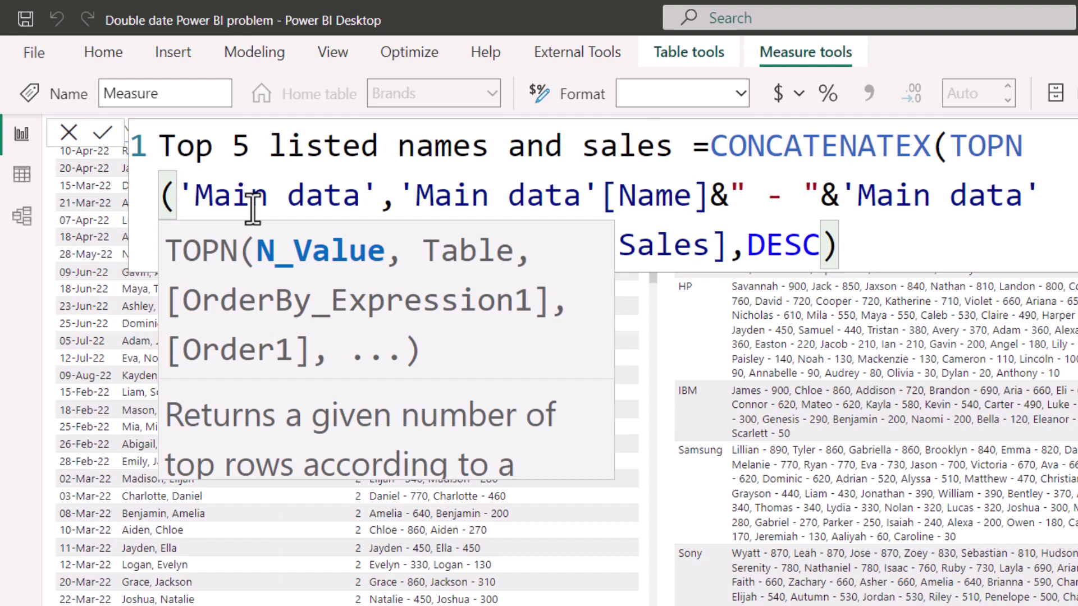
{"action": "type", "text": "5"}
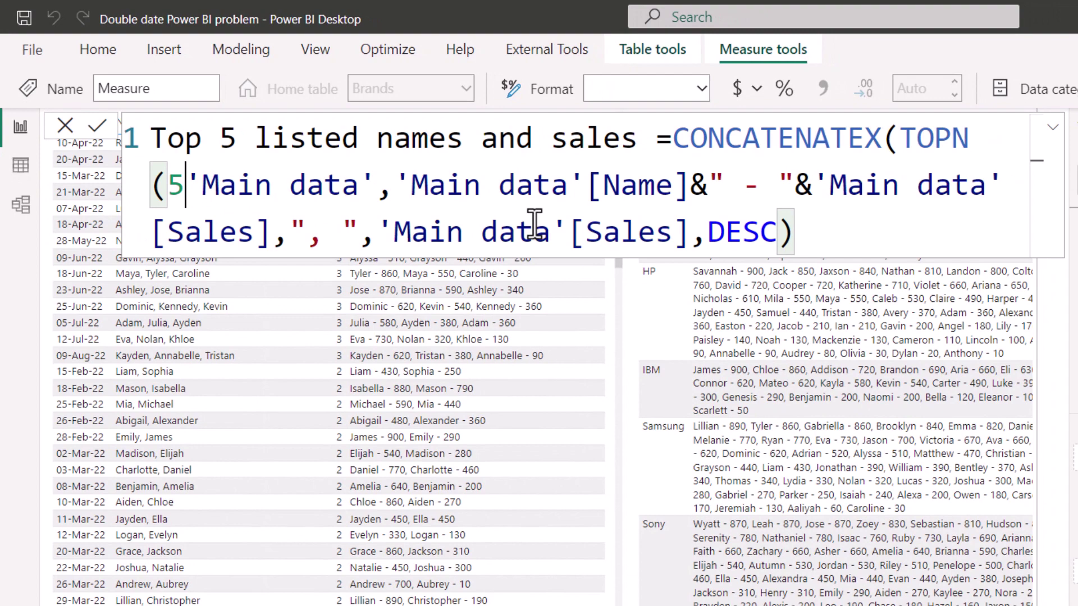
{"action": "type", "text": ","}
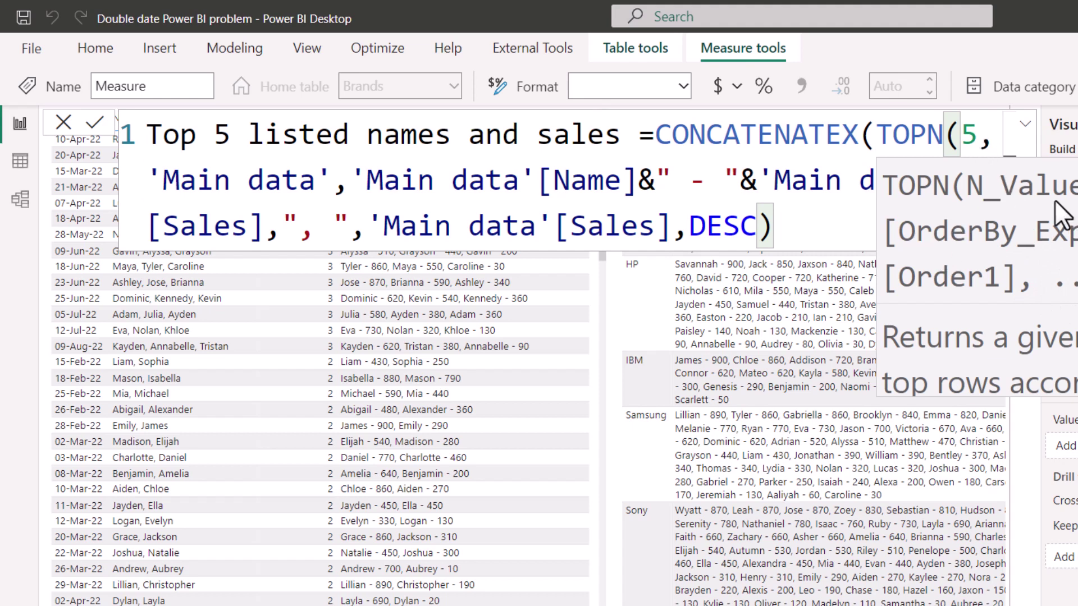
{"action": "type", "text": "mai"}
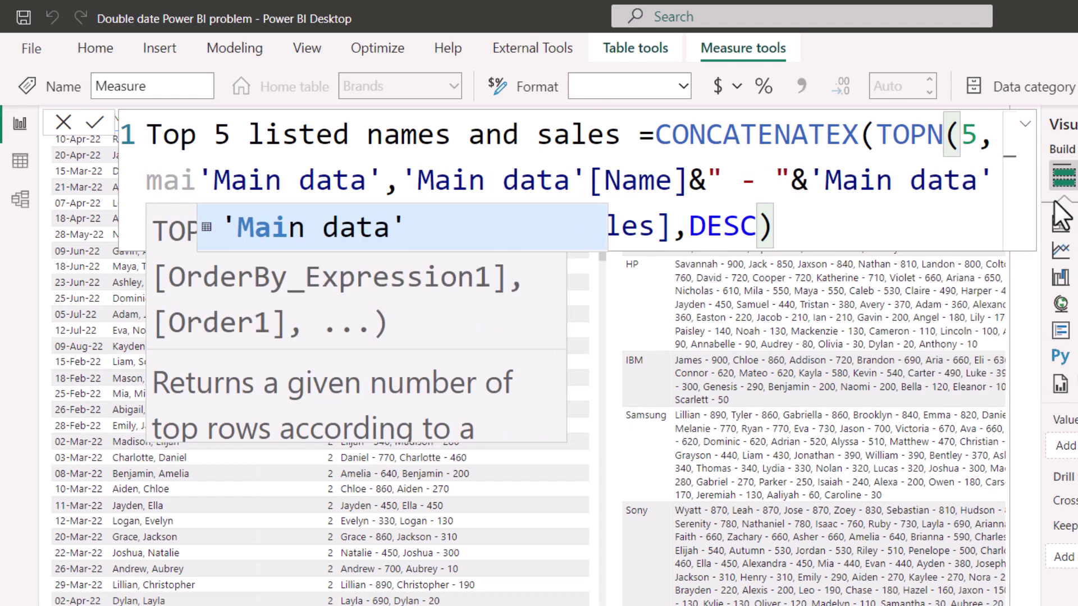
{"action": "key", "text": "Tab"}
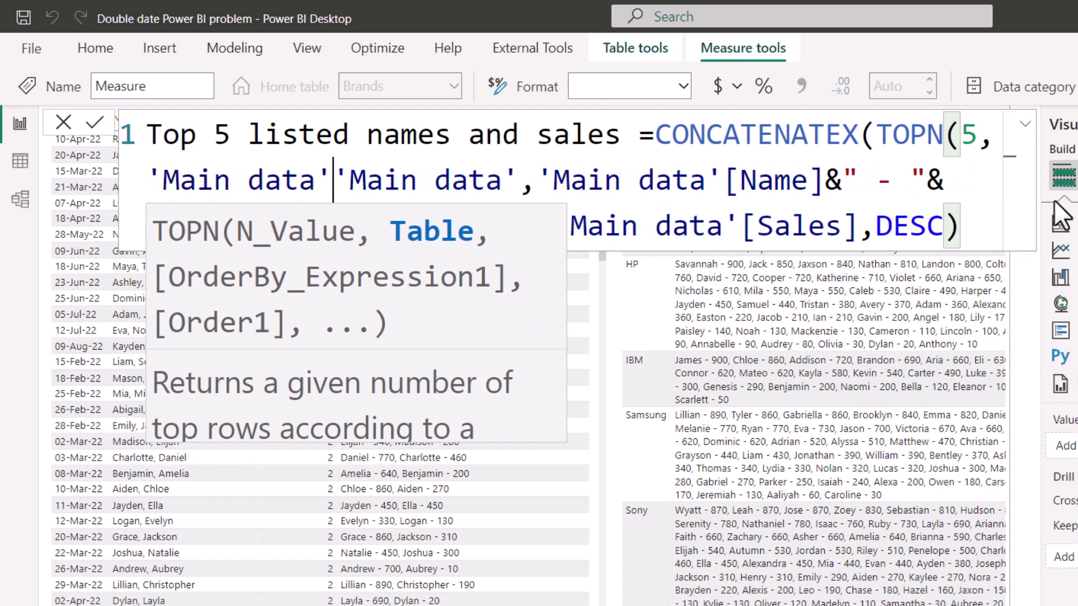
{"action": "type", "text": ")"}
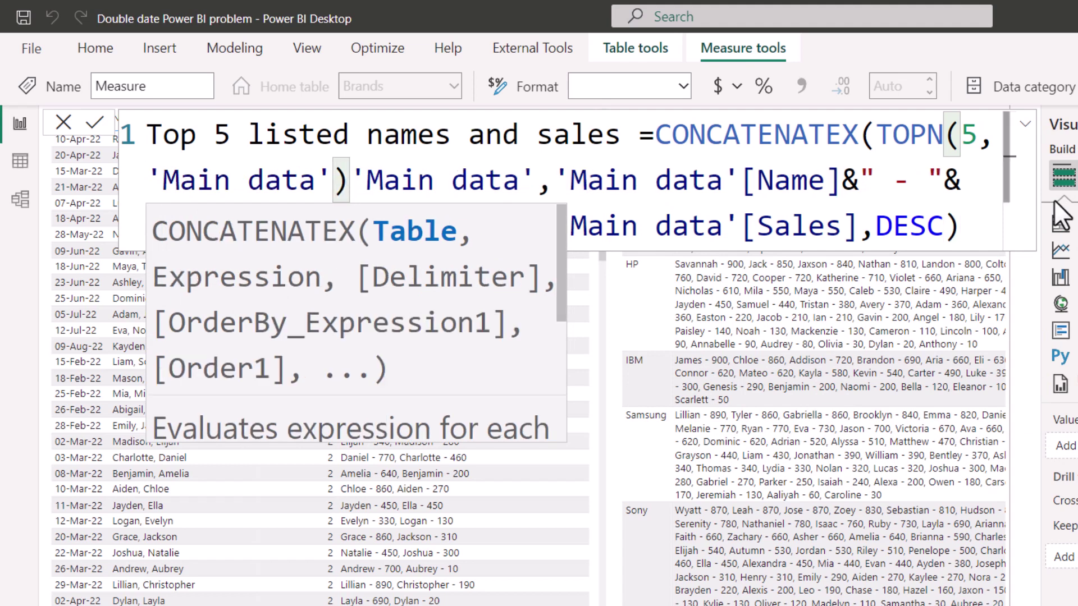
Remove the duplicate 'Main data' reference and commit the measure.
{"action": "key", "text": "ctrl+End"}
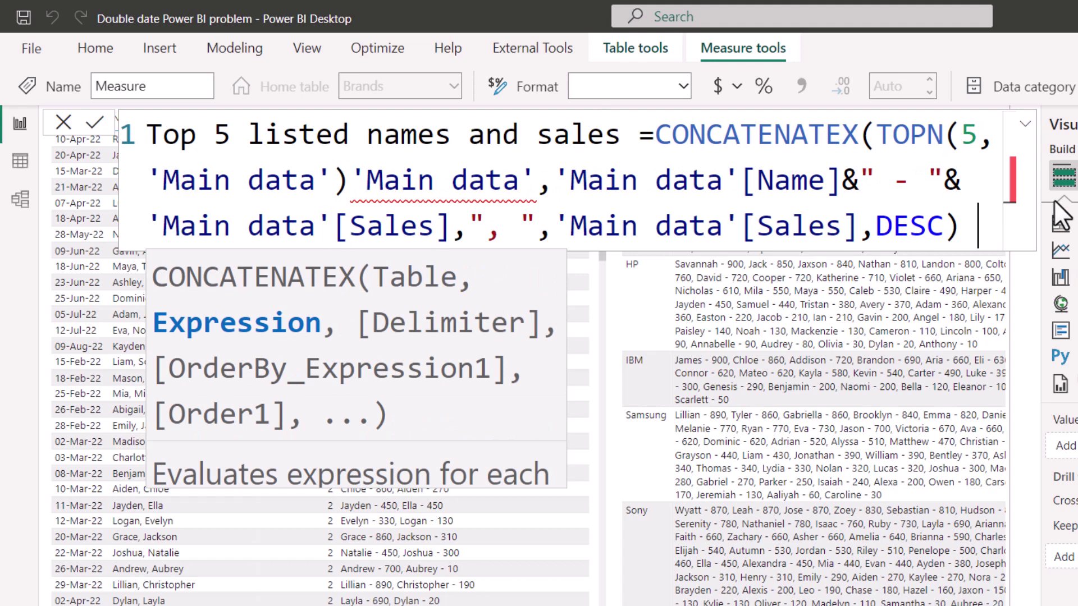
{"action": "left_click", "coordinate": [356, 180]}
{"action": "type", "text": ","}
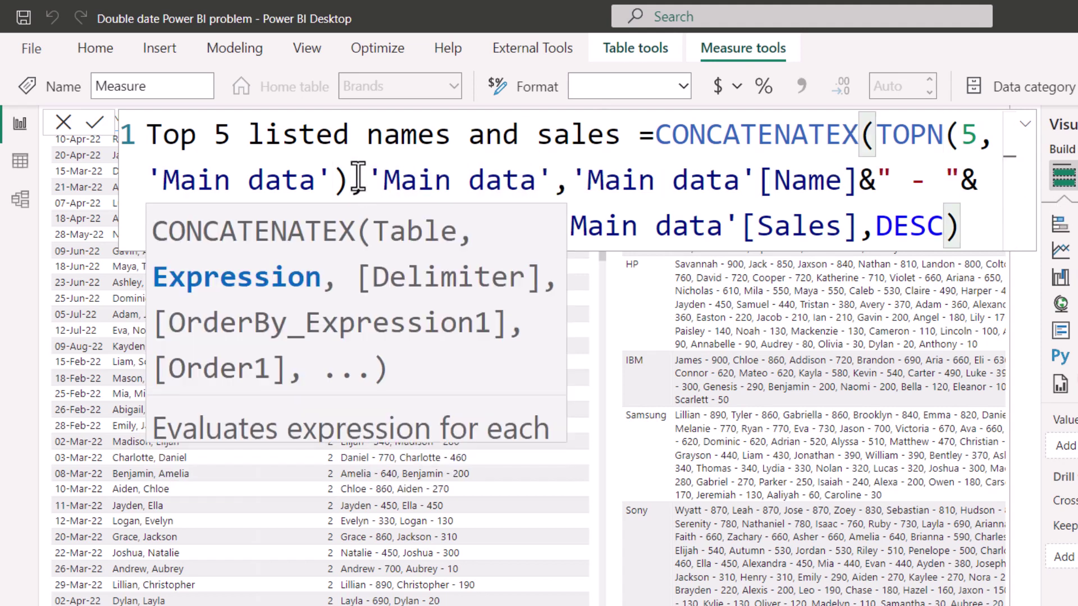
{"action": "key", "text": "Delete"}
{"action": "key", "text": "Delete"}
{"action": "key", "text": "Delete"}
{"action": "key", "text": "Delete"}
{"action": "key", "text": "Delete"}
{"action": "key", "text": "Delete"}
{"action": "key", "text": "Delete"}
{"action": "key", "text": "Delete"}
{"action": "key", "text": "Delete"}
{"action": "key", "text": "Delete"}
{"action": "key", "text": "Delete"}
{"action": "key", "text": "Delete"}
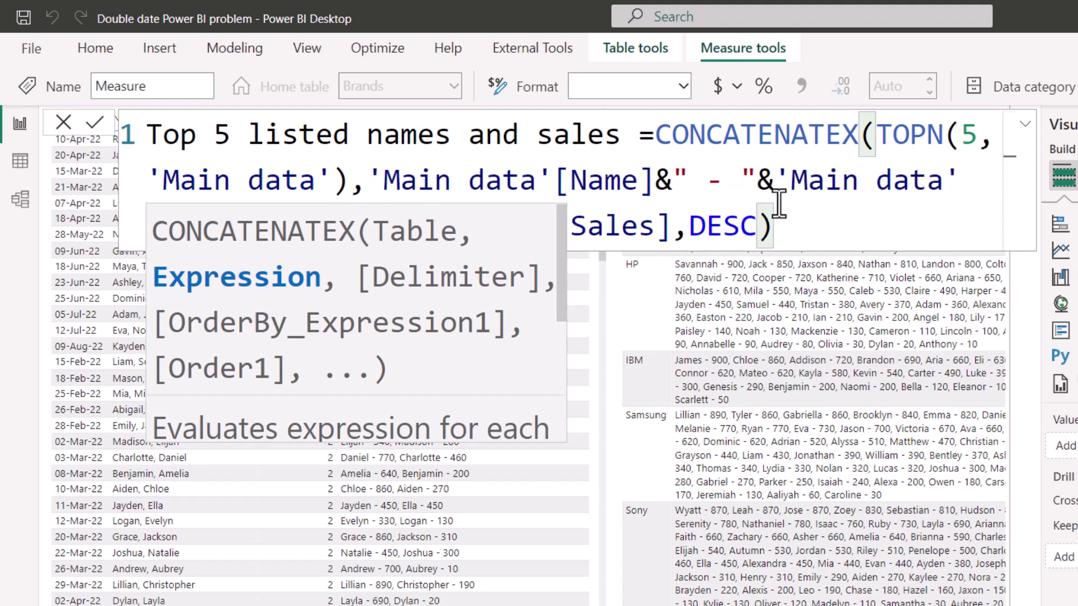
{"action": "left_click", "coordinate": [856, 215]}
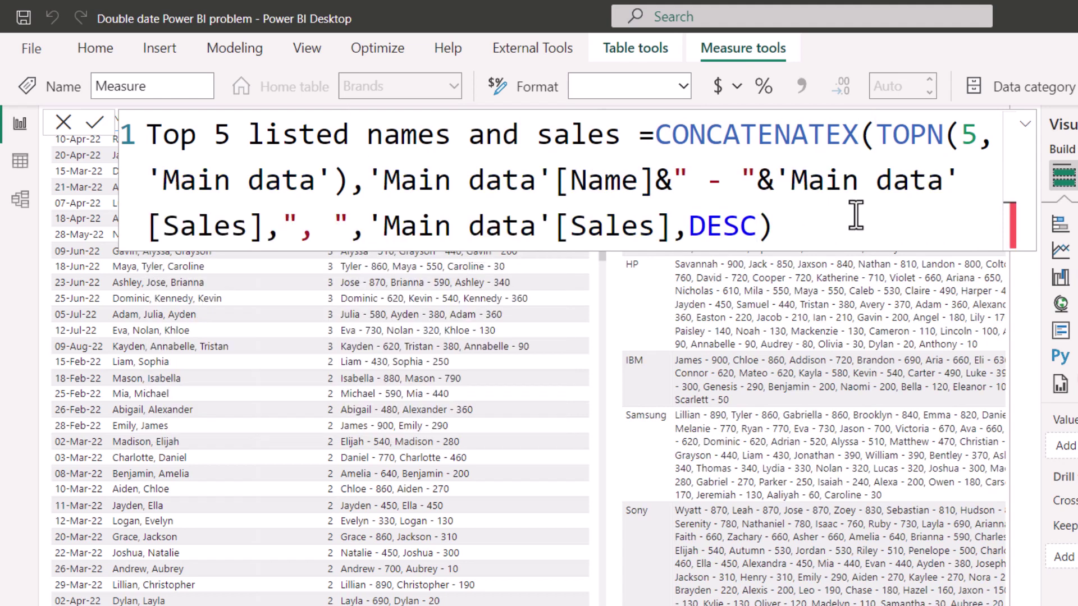
{"action": "key", "text": "Return"}
Add Top 5 listed names and sales to the brand table and shrink it to its six rows.
{"action": "left_click", "coordinate": [730, 508]}
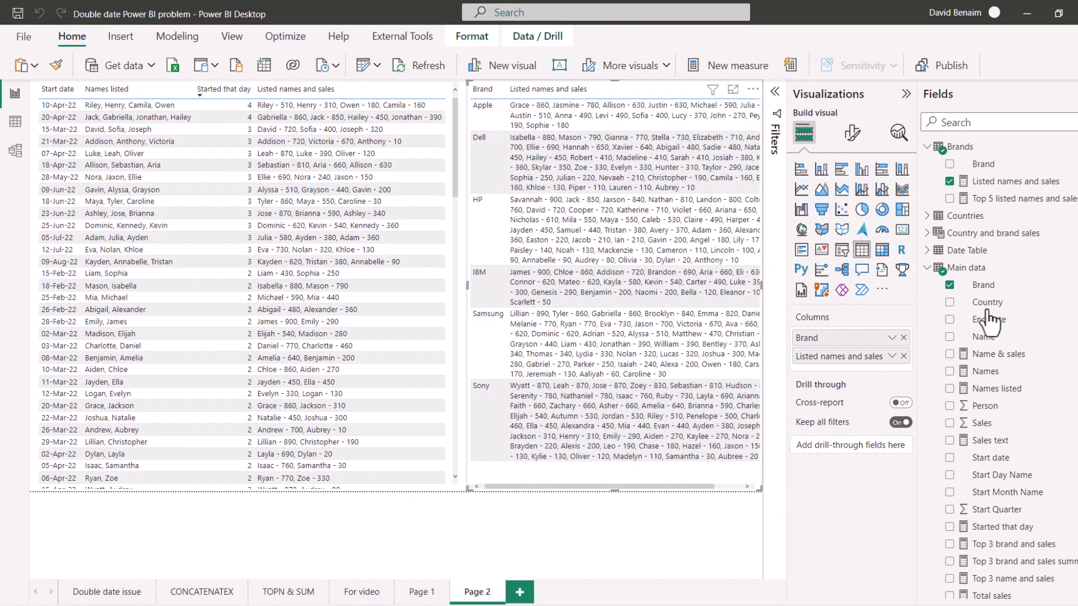
{"action": "left_click_drag", "start_coordinate": [1013, 198], "coordinate": [835, 347]}
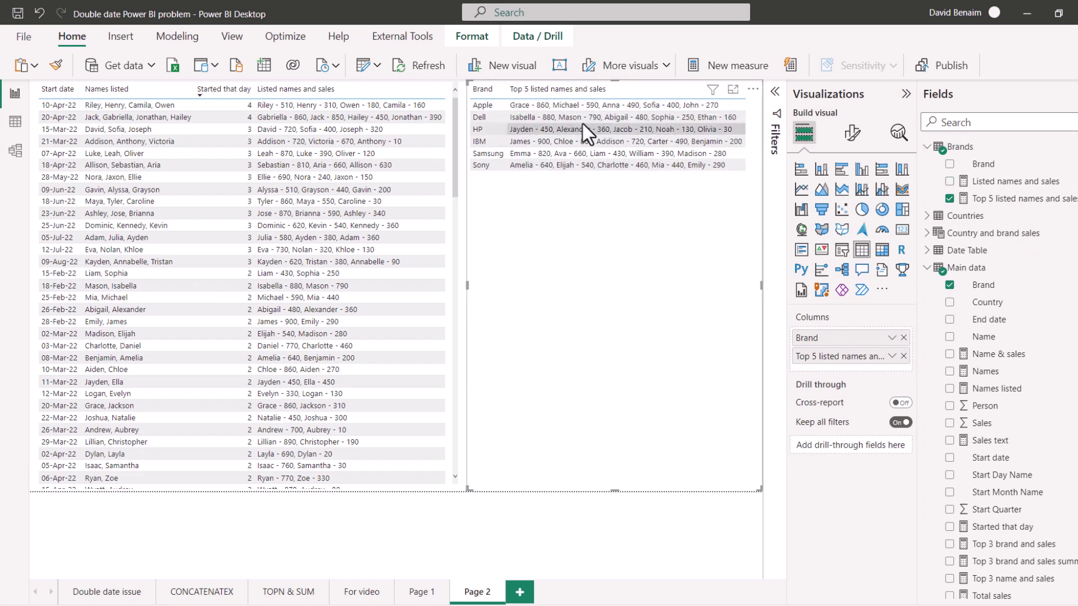
{"action": "left_click_drag", "start_coordinate": [761, 490], "coordinate": [754, 184]}
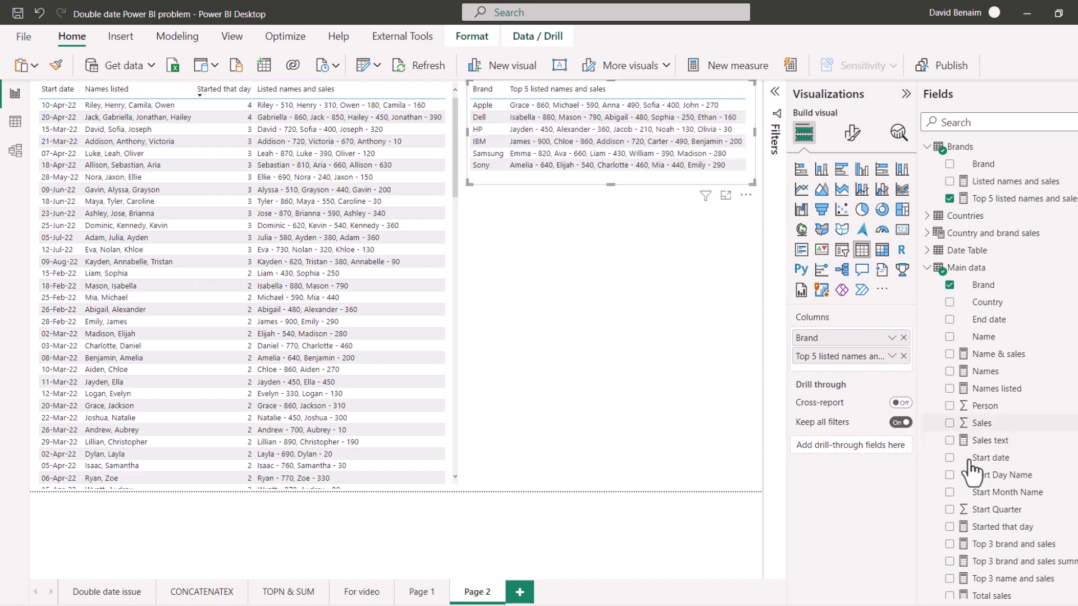
{"action": "left_click", "coordinate": [555, 355]}
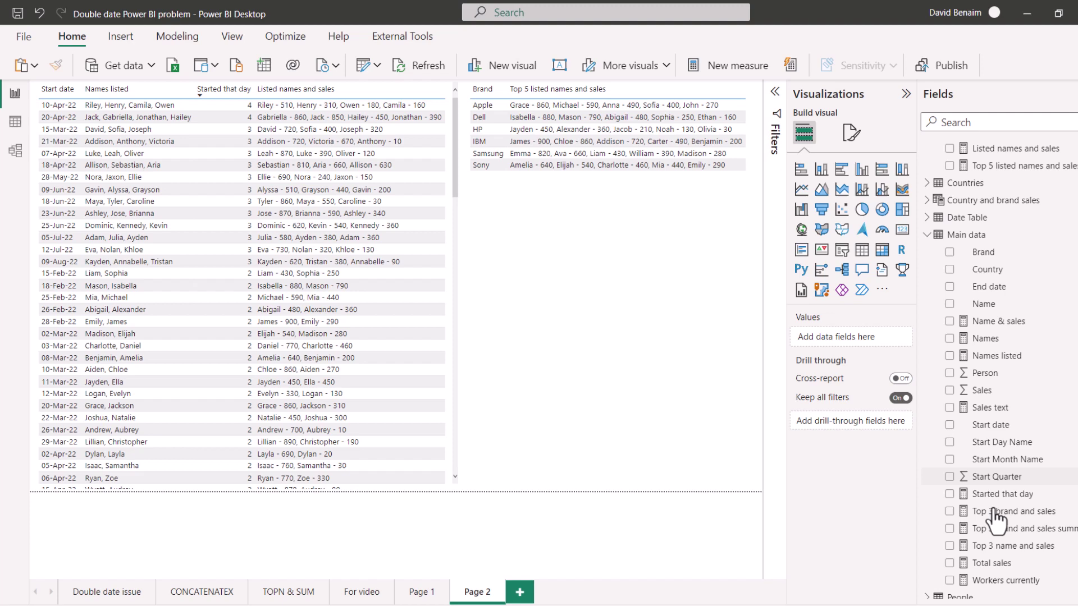
Build a test table of Top 3 brand and sales by Start Day Name, then delete it.
{"action": "scroll", "coordinate": [996, 510], "scroll_direction": "down", "scroll_amount": 1}
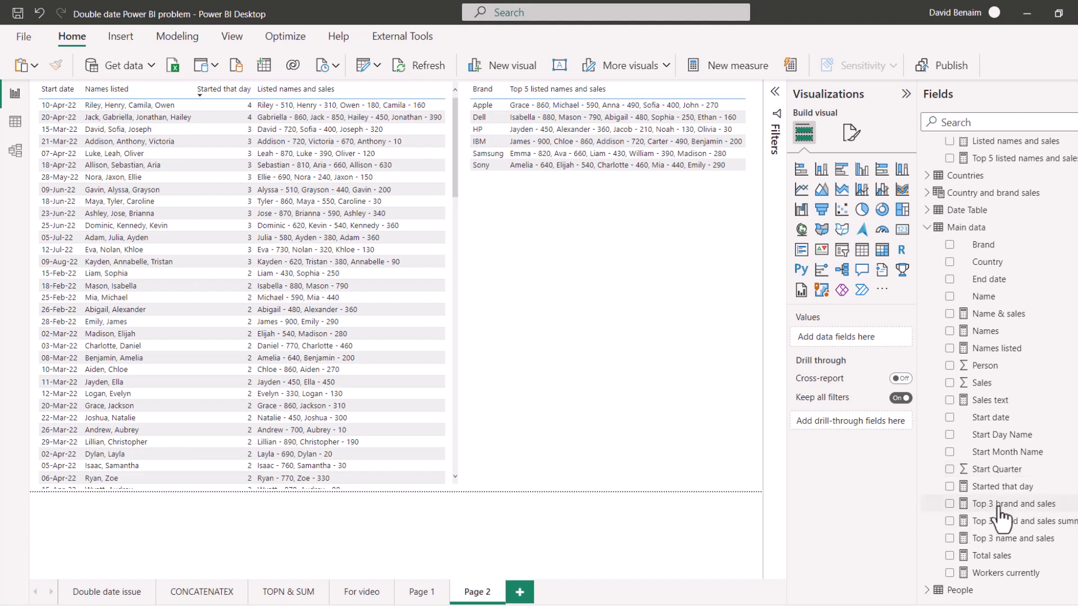
{"action": "left_click_drag", "start_coordinate": [997, 507], "coordinate": [571, 300]}
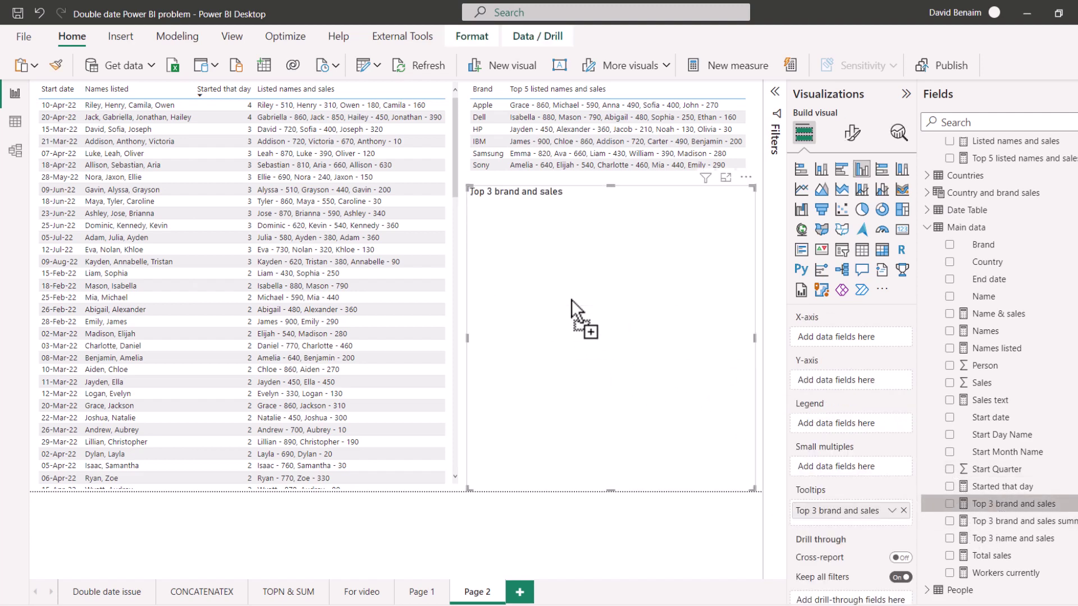
{"action": "left_click", "coordinate": [862, 250]}
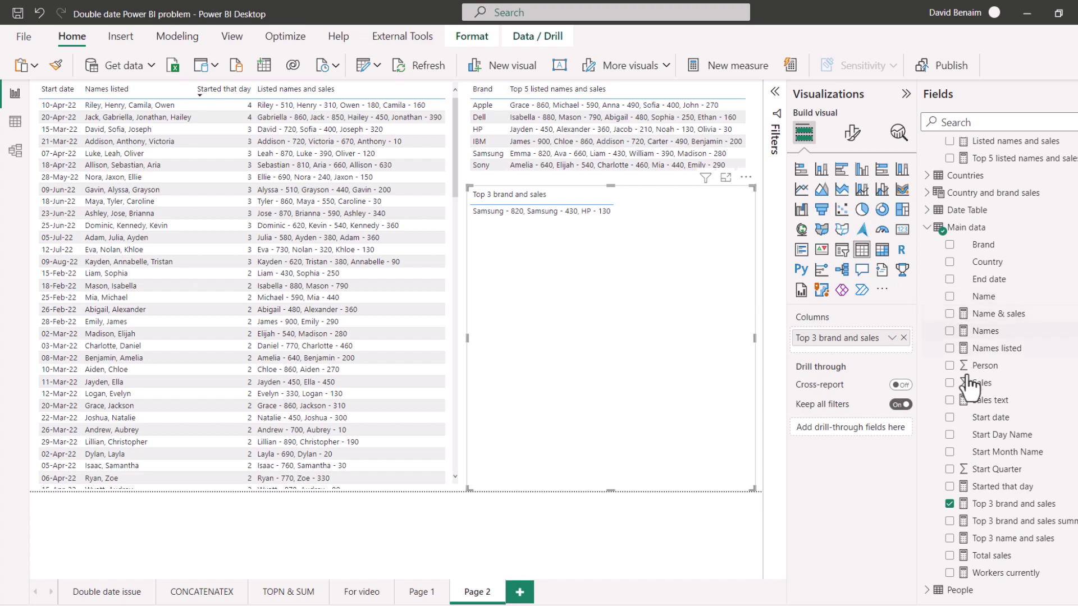
{"action": "left_click", "coordinate": [948, 436]}
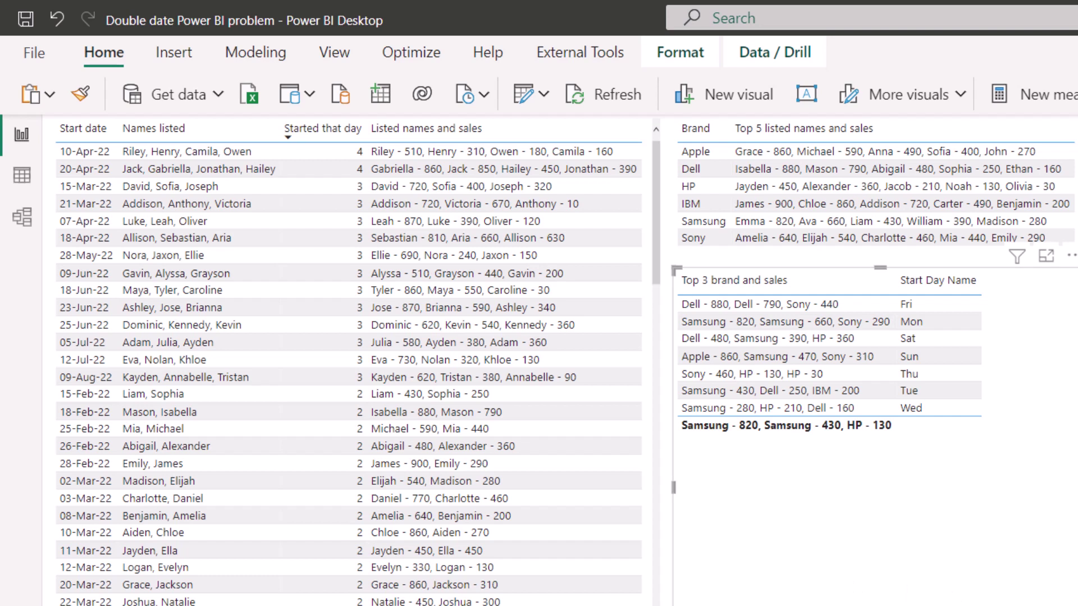
{"action": "left_click_drag", "start_coordinate": [1075, 603], "coordinate": [1003, 455]}
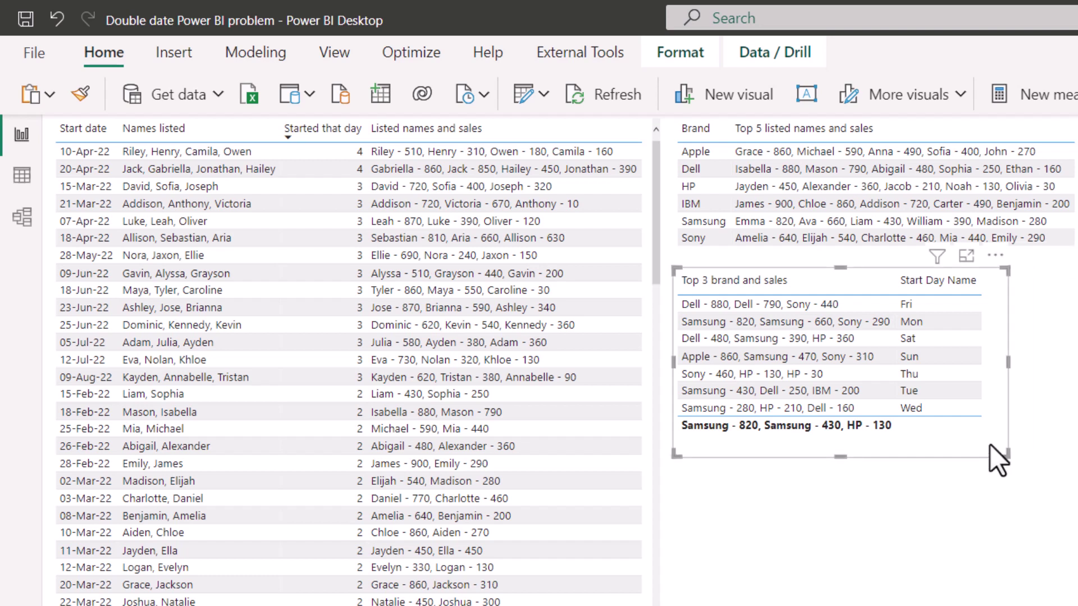
{"action": "key", "text": "Delete"}
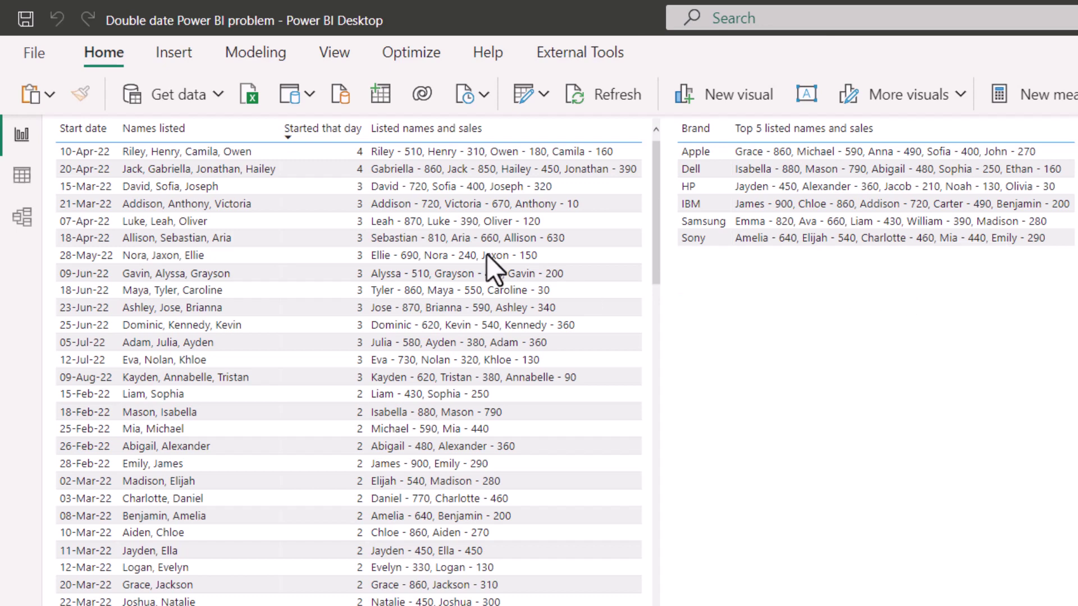
Create a Modeling new table named 'Summarized table' and start its formula with SUMMARIZE(.
{"action": "left_click", "coordinate": [264, 57]}
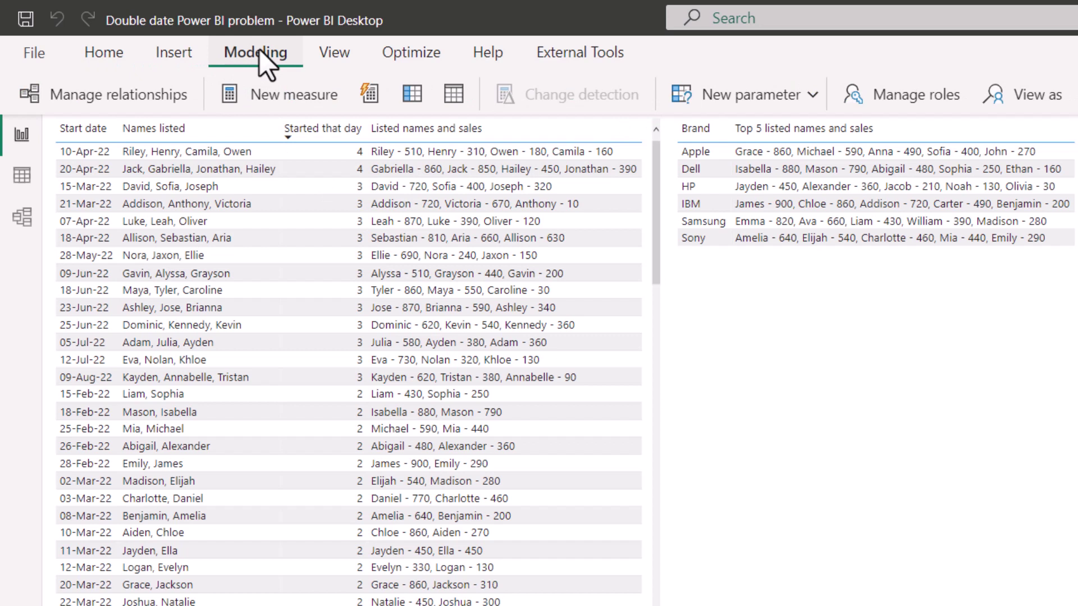
{"action": "left_click", "coordinate": [452, 95]}
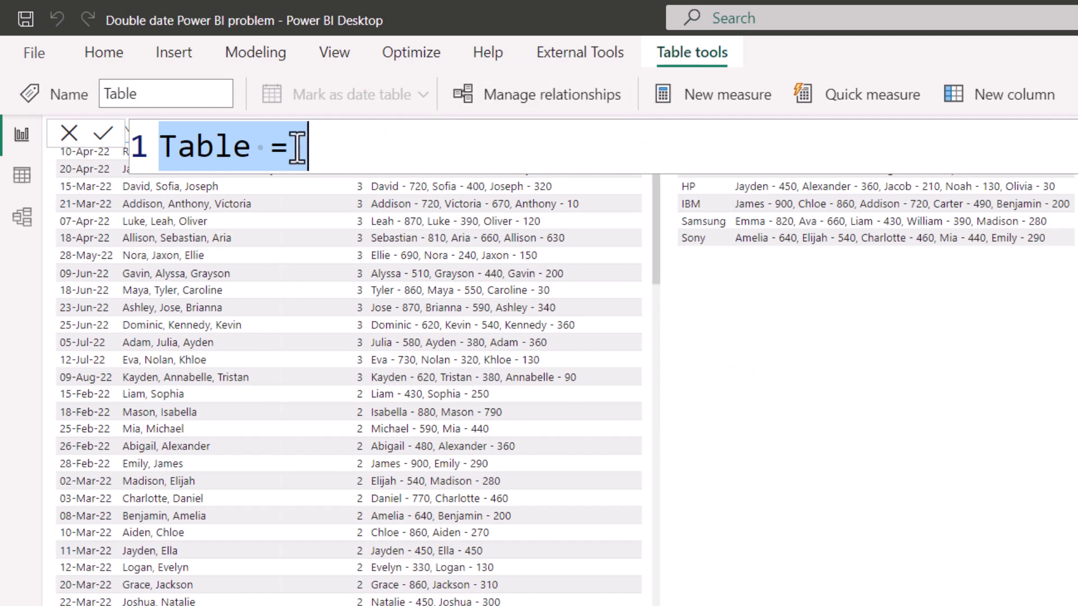
{"action": "double_click", "coordinate": [240, 151]}
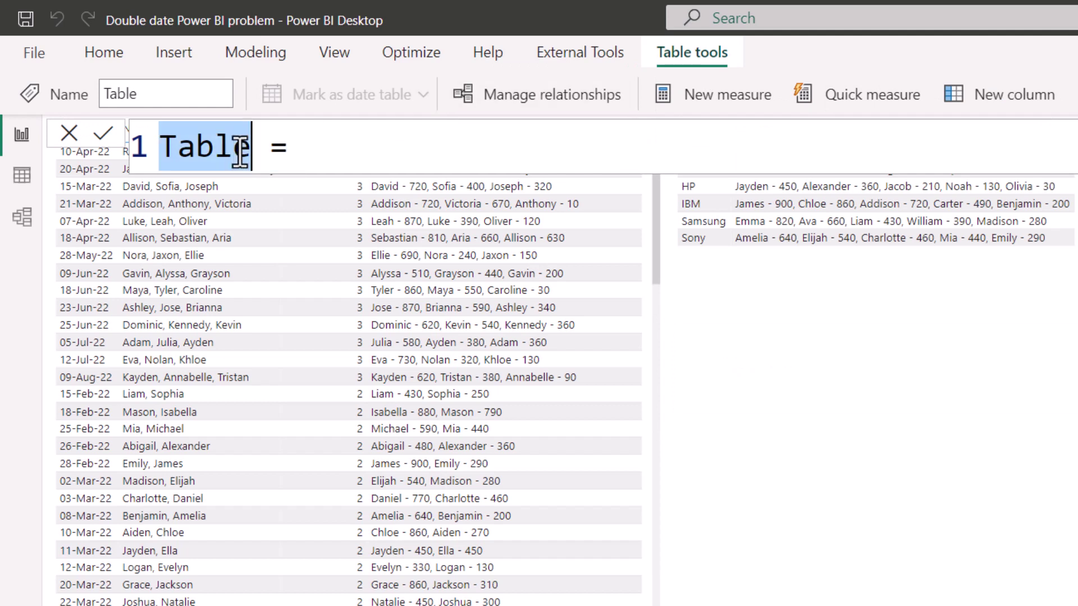
{"action": "type", "text": "Summarize"}
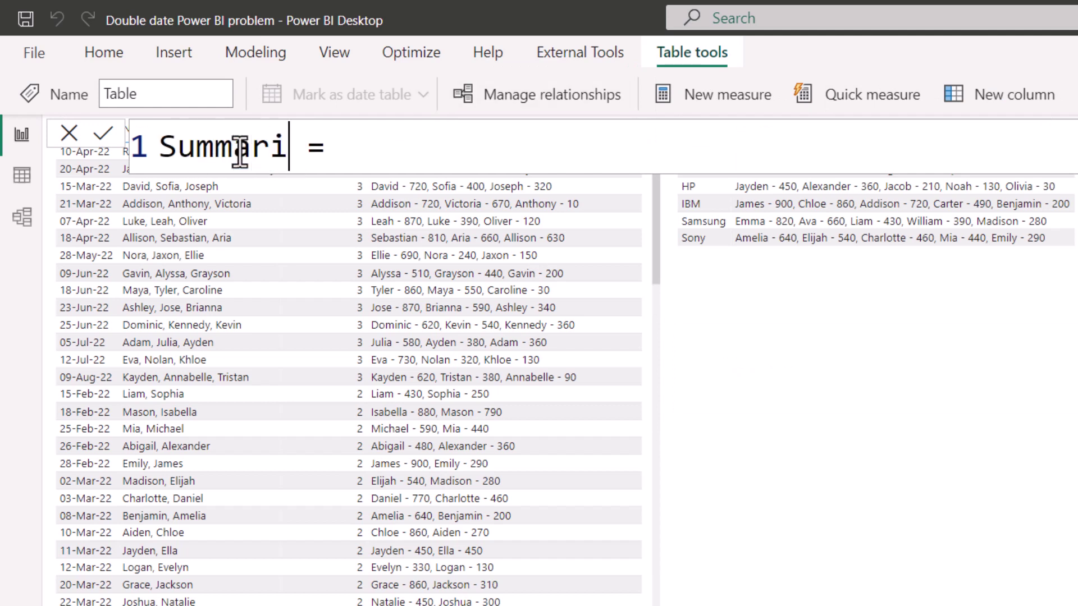
{"action": "type", "text": "d table"}
{"action": "key", "text": "Right"}
{"action": "key", "text": "Right"}
{"action": "key", "text": "Right"}
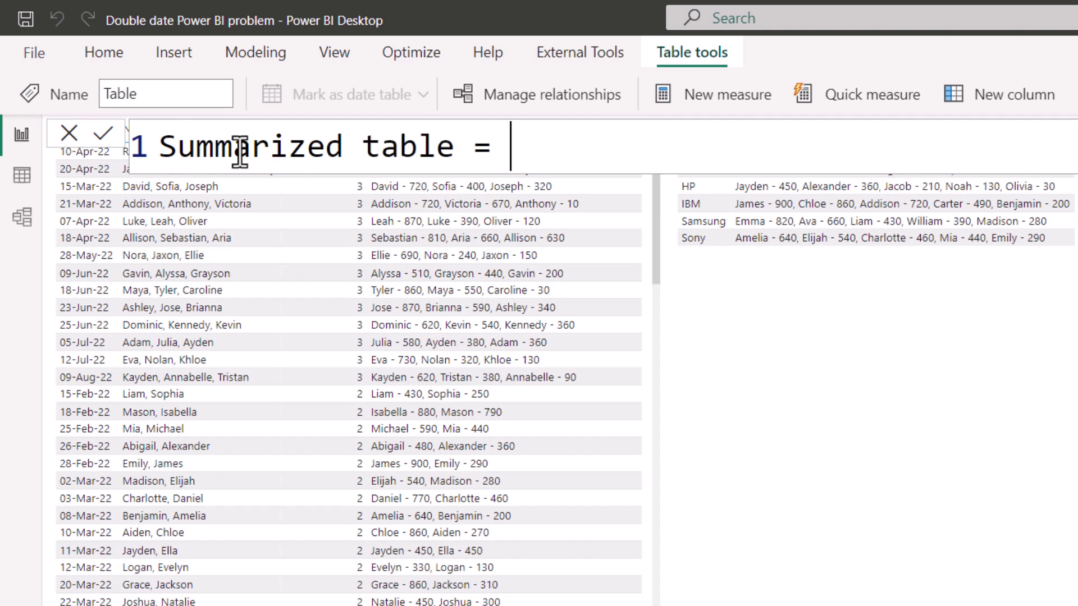
{"action": "type", "text": "sum"}
{"action": "key", "text": "Tab"}
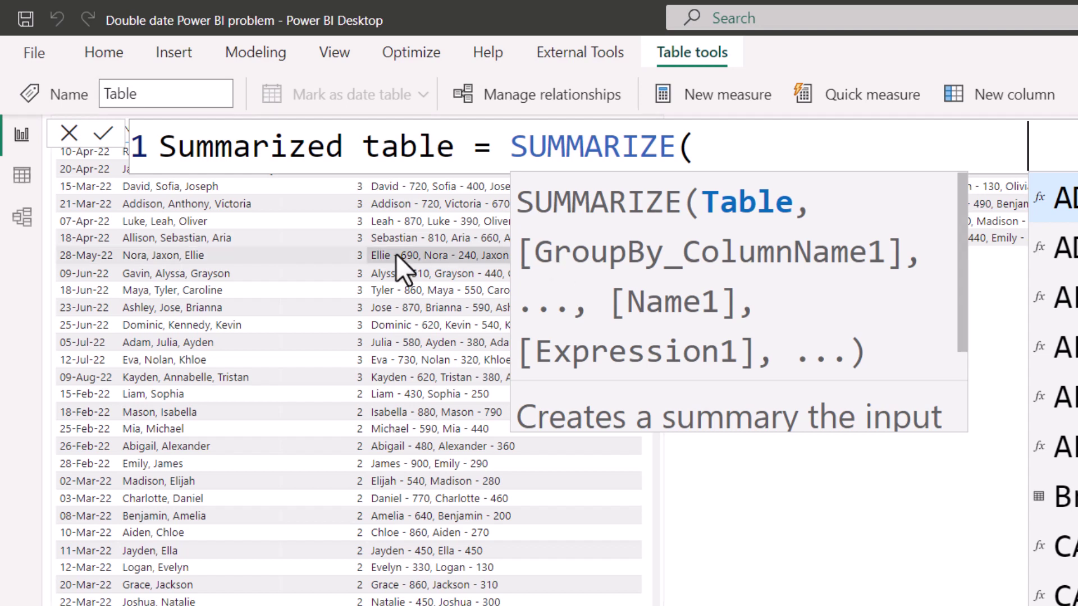
Enter 'Main data' as the source table and 'Main data'[Brand] as the grouping column.
{"action": "left_click", "coordinate": [690, 152]}
{"action": "type", "text": "main"}
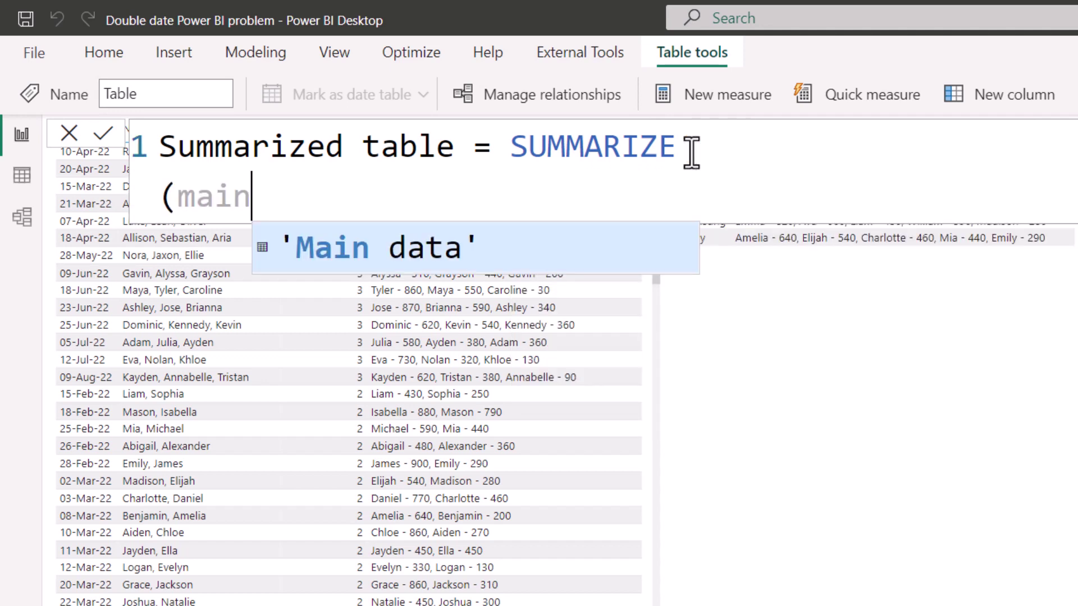
{"action": "key", "text": "Tab"}
{"action": "type", "text": ","}
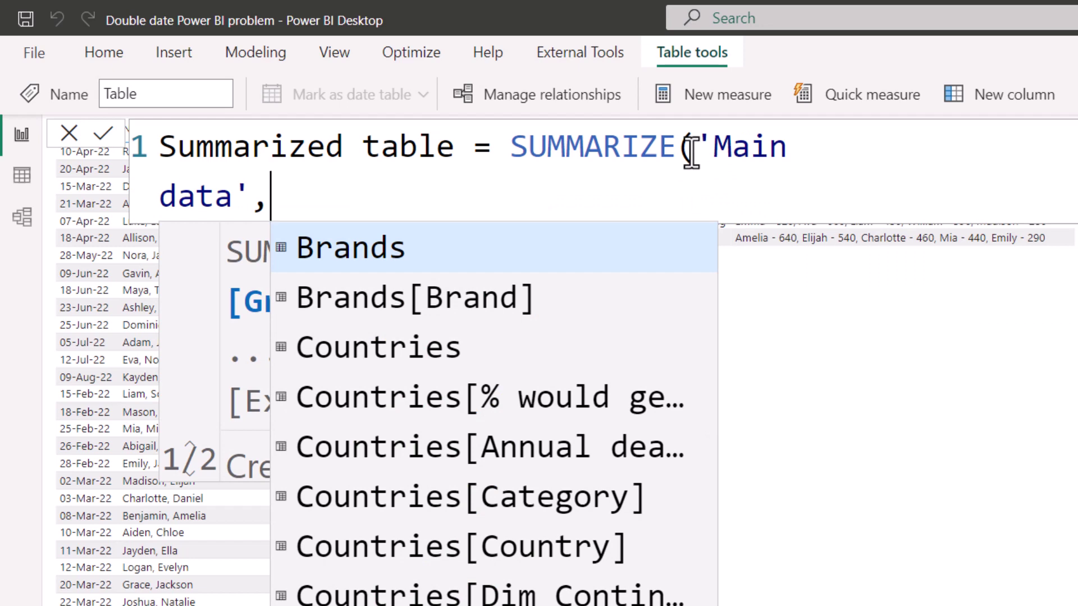
{"action": "type", "text": " main da"}
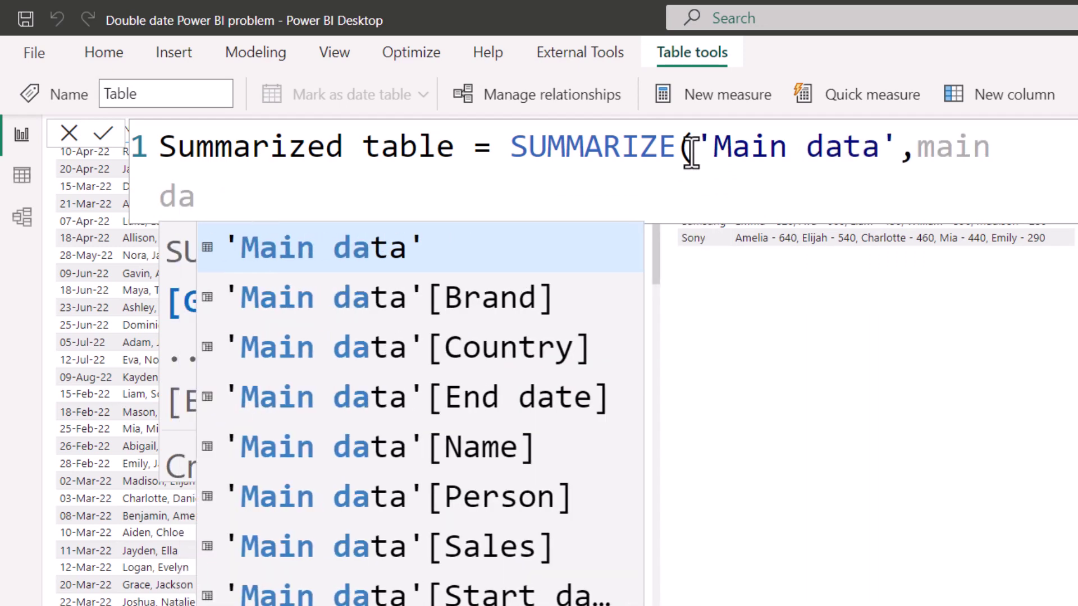
{"action": "key", "text": "Down"}
{"action": "key", "text": "Tab"}
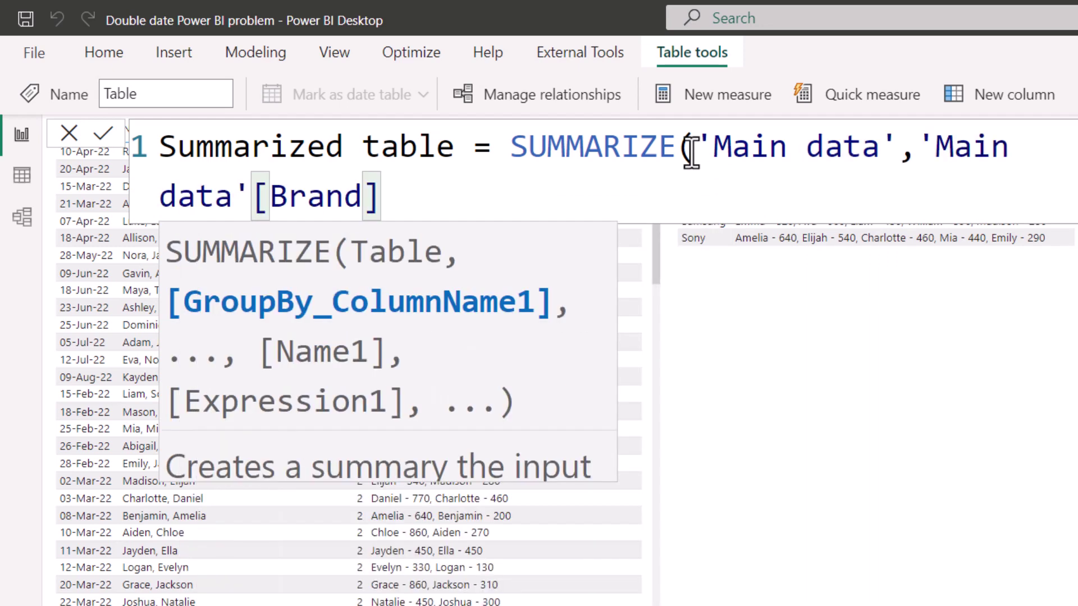
Add the "Brand name" column name, correcting its wrongly capitalised R.
{"action": "type", "text": ","}
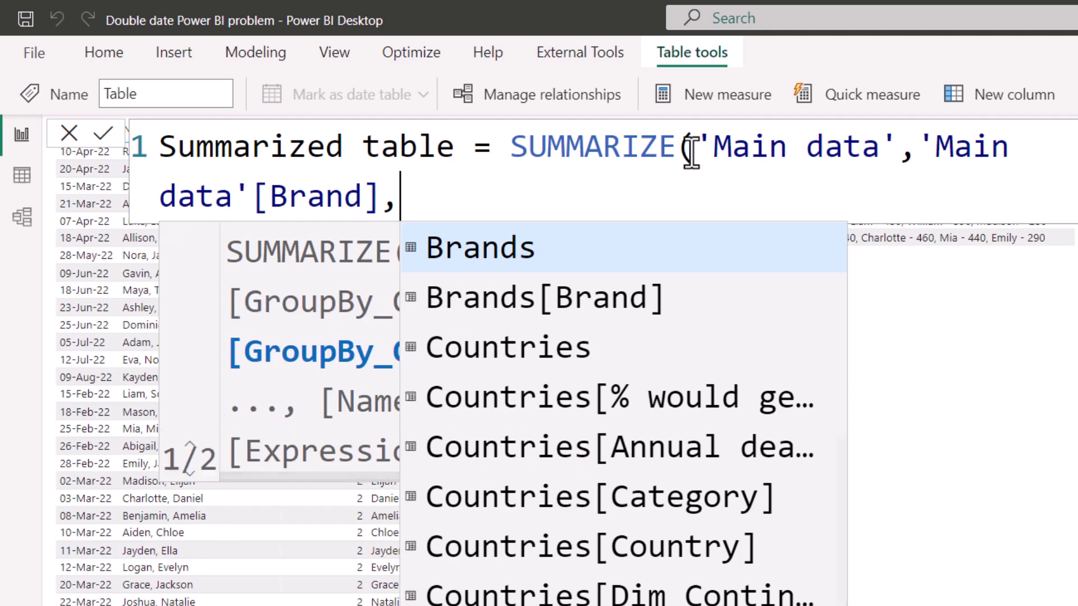
{"action": "type", "text": "\""}
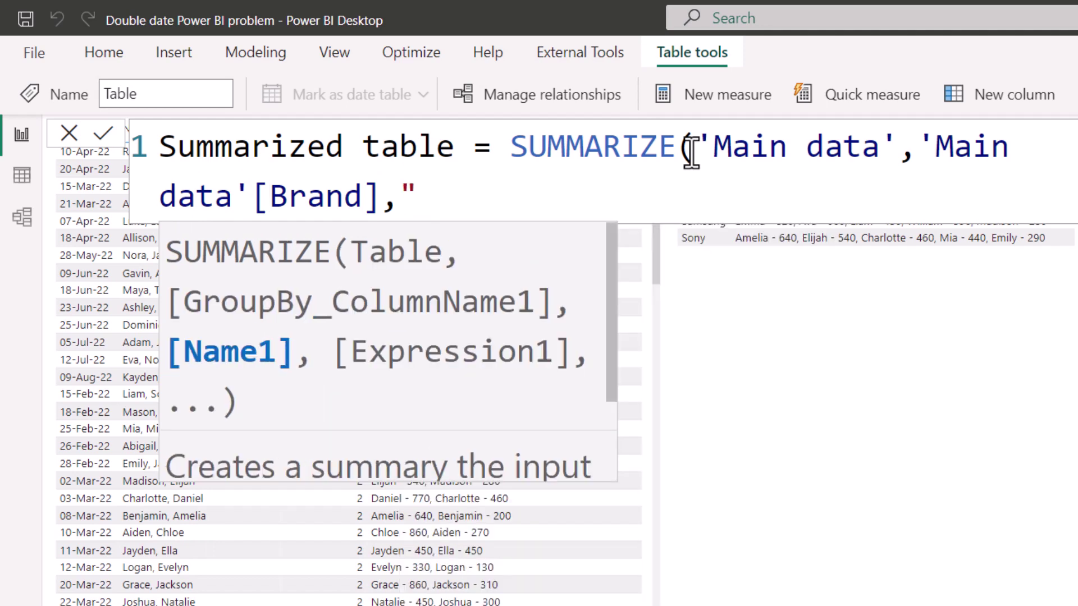
{"action": "type", "text": "BRan"}
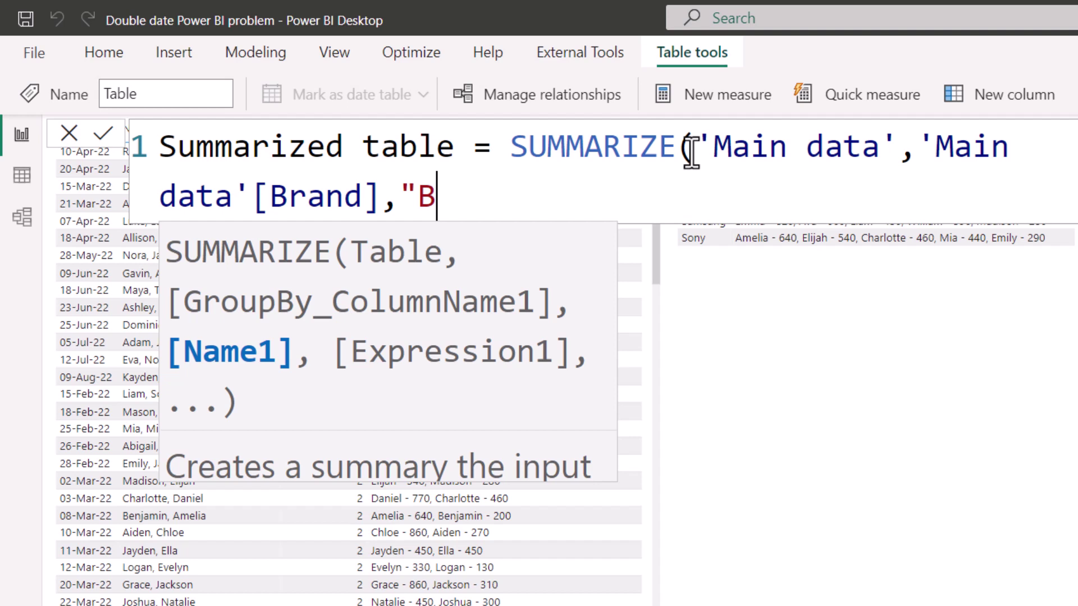
{"action": "type", "text": "d name\""}
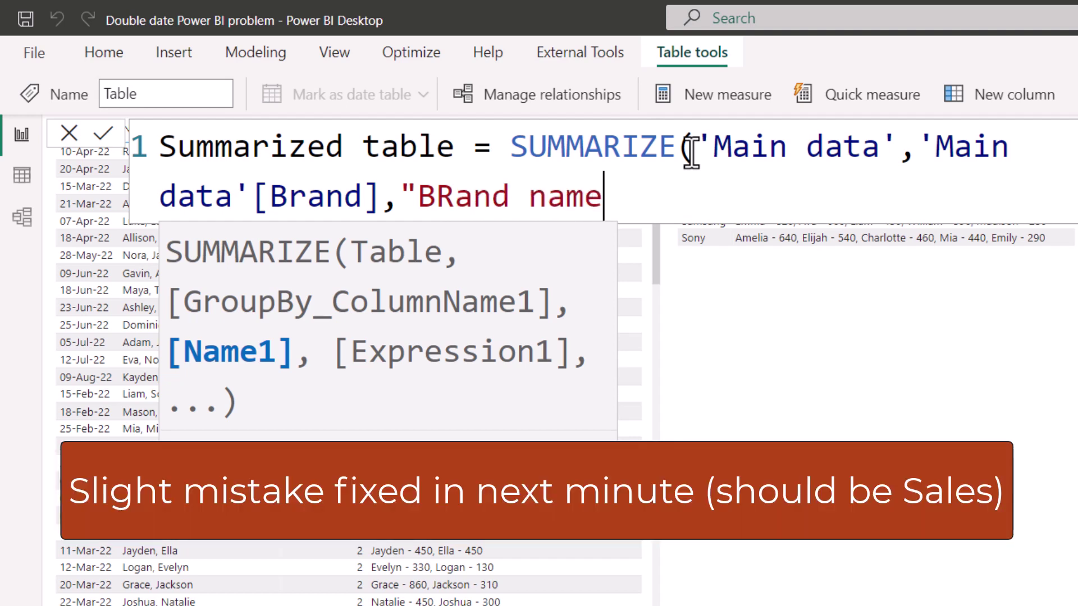
{"action": "key", "text": "Left"}
{"action": "key", "text": "Left"}
{"action": "key", "text": "Left"}
{"action": "key", "text": "Left"}
{"action": "key", "text": "Left"}
{"action": "key", "text": "Left"}
{"action": "key", "text": "Left"}
{"action": "key", "text": "Left"}
{"action": "key", "text": "Left"}
{"action": "key", "text": "Left"}
{"action": "key", "text": "Left"}
{"action": "key", "text": "Right"}
{"action": "key", "text": "shift+Right"}
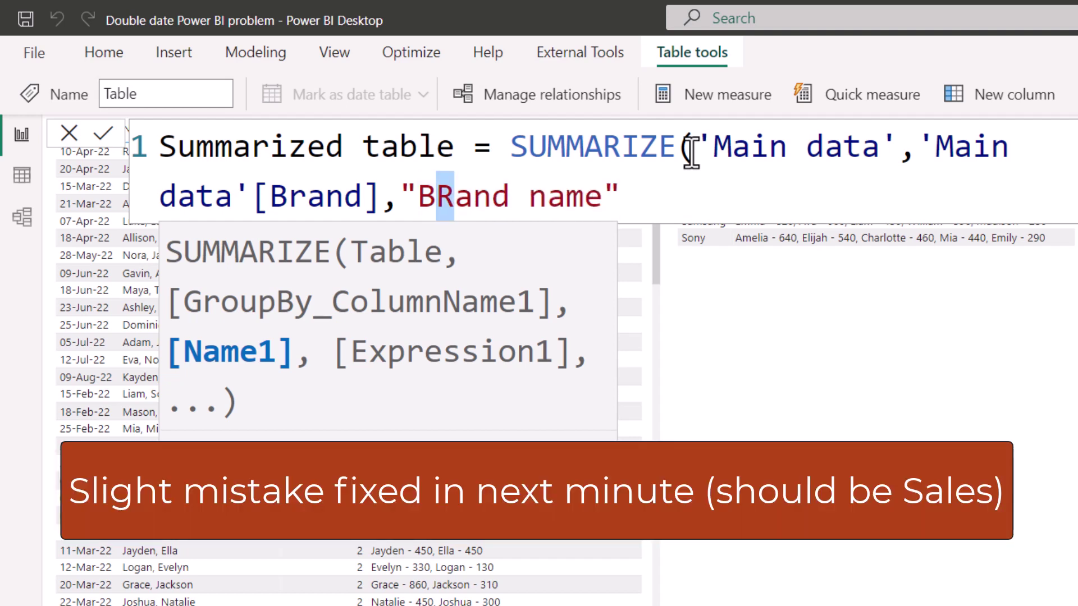
{"action": "type", "text": "r"}
{"action": "key", "text": "Right"}
{"action": "key", "text": "Right"}
{"action": "key", "text": "Right"}
{"action": "key", "text": "End"}
Finish the formula with [Total sales] and a closing parenthesis, then view the table in Data view.
{"action": "type", "text": ","}
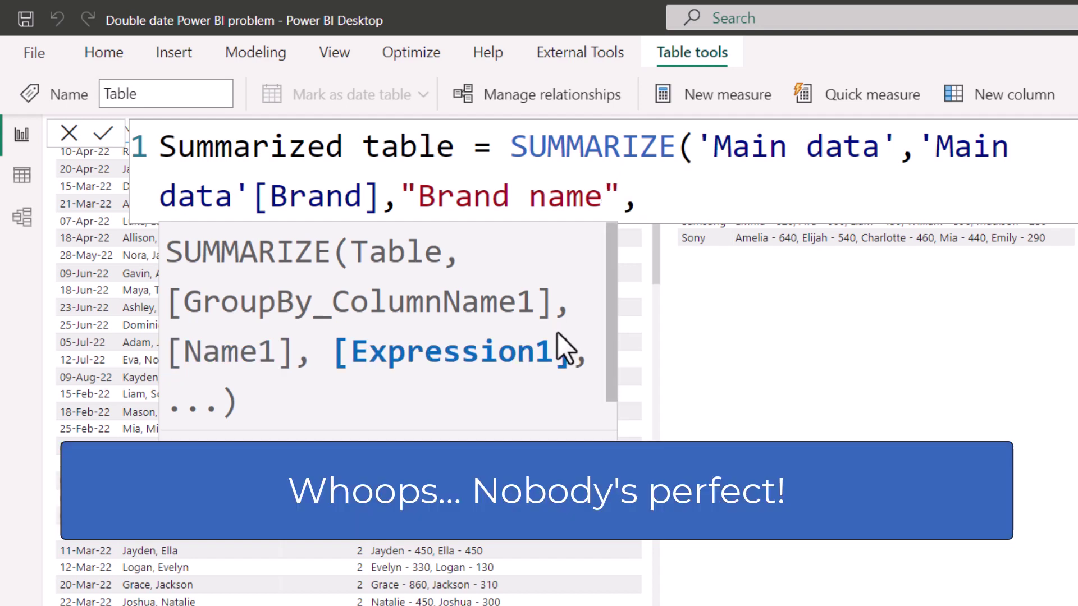
{"action": "type", "text": "total"}
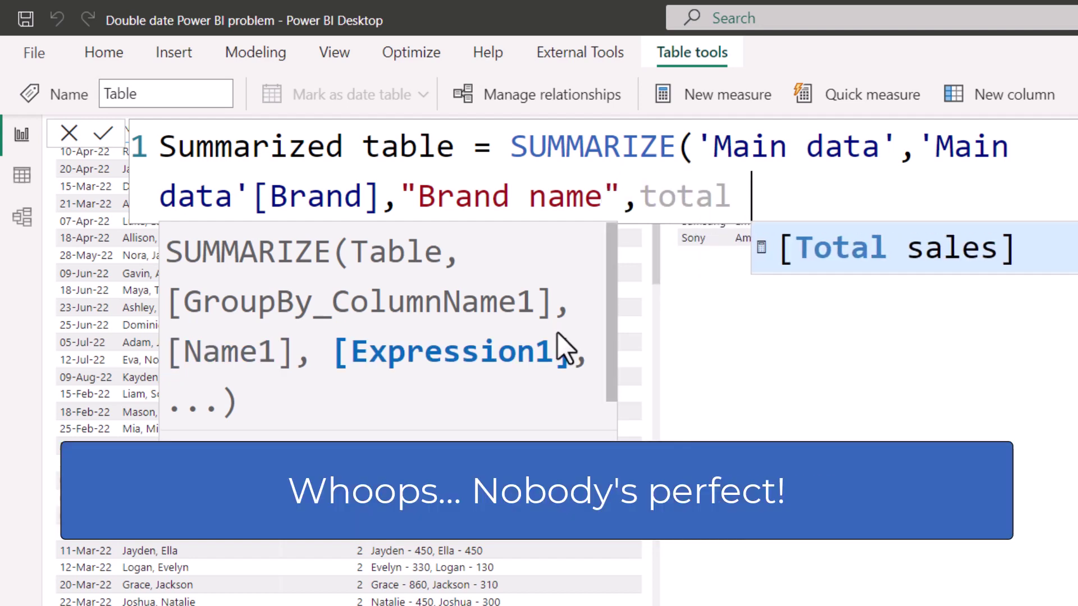
{"action": "key", "text": "Tab"}
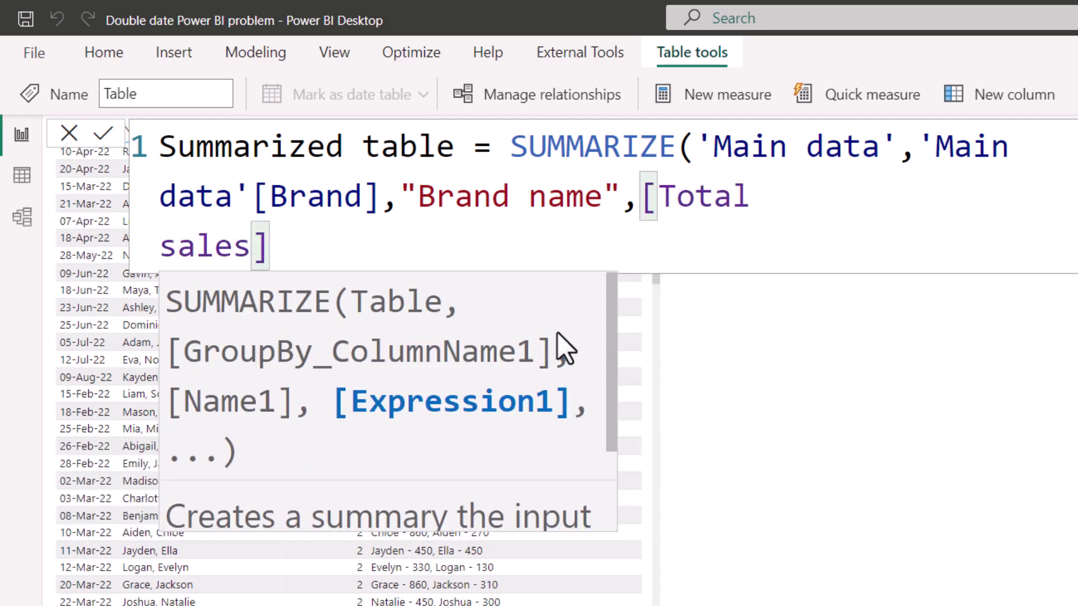
{"action": "type", "text": ")"}
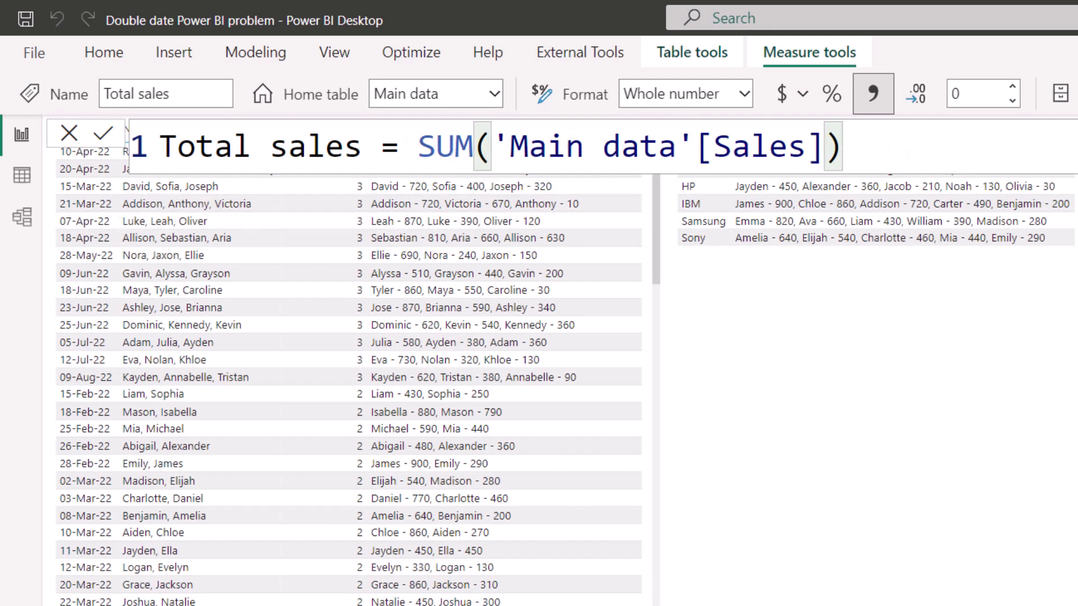
{"action": "left_click", "coordinate": [21, 179]}
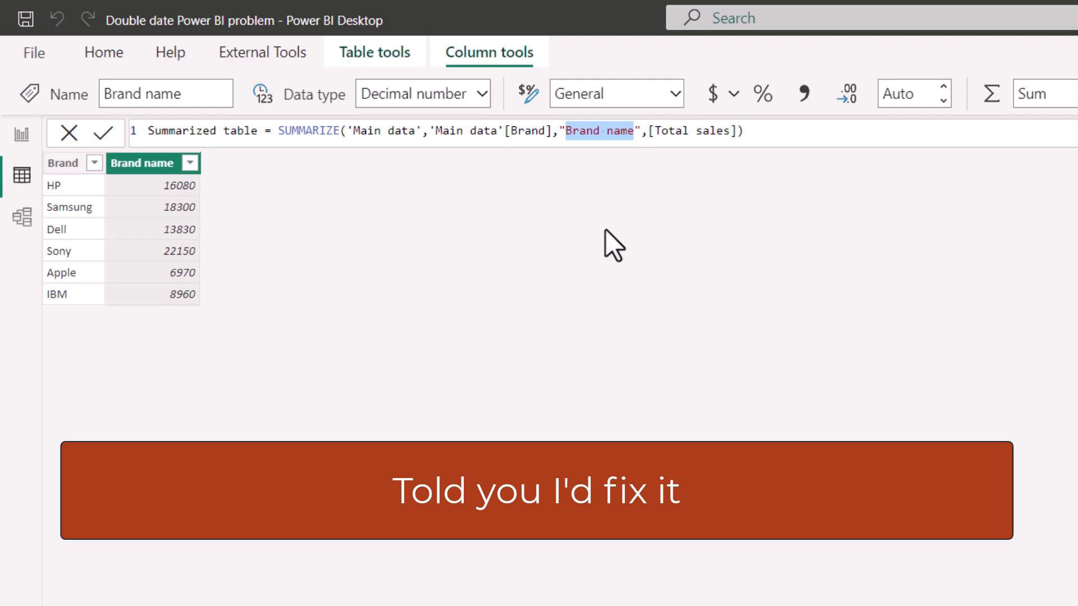
Rename the "Brand name" column to "Sales" and select the SUMMARIZE expression for copying.
{"action": "type", "text": "Sales"}
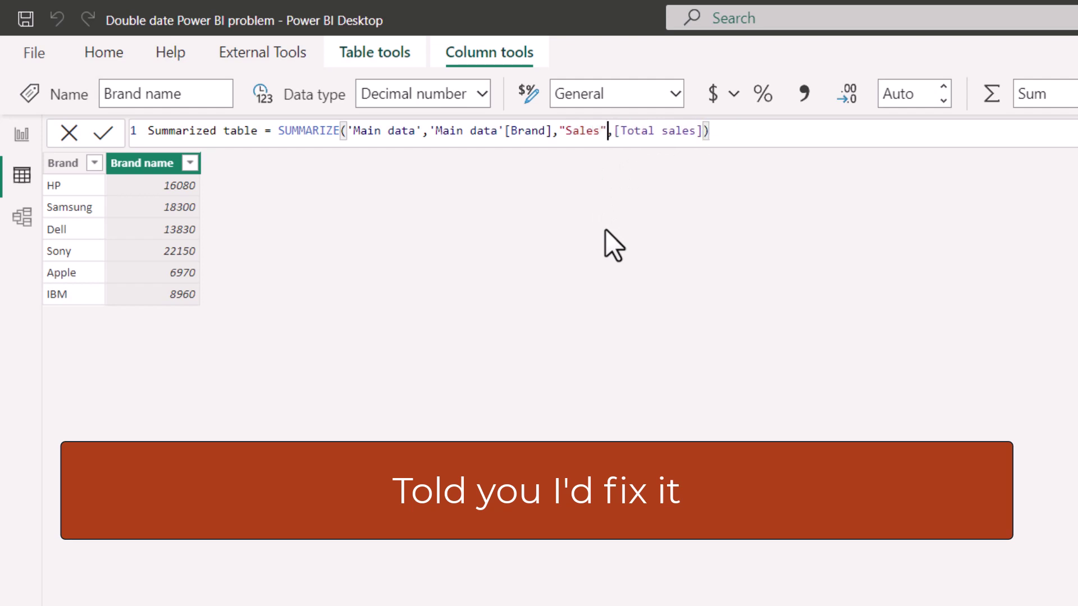
{"action": "key", "text": "Return"}
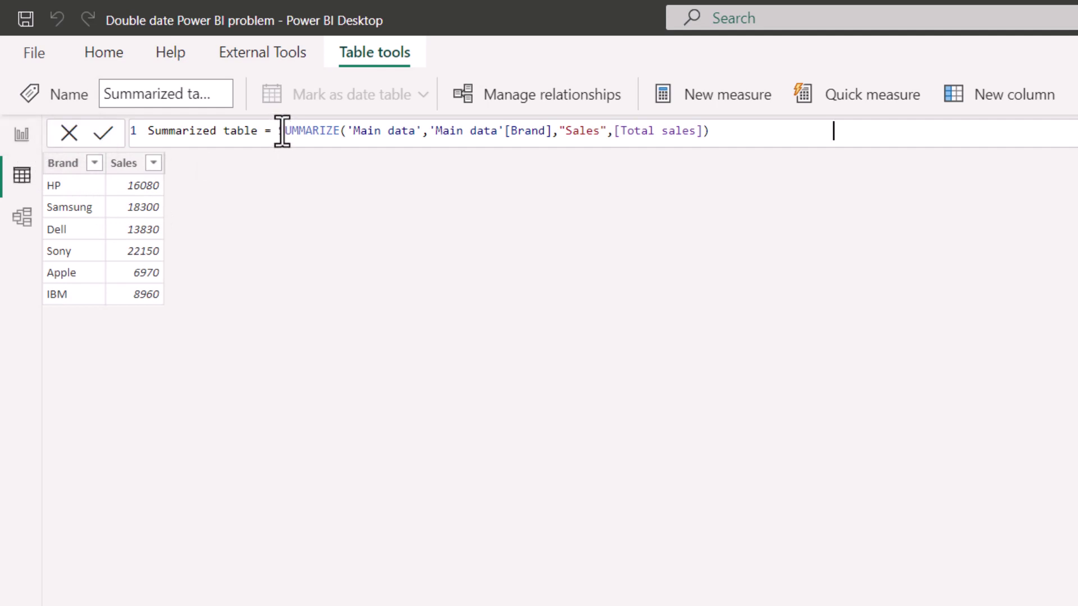
{"action": "left_click_drag", "start_coordinate": [279, 130], "coordinate": [505, 131]}
{"action": "left_click_drag", "start_coordinate": [627, 135], "coordinate": [724, 137]}
{"action": "key", "text": "ctrl+c"}
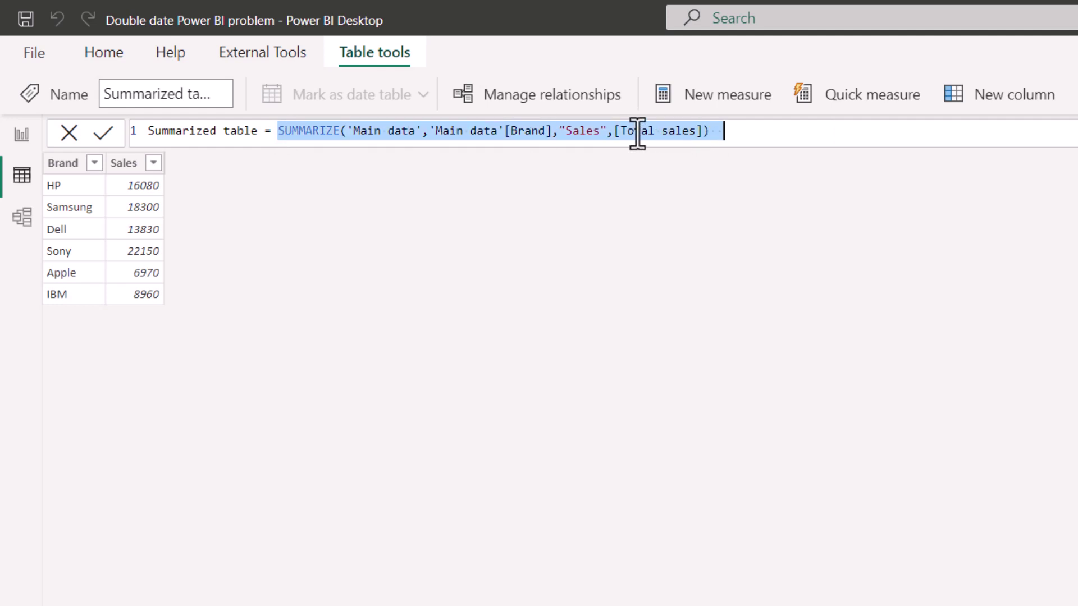
Start a new measure 'Brand and sales top 3' using CONCATENATEX.
{"action": "left_click", "coordinate": [22, 134]}
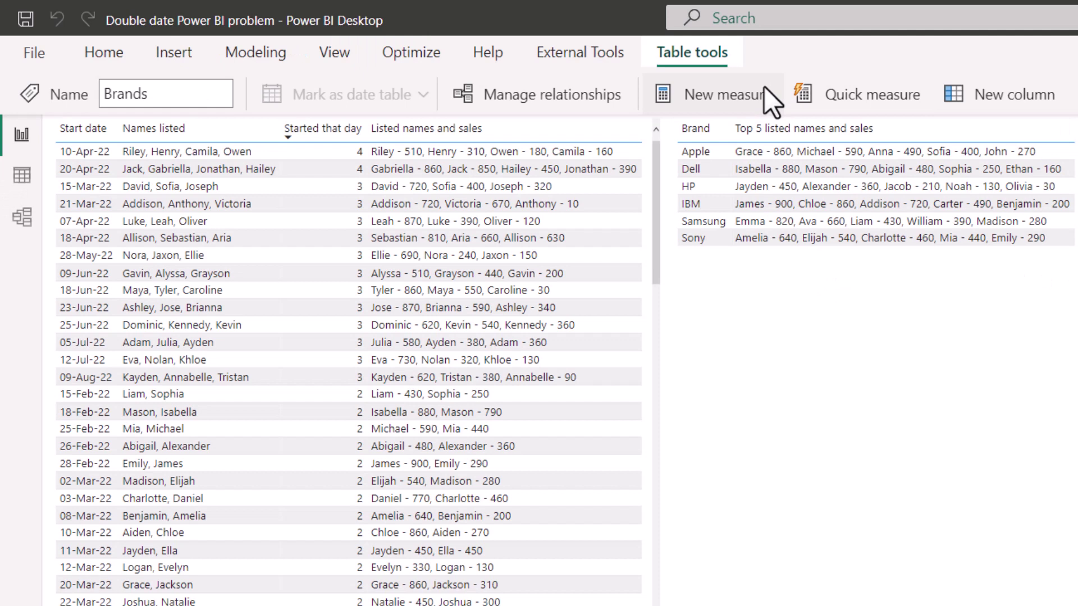
{"action": "left_click", "coordinate": [758, 89]}
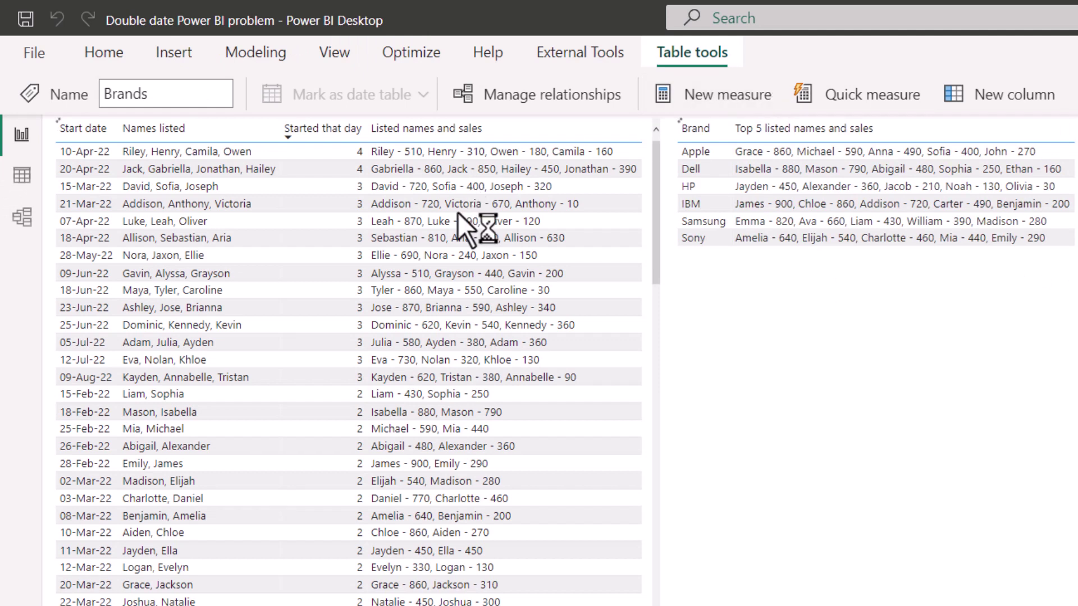
{"action": "type", "text": "Brand and"}
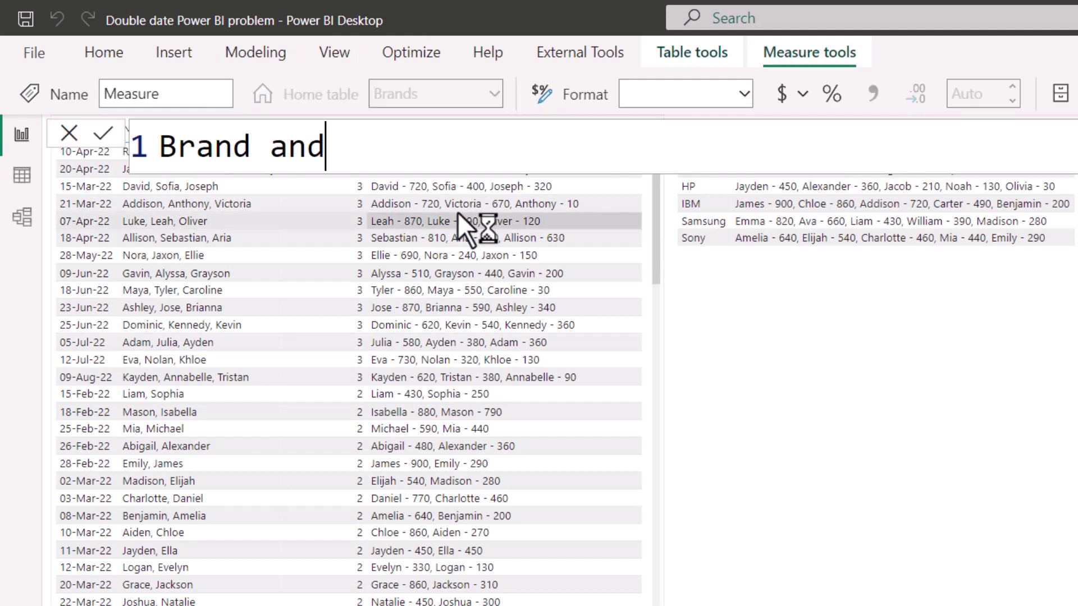
{"action": "type", "text": " sales top 3="}
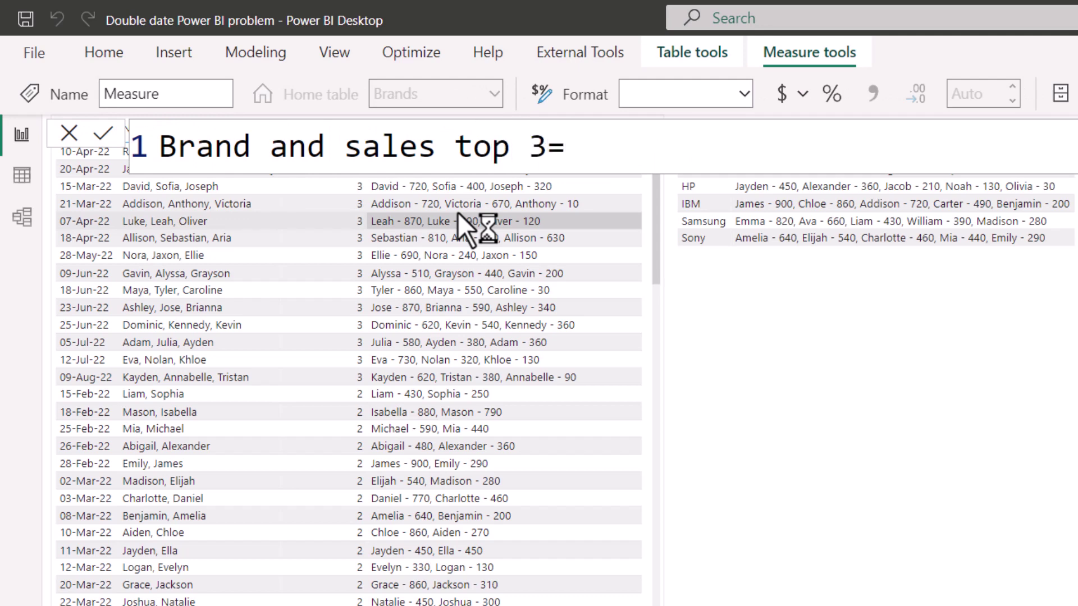
{"action": "type", "text": "con"}
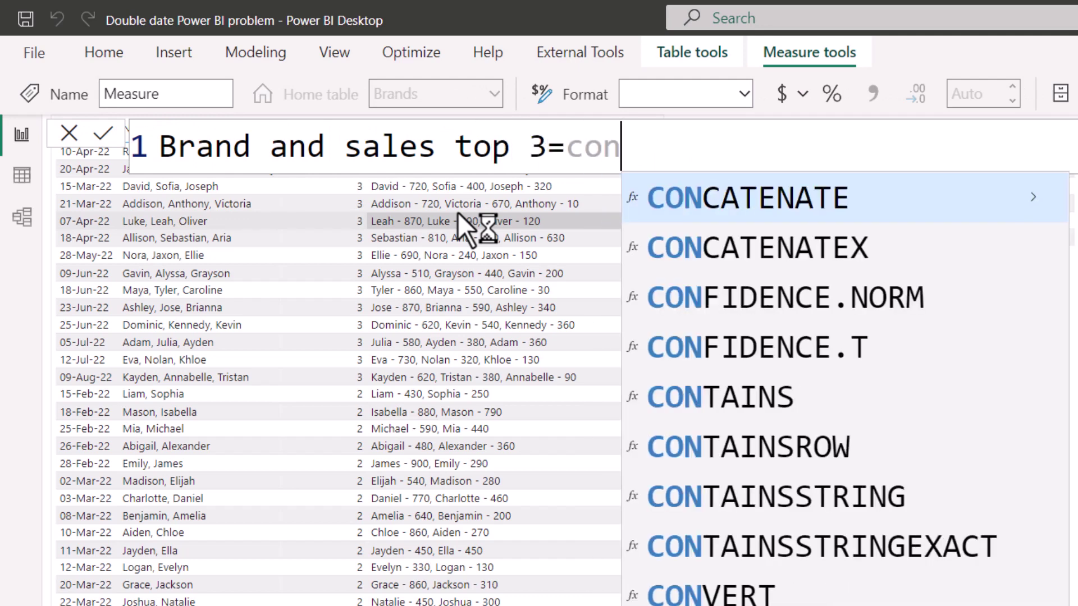
{"action": "key", "text": "Down"}
{"action": "key", "text": "Tab"}
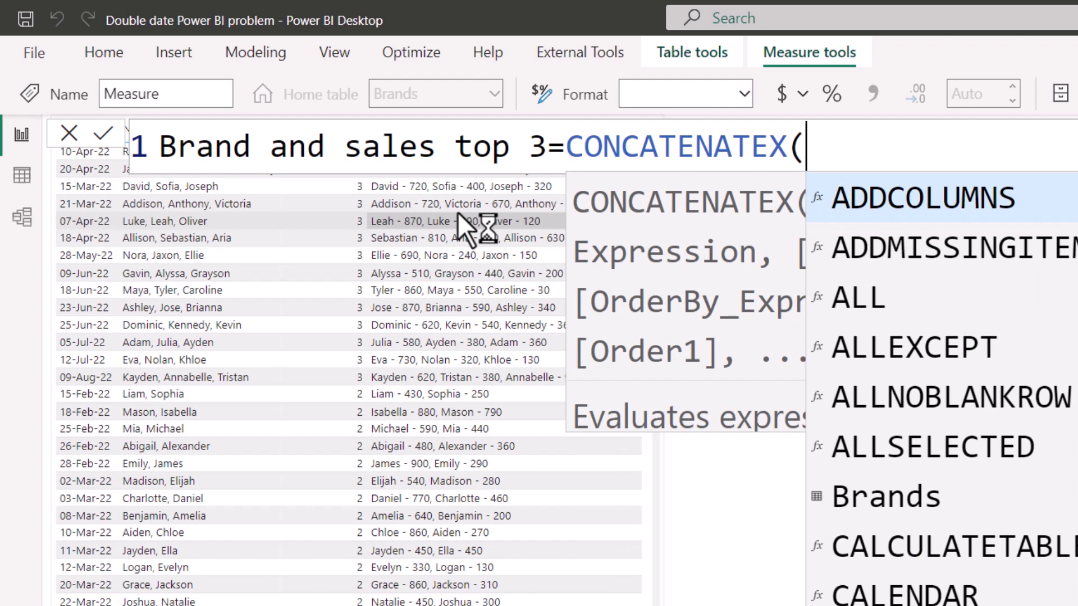
Use TOPN(3, …) over the pasted SUMMARIZE expression as the table argument.
{"action": "type", "text": "topn"}
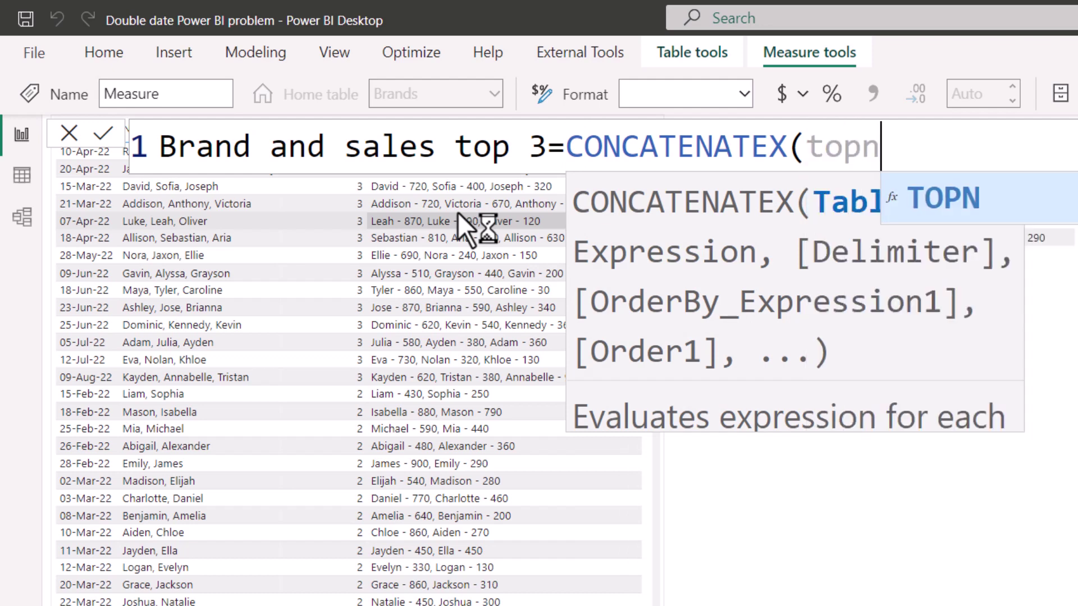
{"action": "key", "text": "Tab"}
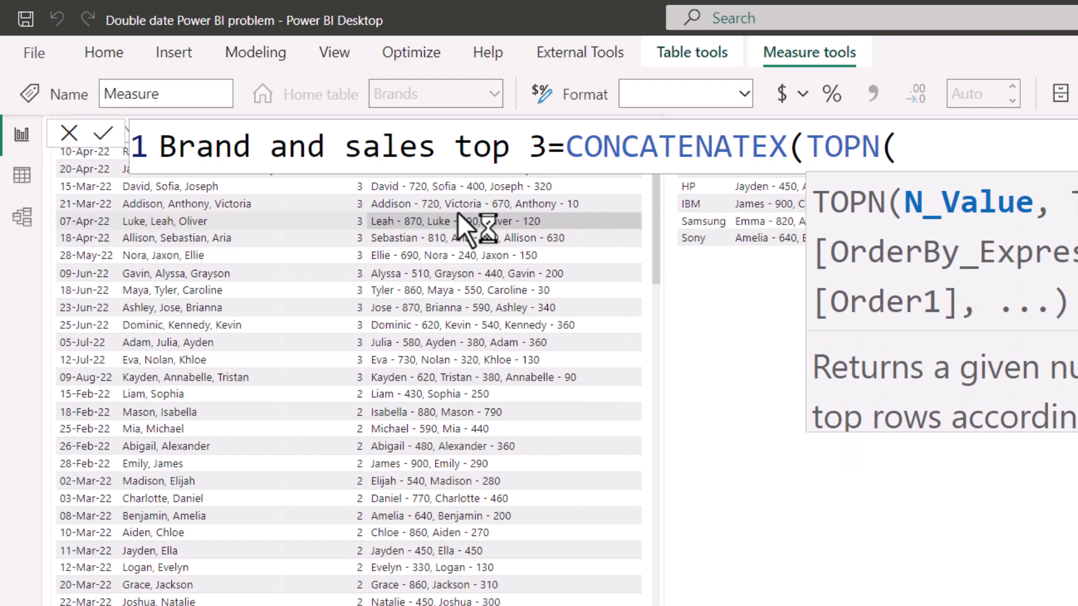
{"action": "type", "text": "3,"}
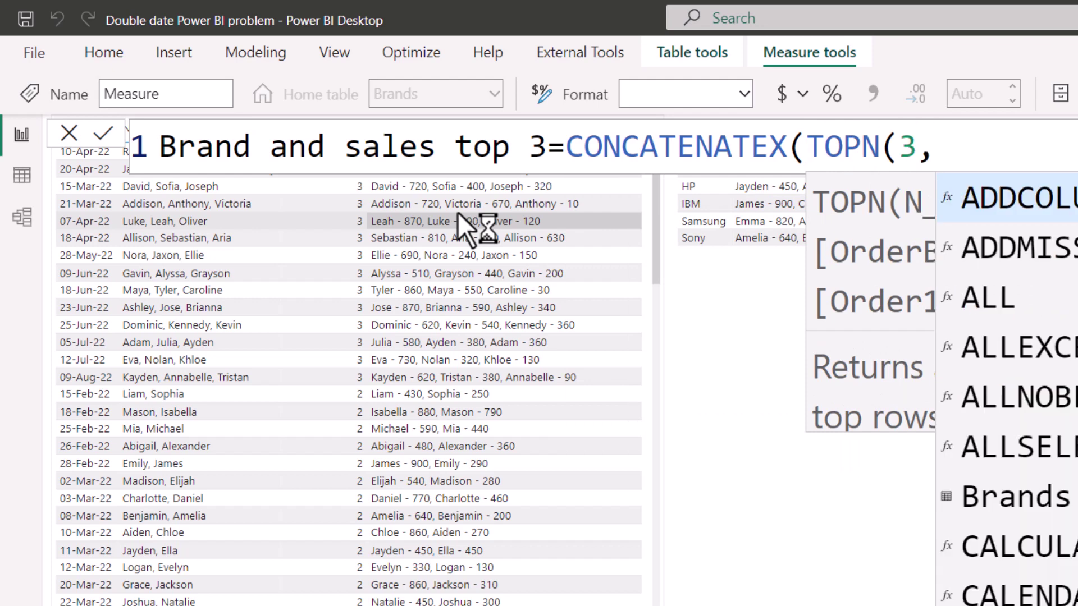
{"action": "key", "text": "ctrl+v"}
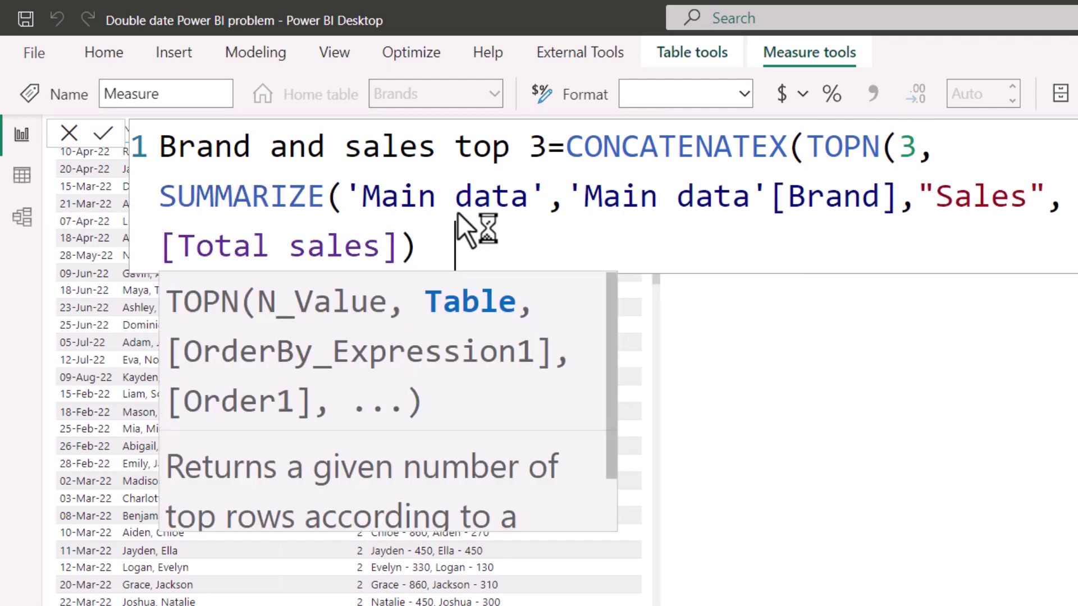
{"action": "key", "text": "shift+Left"}
{"action": "key", "text": "shift+Left"}
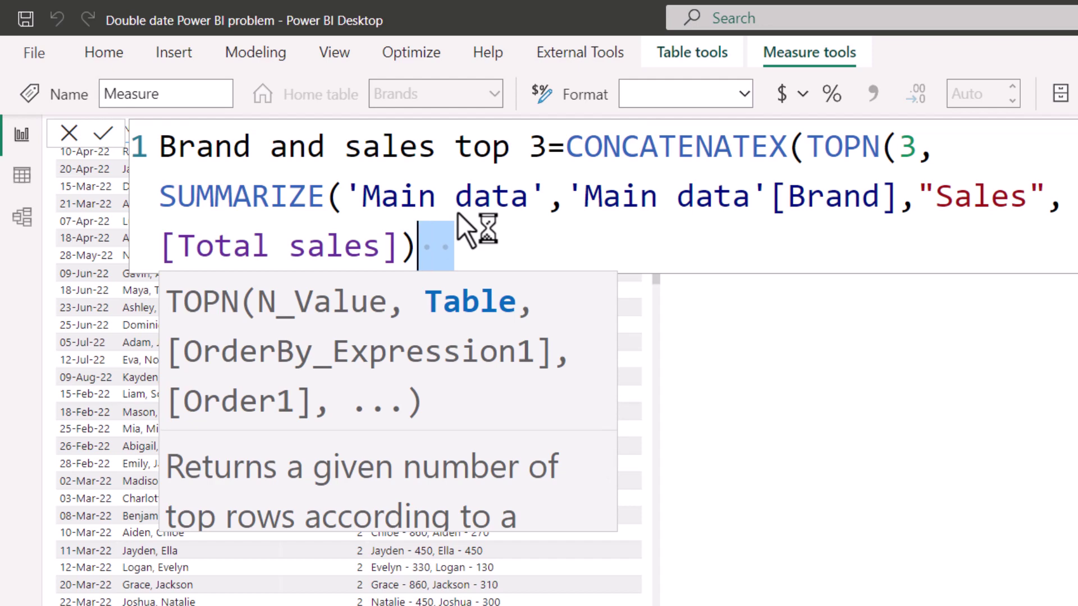
Join 'Main data'[Brand] & " - " & [Sales] with ", " delimiter, ordered by [Sales] DESC.
{"action": "type", "text": "),br"}
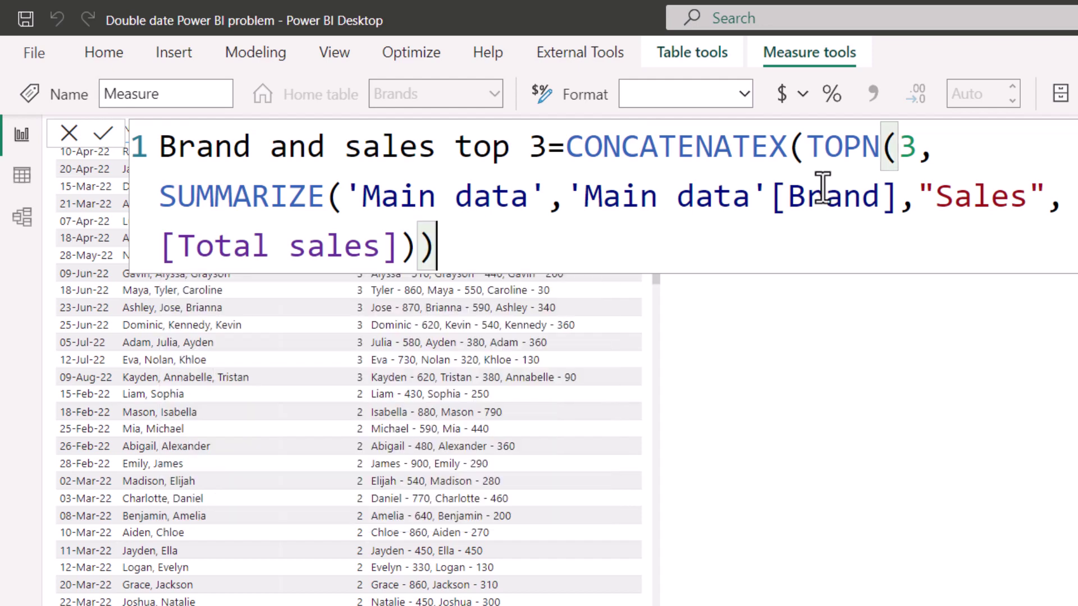
{"action": "type", "text": "and"}
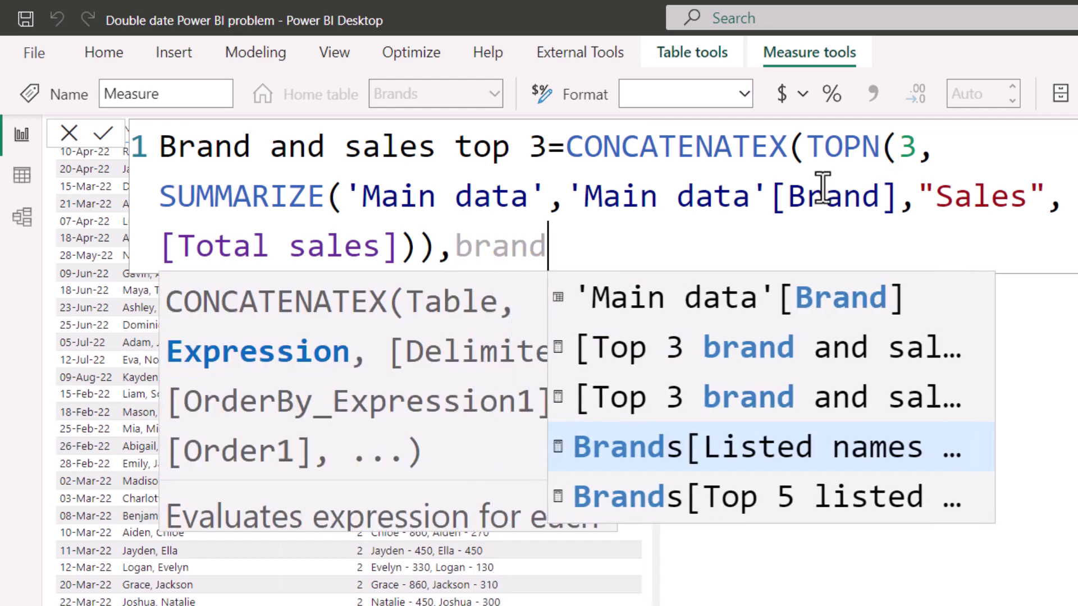
{"action": "key", "text": "Up"}
{"action": "key", "text": "Up"}
{"action": "key", "text": "Up"}
{"action": "key", "text": "Tab"}
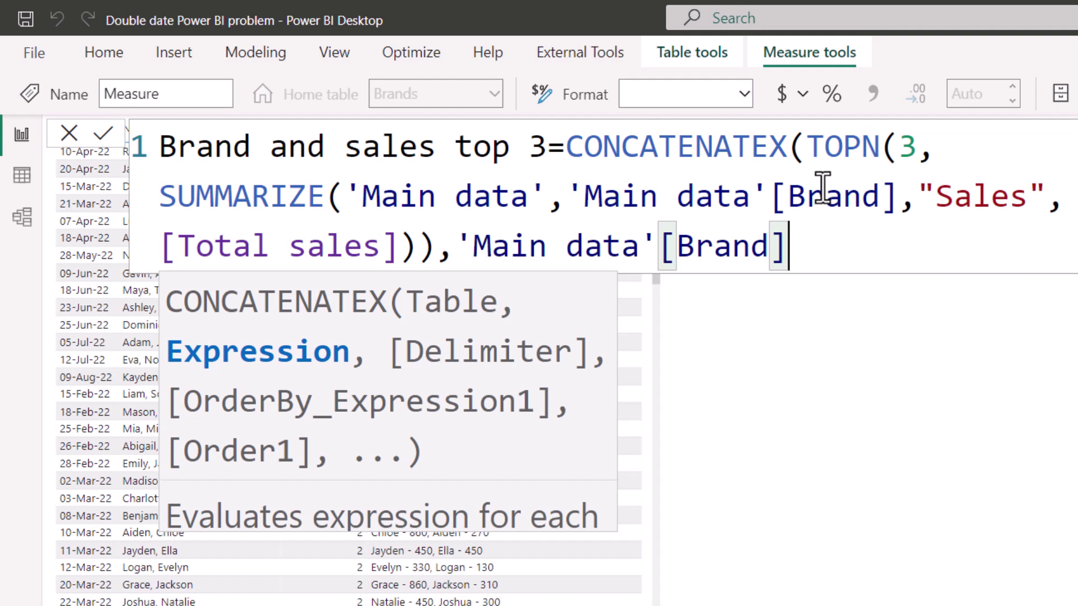
{"action": "type", "text": "&\""}
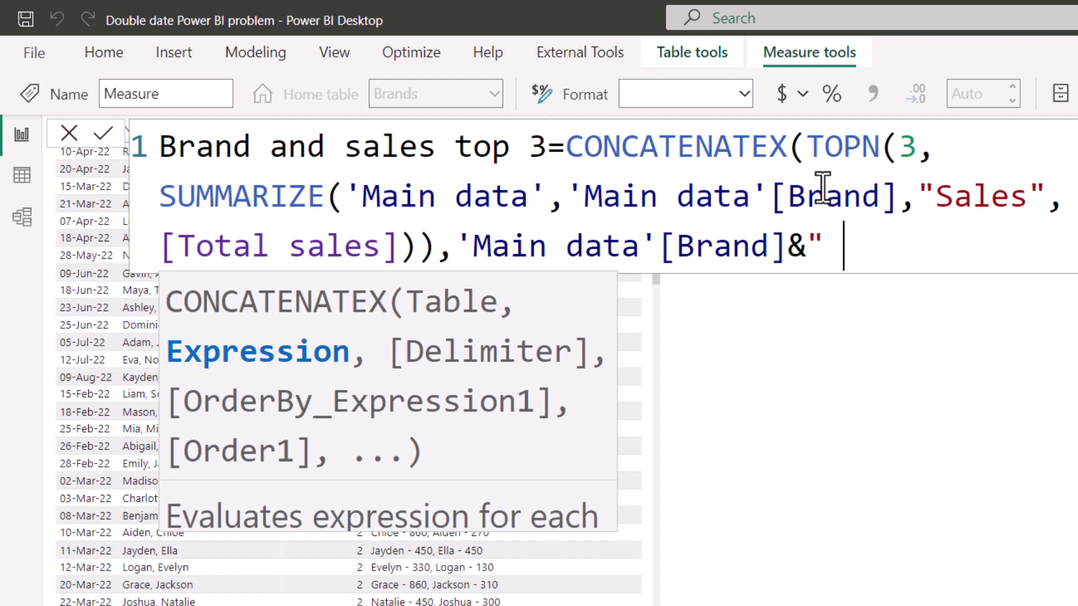
{"action": "type", "text": " - \"&sales"}
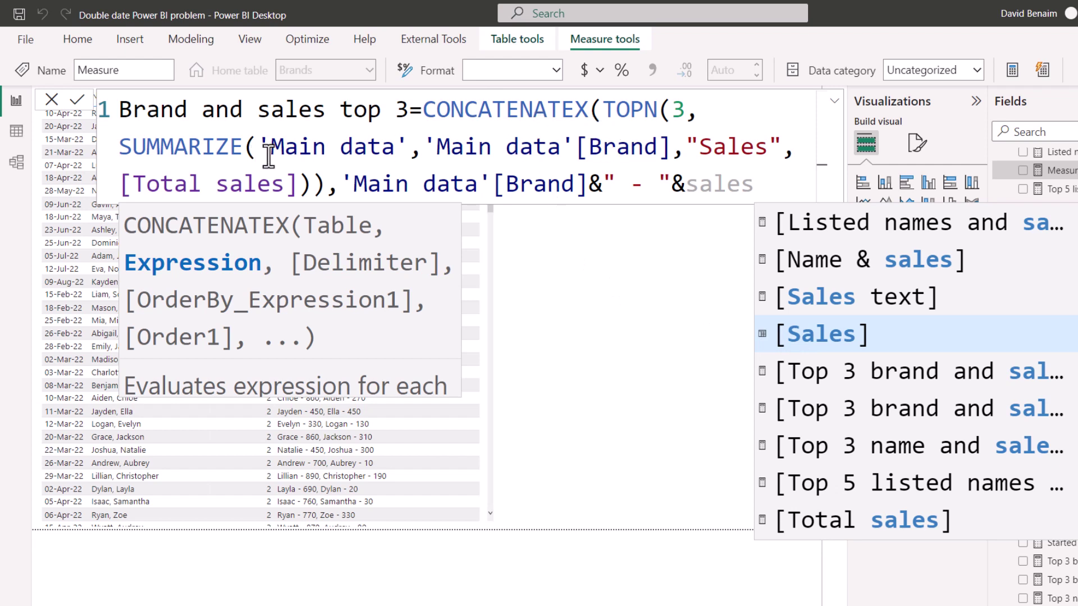
{"action": "key", "text": "Tab"}
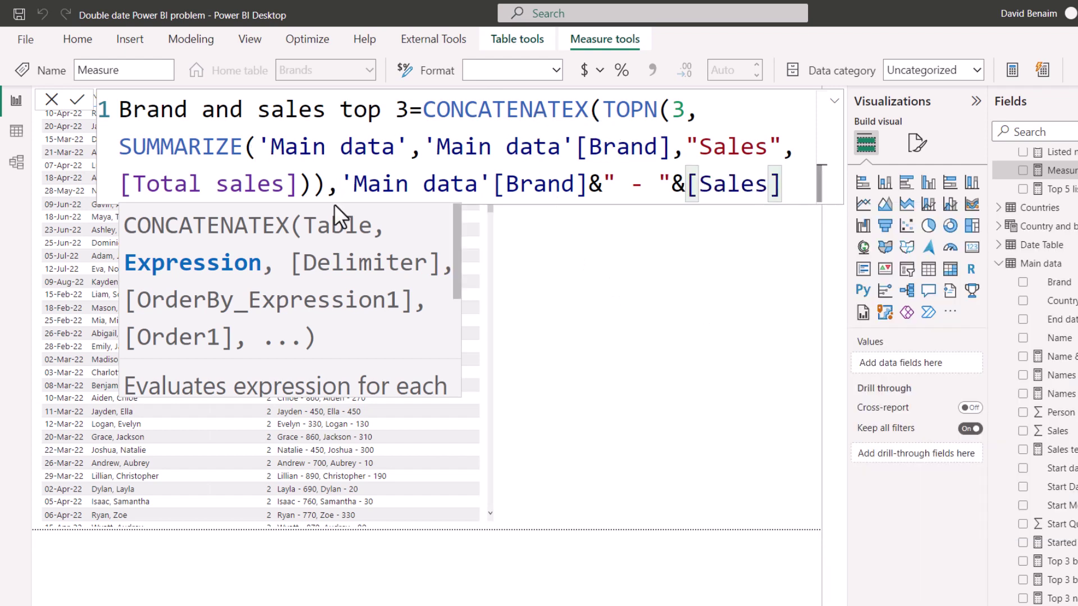
{"action": "type", "text": ","}
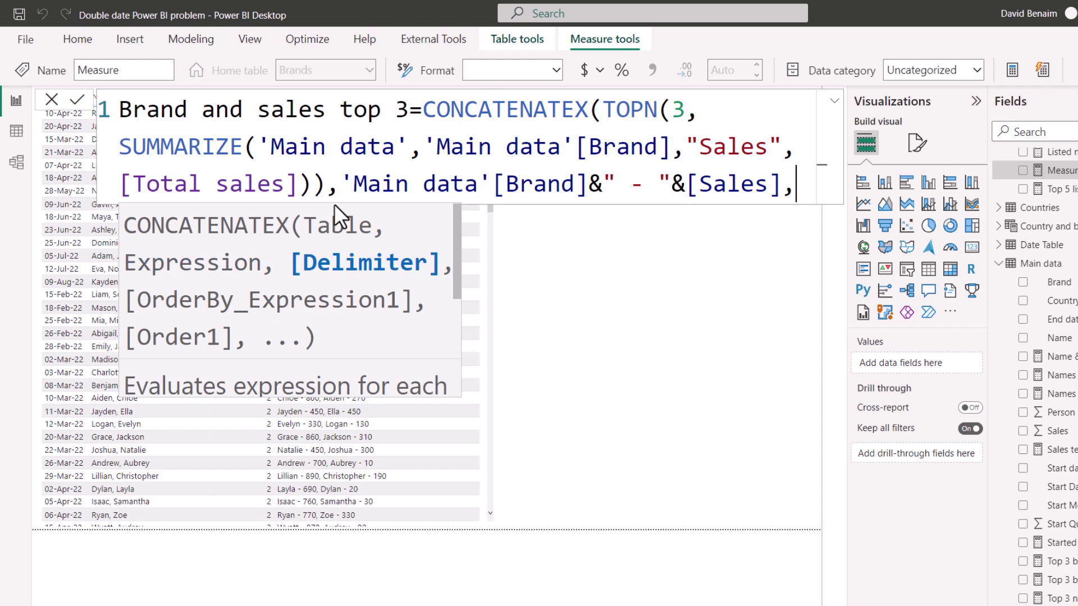
{"action": "type", "text": "\", \","}
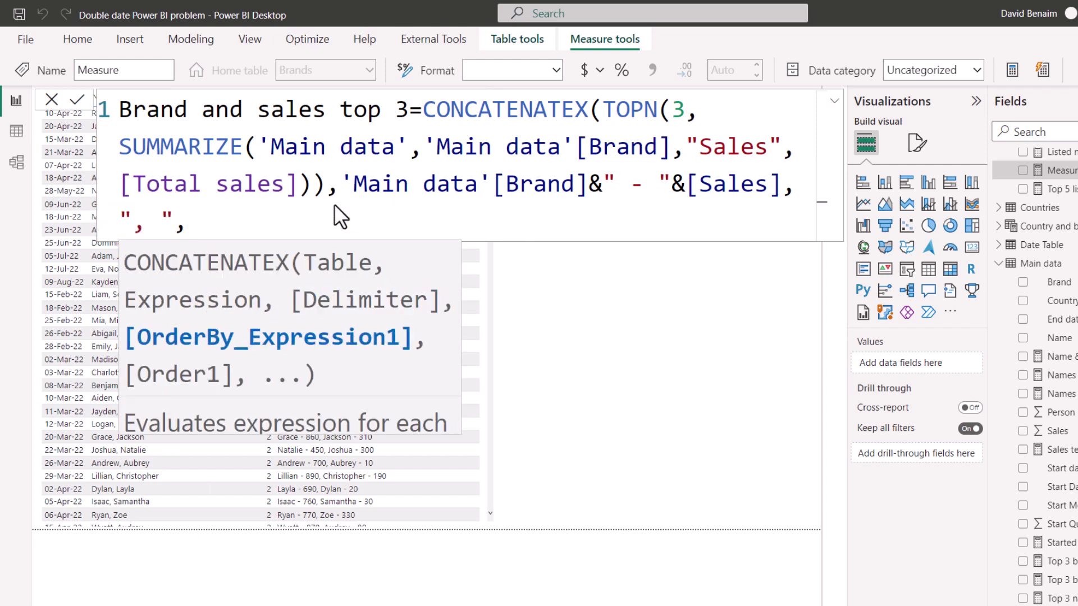
{"action": "type", "text": "sales"}
{"action": "key", "text": "Tab"}
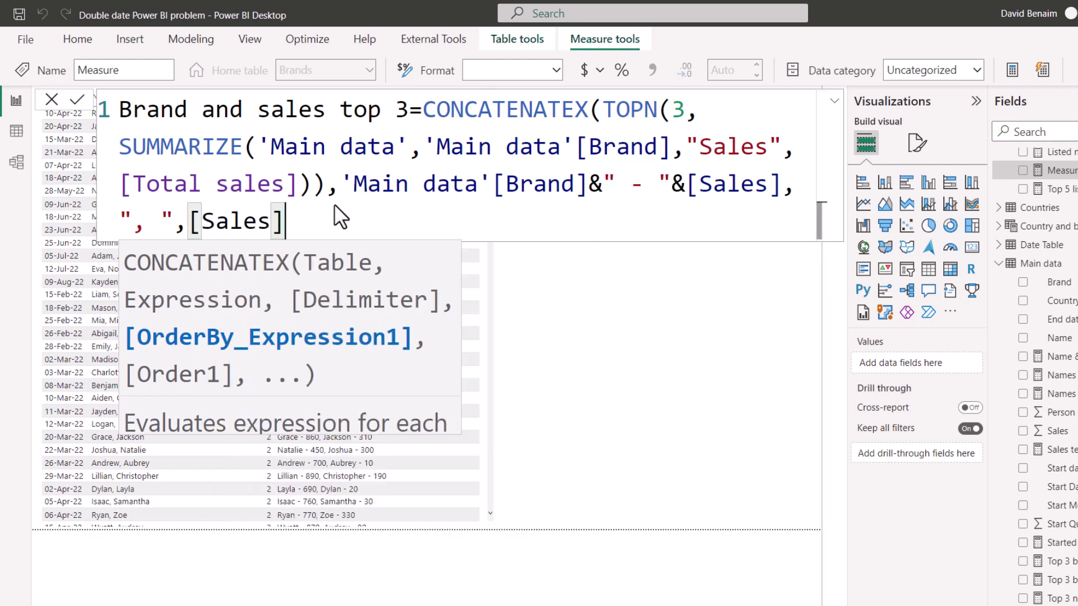
{"action": "type", "text": ","}
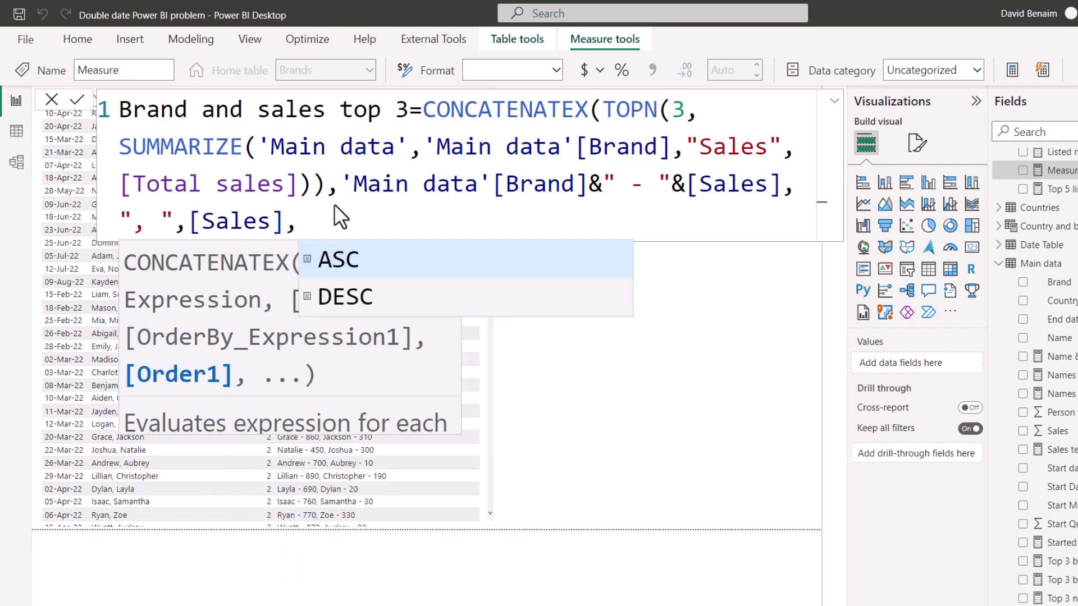
{"action": "type", "text": "DESC)"}
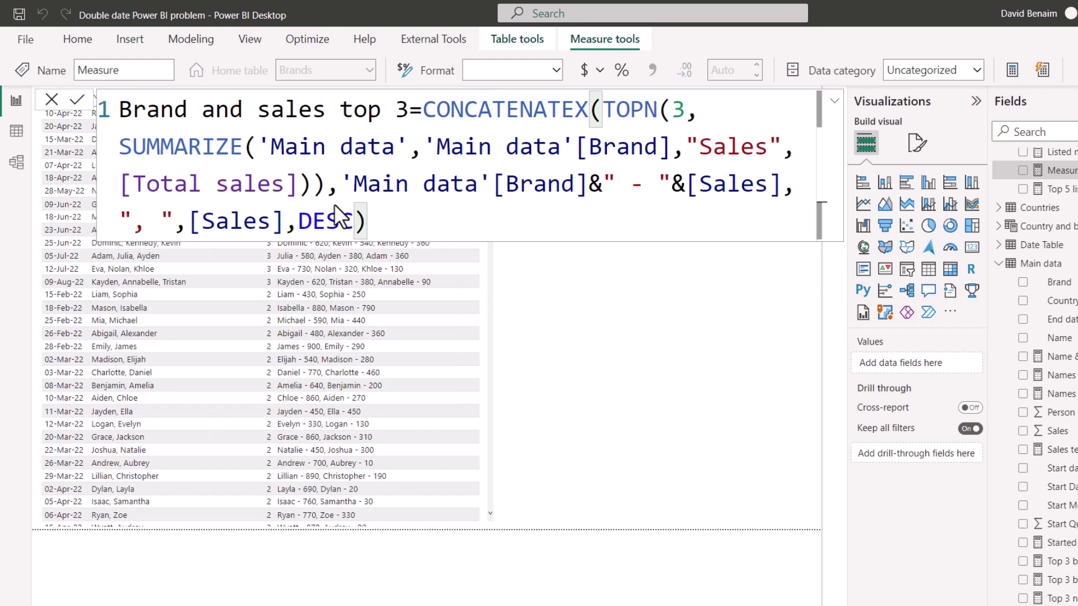
Commit the measure, add it to the Start date table, and resize the table to fit.
{"action": "left_click", "coordinate": [531, 189]}
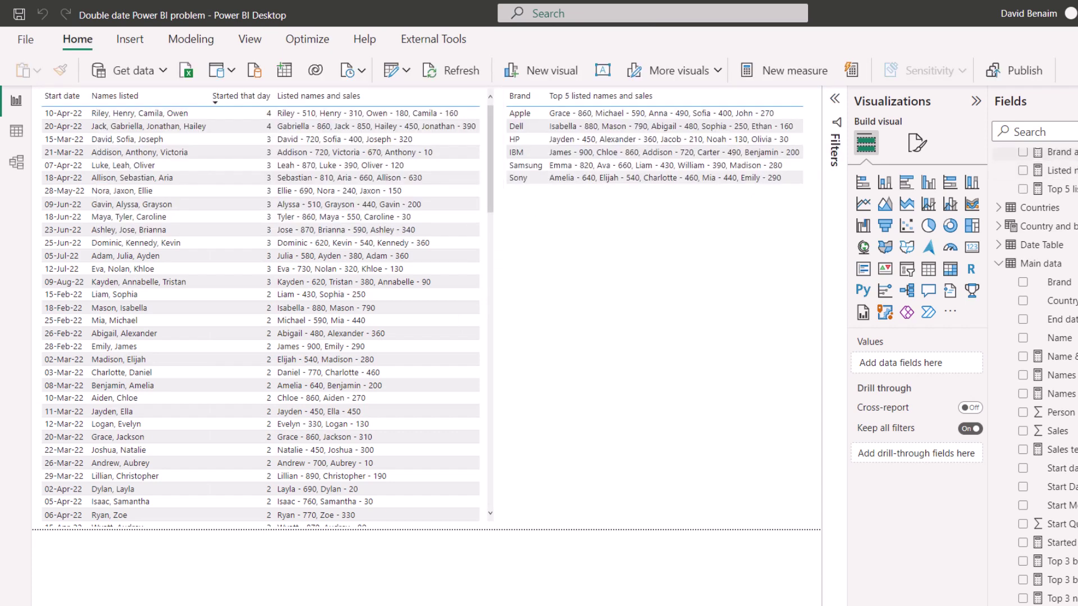
{"action": "left_click_drag", "start_coordinate": [1060, 165], "coordinate": [393, 231]}
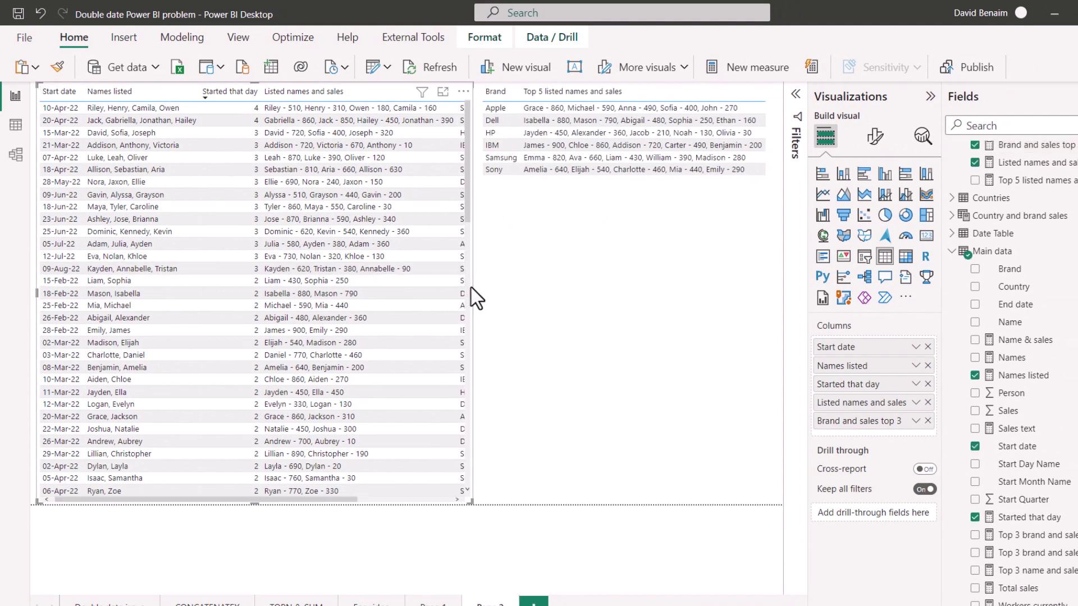
{"action": "left_click_drag", "start_coordinate": [473, 292], "coordinate": [645, 298]}
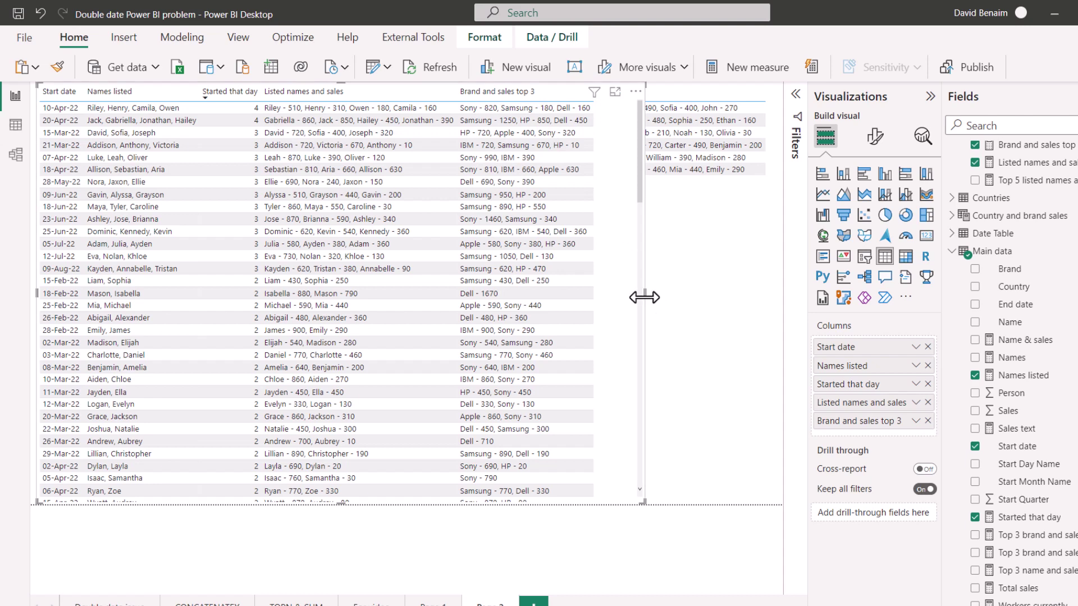
{"action": "left_click_drag", "start_coordinate": [645, 293], "coordinate": [610, 303]}
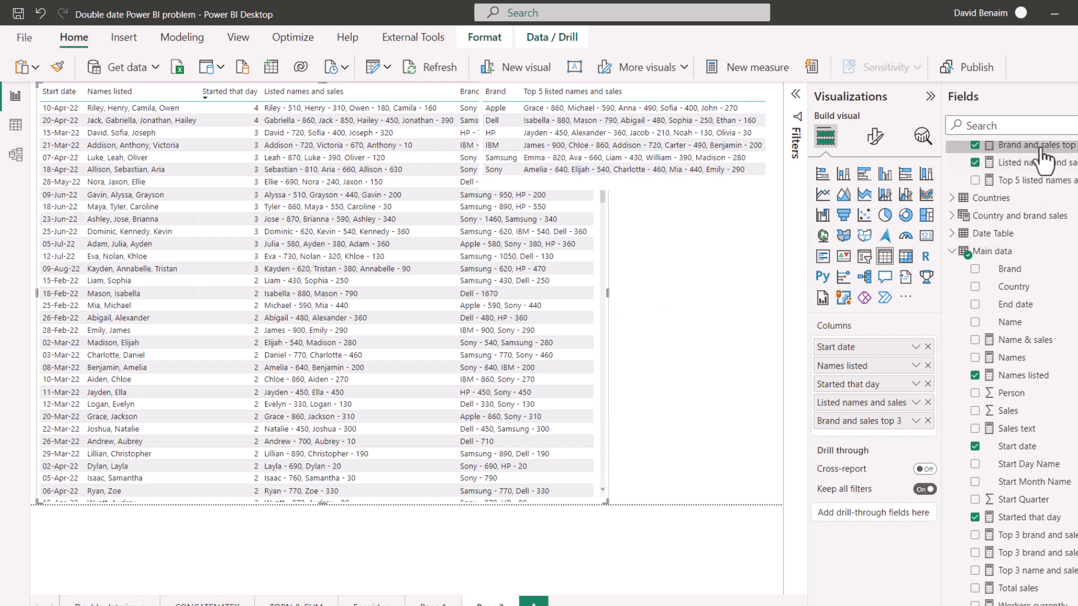
Create a table of Brand and sales top 3 by Start Day Name and widen it.
{"action": "left_click_drag", "start_coordinate": [1035, 162], "coordinate": [713, 309]}
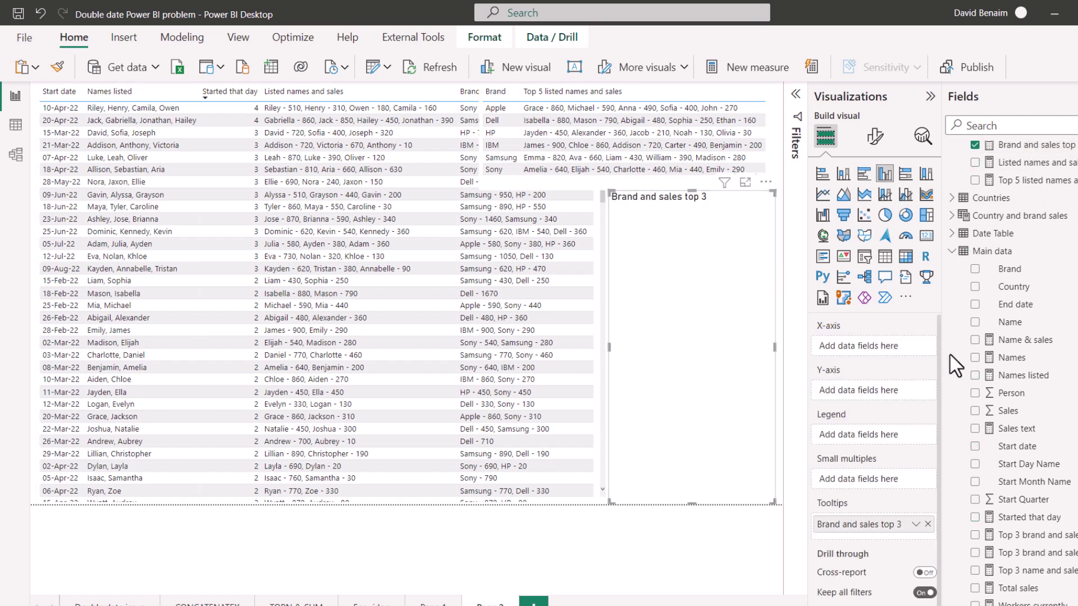
{"action": "left_click", "coordinate": [886, 257]}
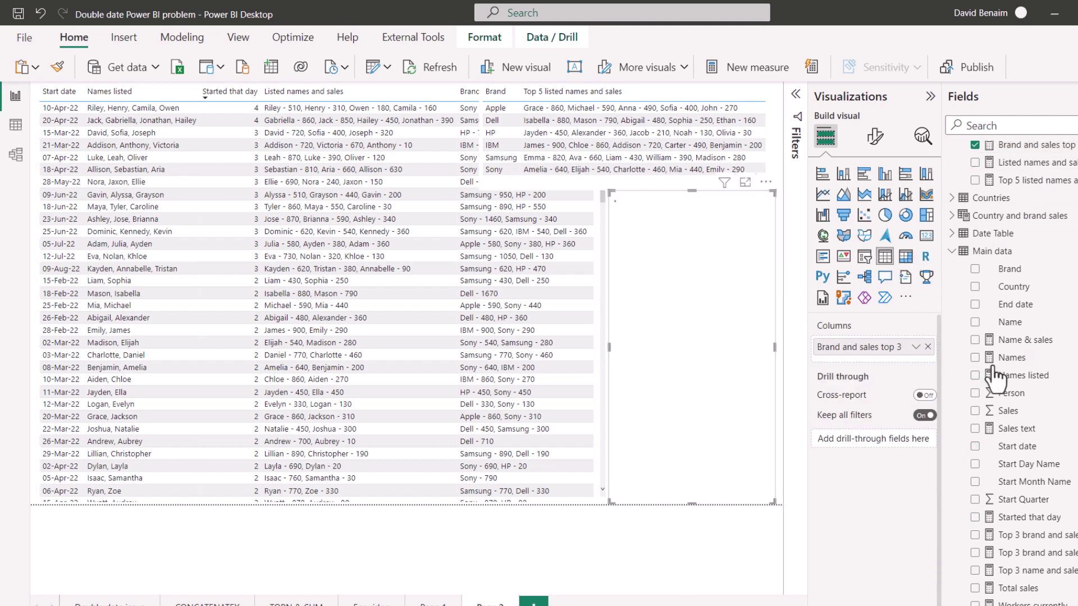
{"action": "left_click", "coordinate": [975, 465]}
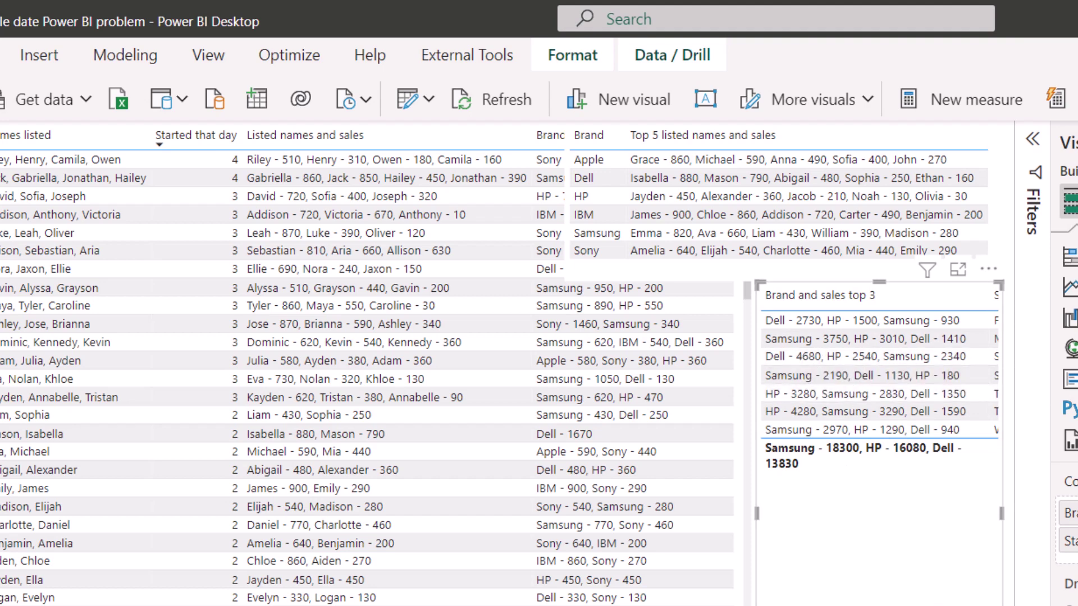
{"action": "left_click_drag", "start_coordinate": [757, 513], "coordinate": [681, 524]}
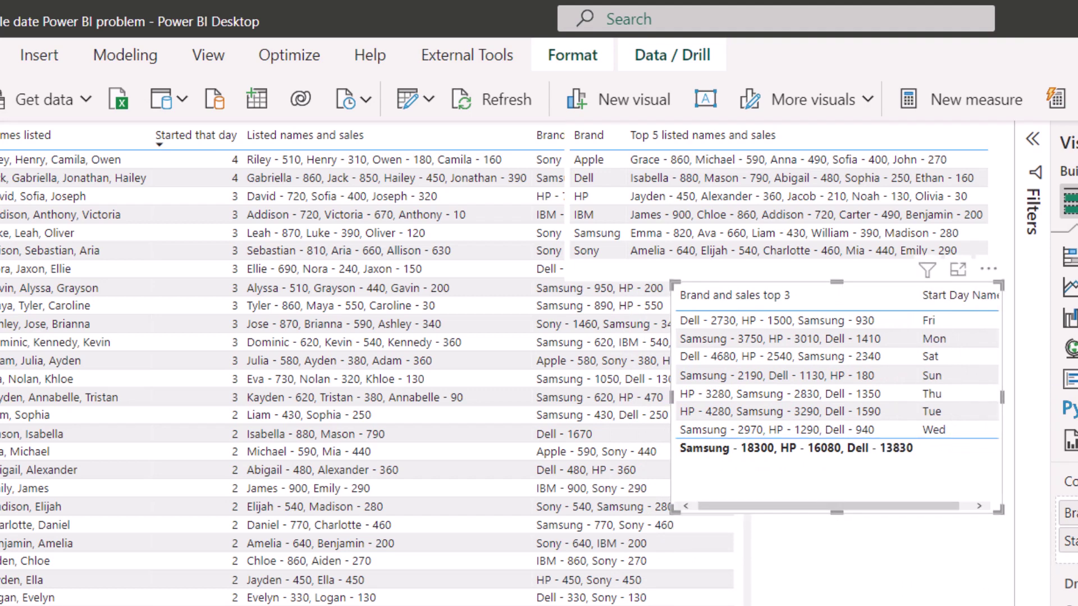
{"action": "left_click", "coordinate": [825, 605]}
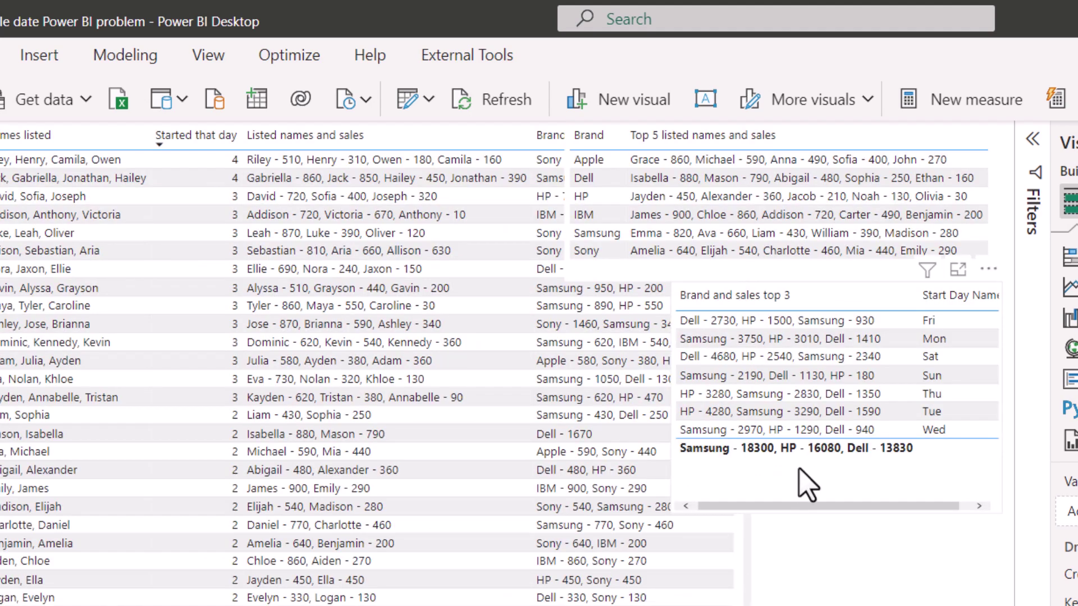
{"action": "left_click", "coordinate": [804, 476]}
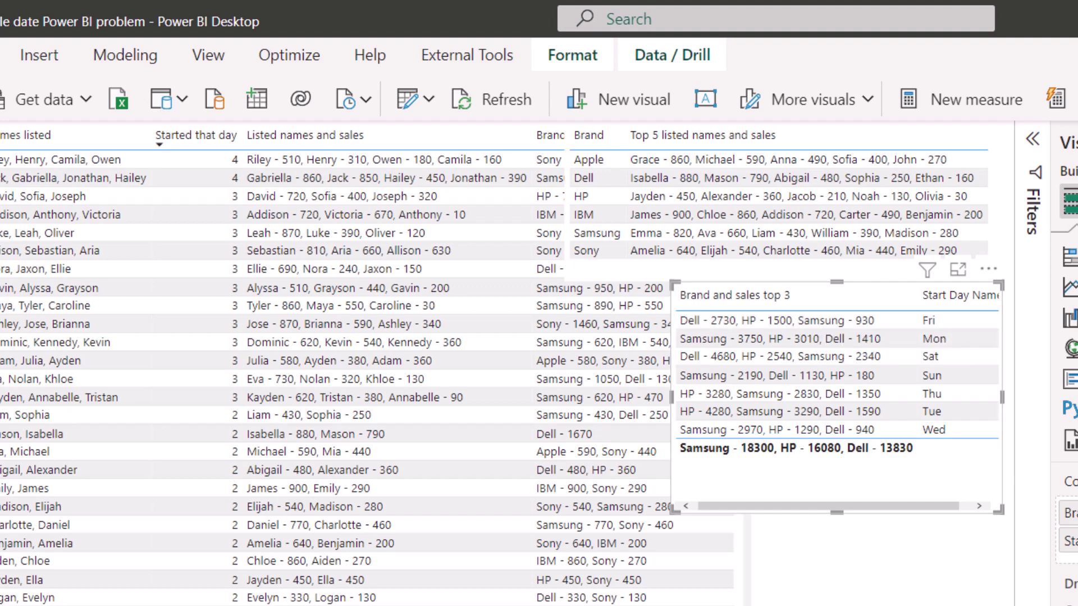
Wrap [Sales] as FORMAT([Sales],"#,##0") in the measure and commit it.
{"action": "left_click", "coordinate": [1075, 219]}
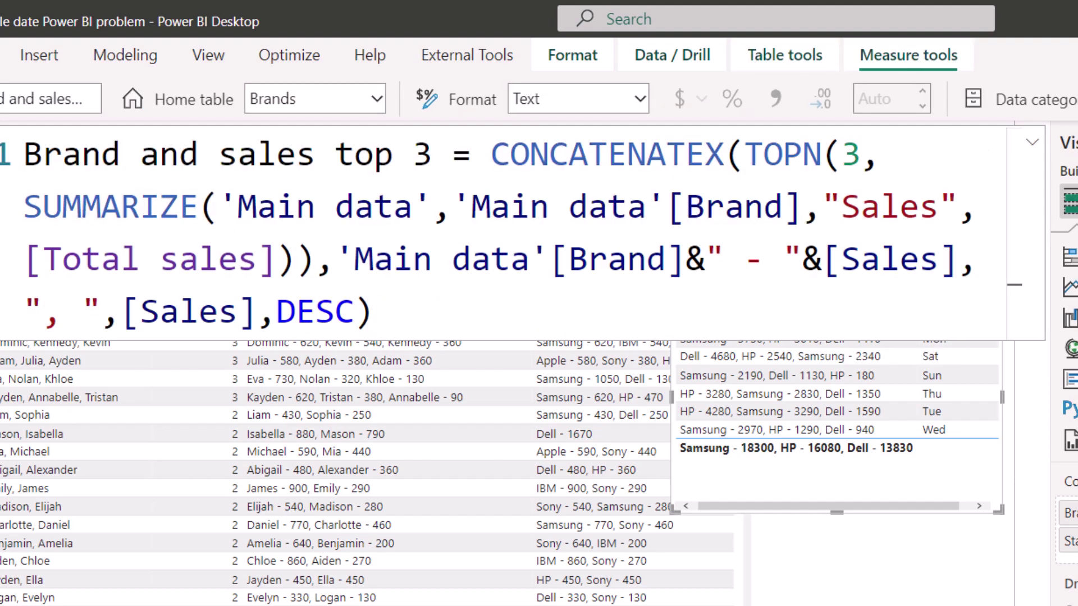
{"action": "left_click", "coordinate": [824, 260]}
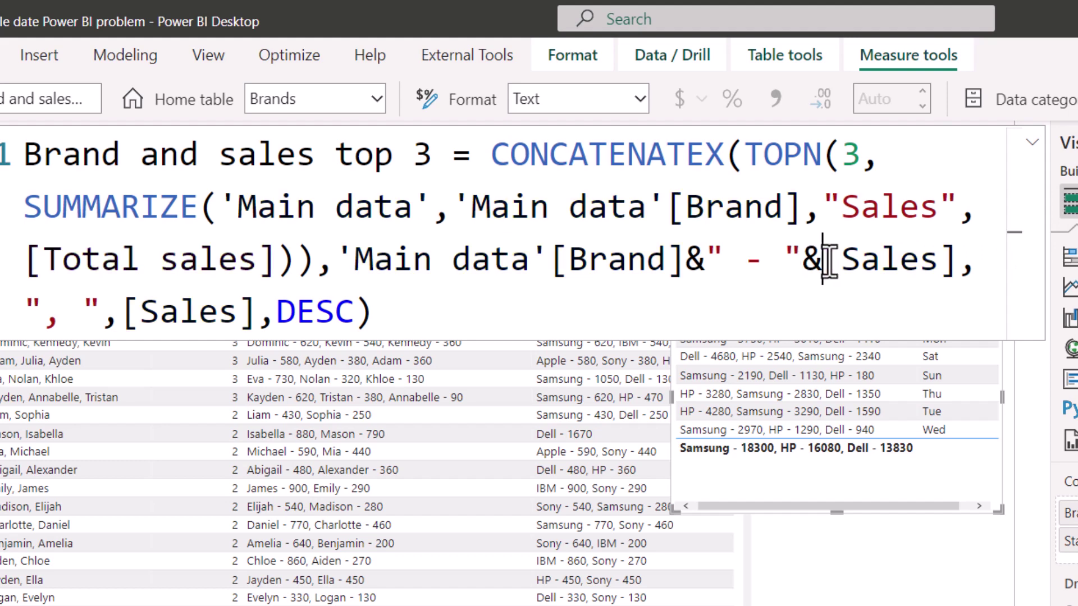
{"action": "type", "text": "form"}
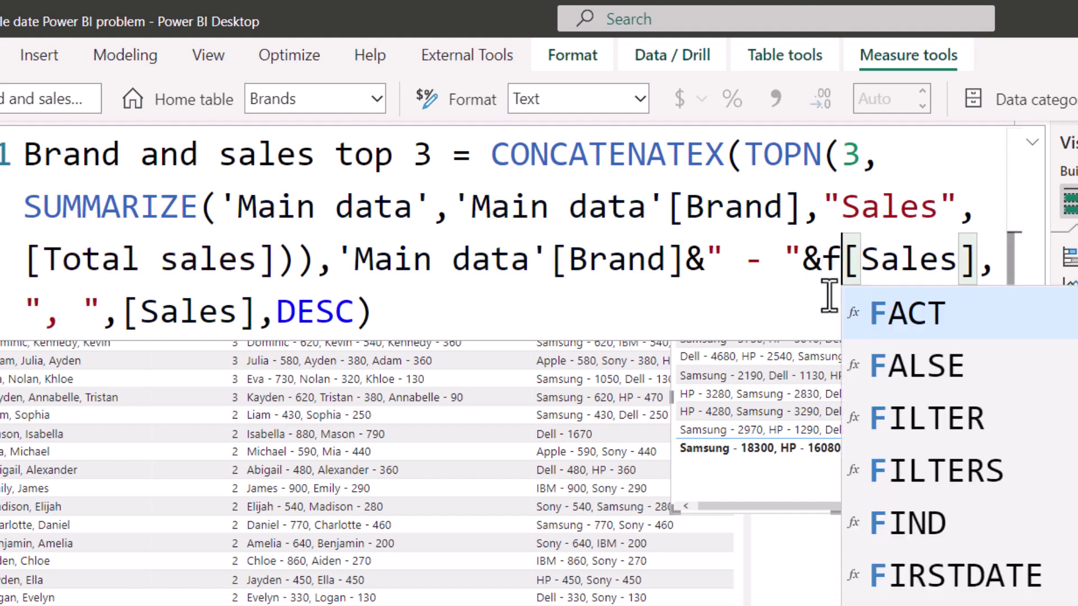
{"action": "key", "text": "Tab"}
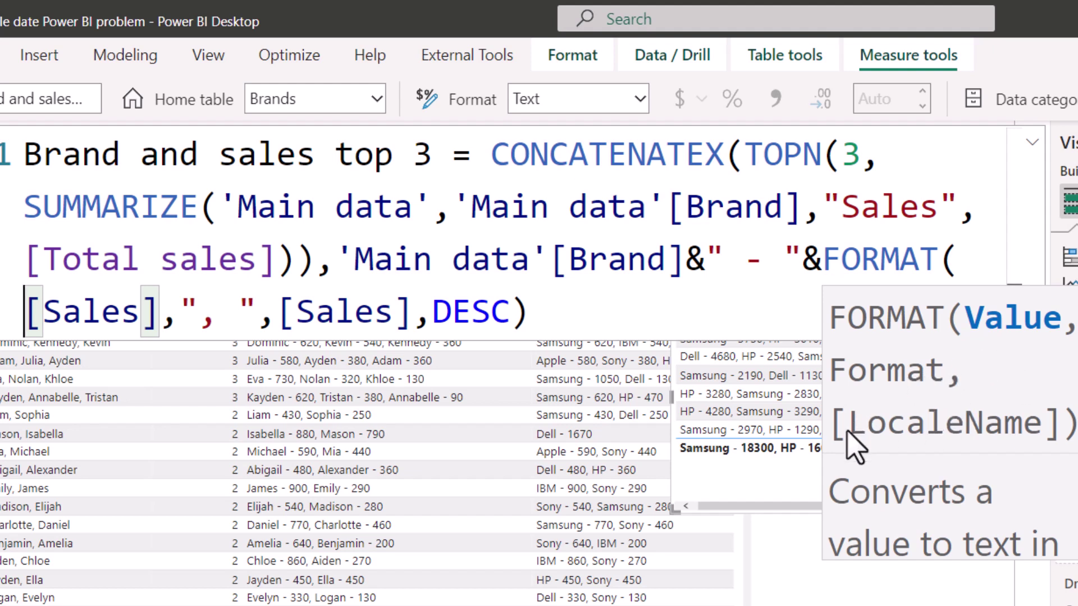
{"action": "left_click", "coordinate": [167, 308]}
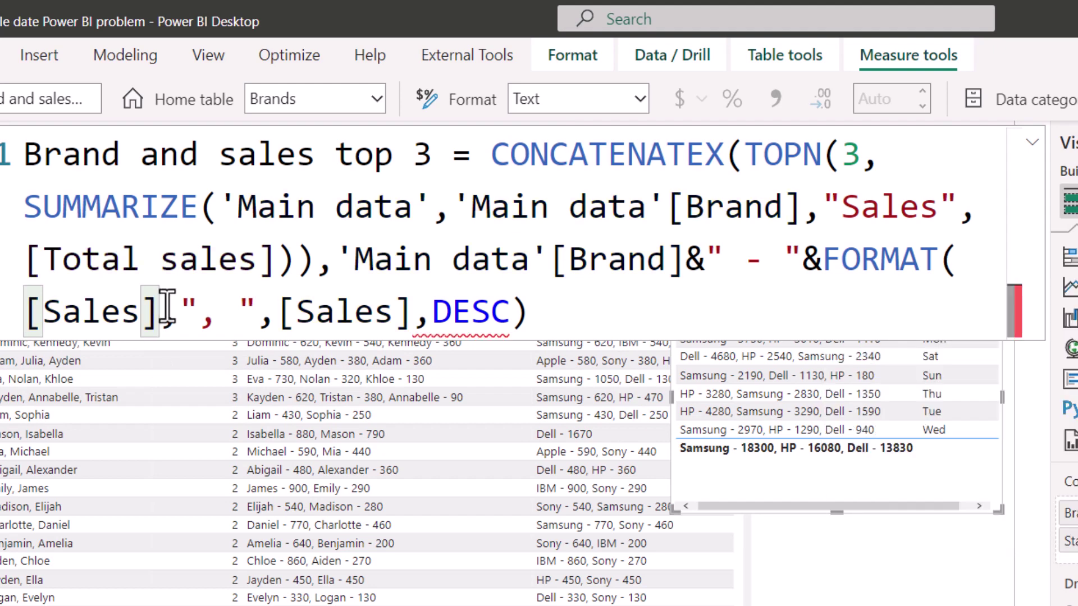
{"action": "type", "text": ","}
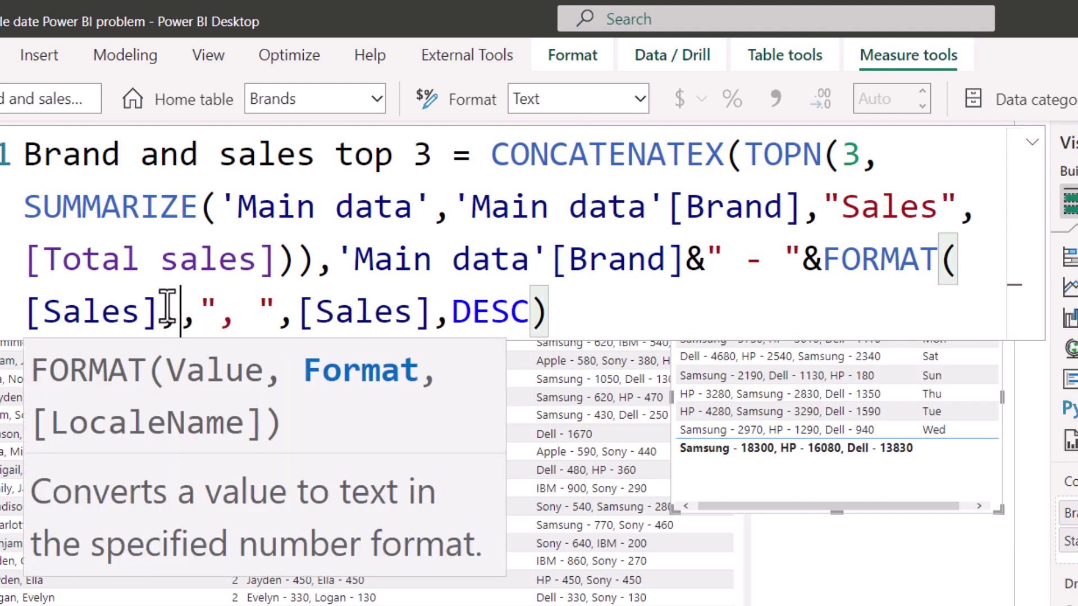
{"action": "type", "text": "\""}
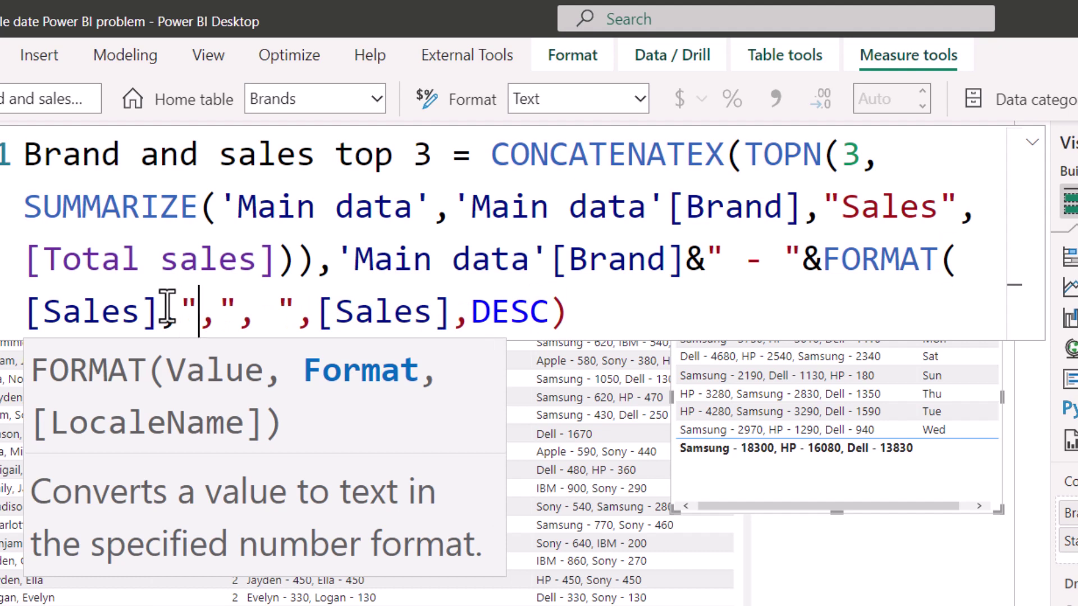
{"action": "type", "text": "###0"}
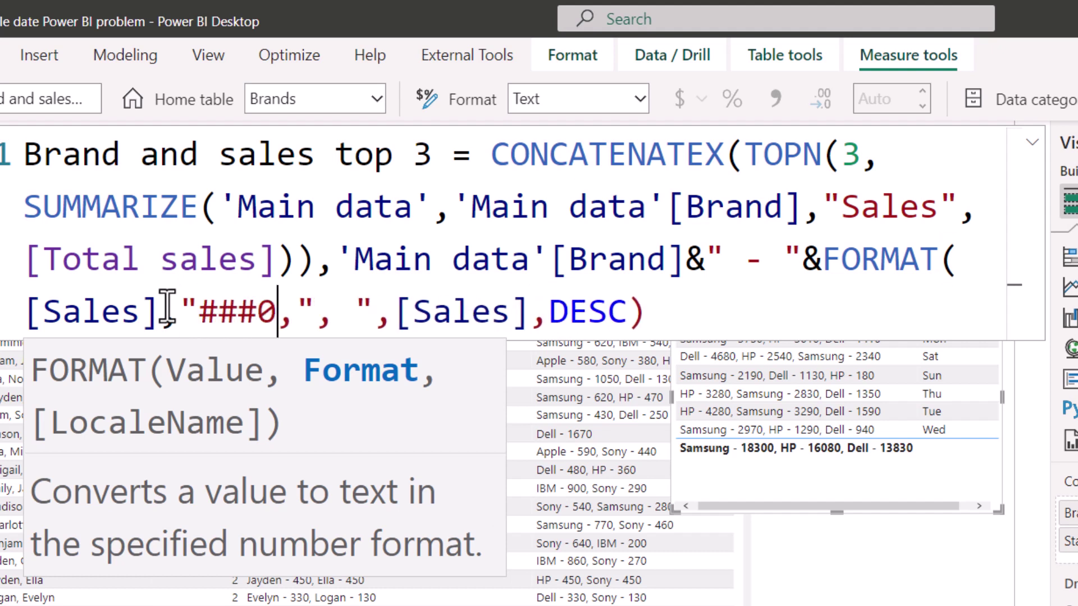
{"action": "type", "text": "\""}
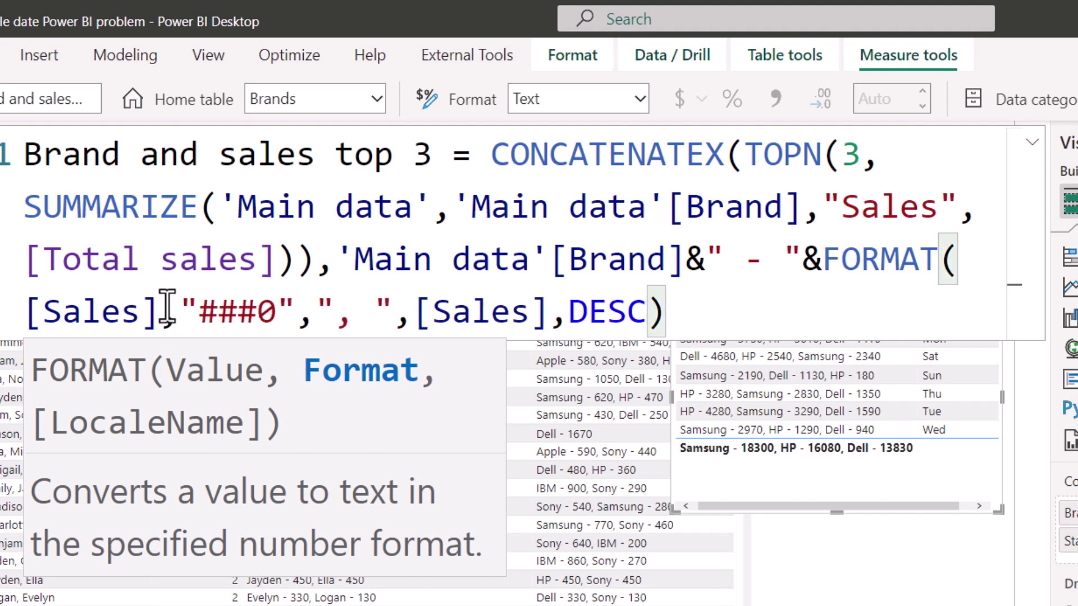
{"action": "type", "text": ")"}
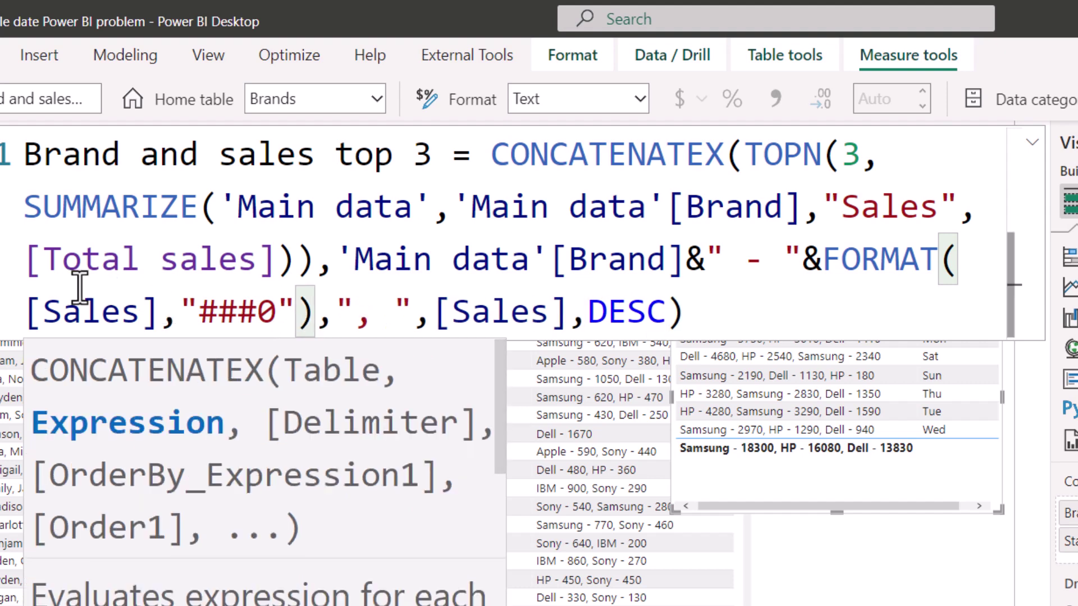
{"action": "left_click", "coordinate": [225, 320]}
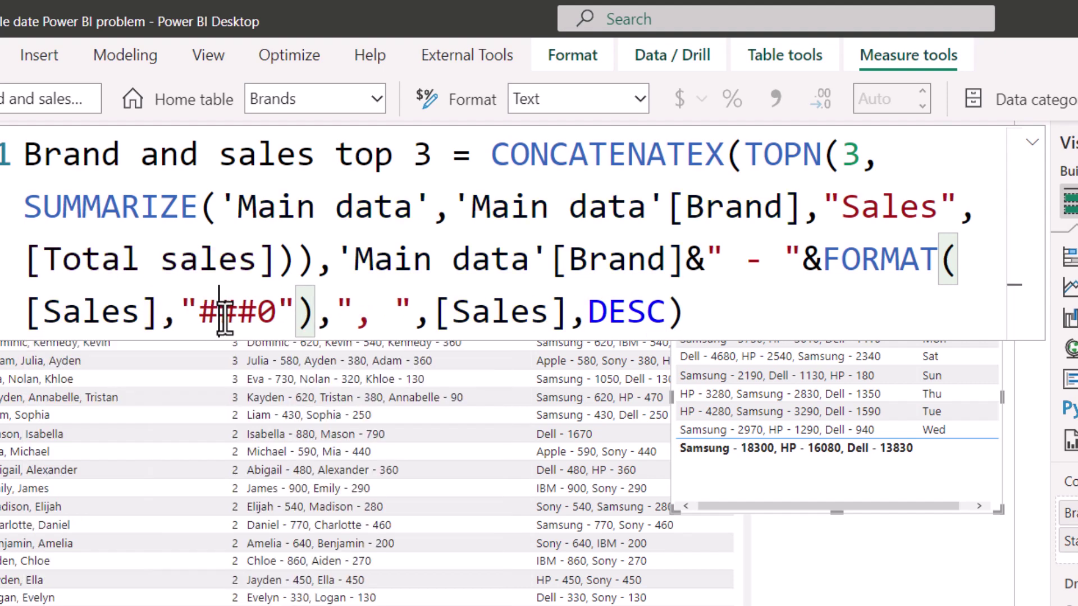
{"action": "type", "text": ","}
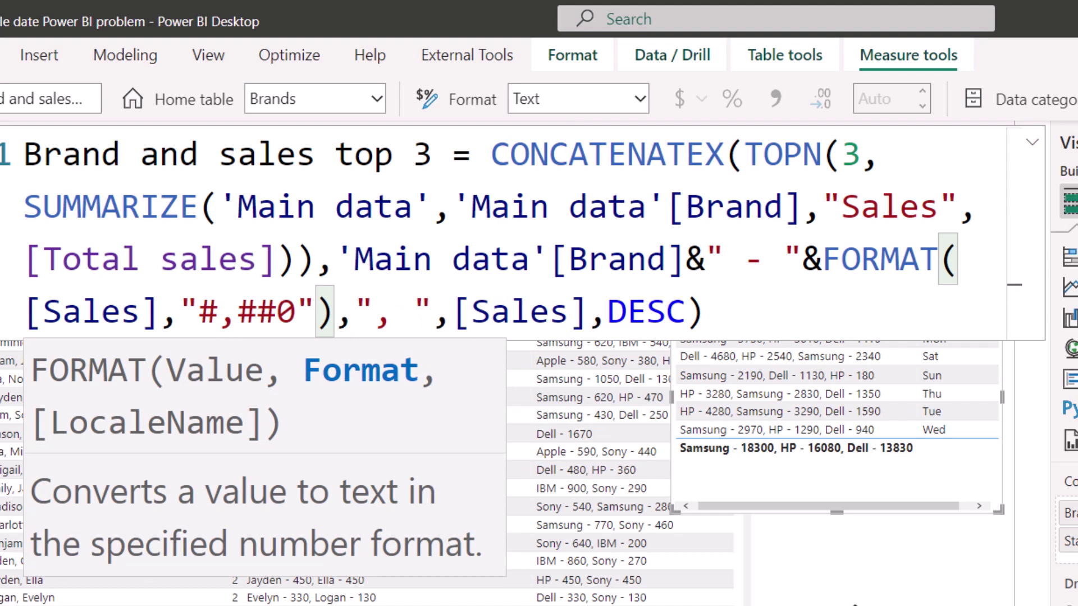
{"action": "key", "text": "Return"}
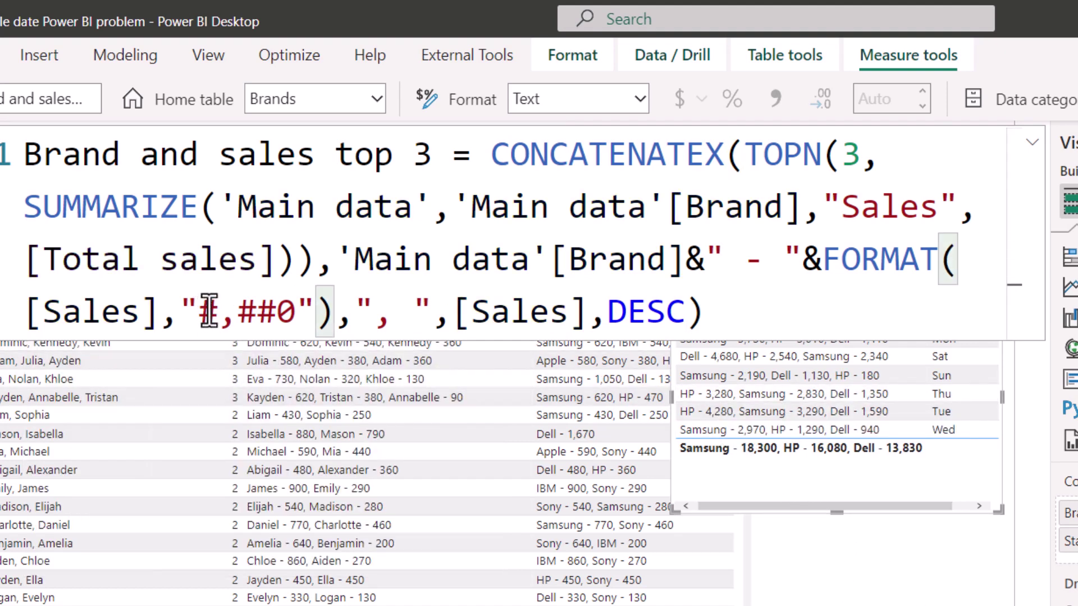
Replace ##0 after "#," with .0k so the format string reads "#,.0k".
{"action": "left_click_drag", "start_coordinate": [207, 309], "coordinate": [215, 309]}
{"action": "left_click", "coordinate": [288, 309]}
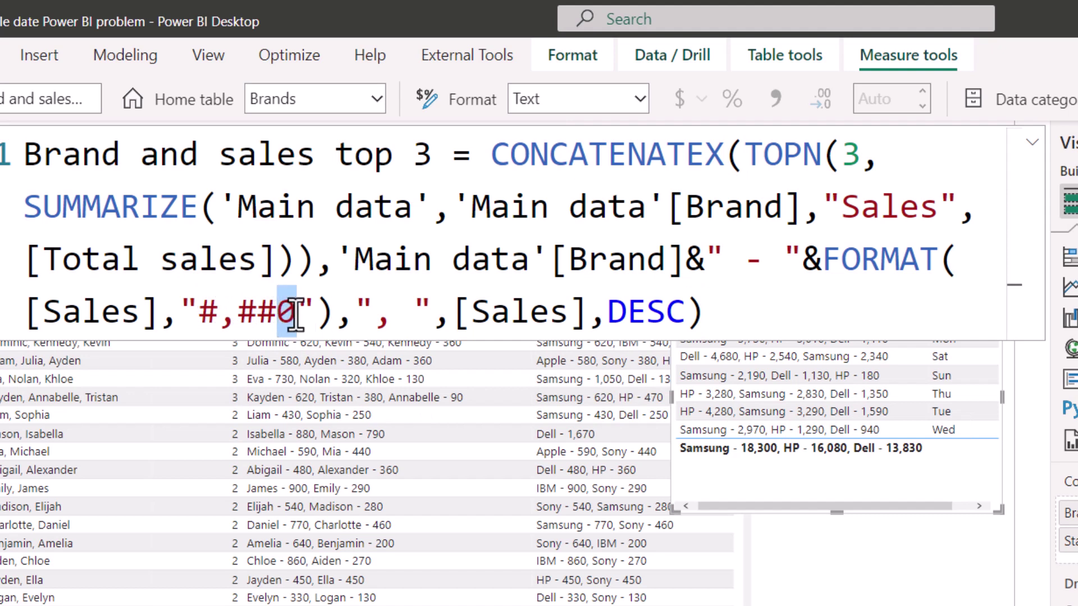
{"action": "left_click_drag", "start_coordinate": [296, 312], "coordinate": [246, 312]}
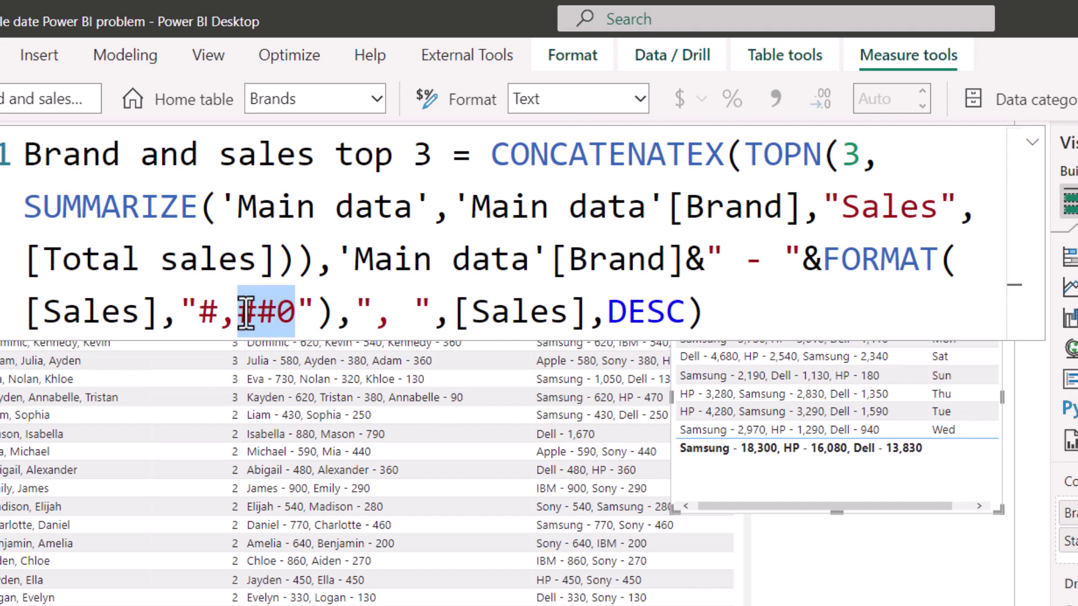
{"action": "key", "text": "BackSpace"}
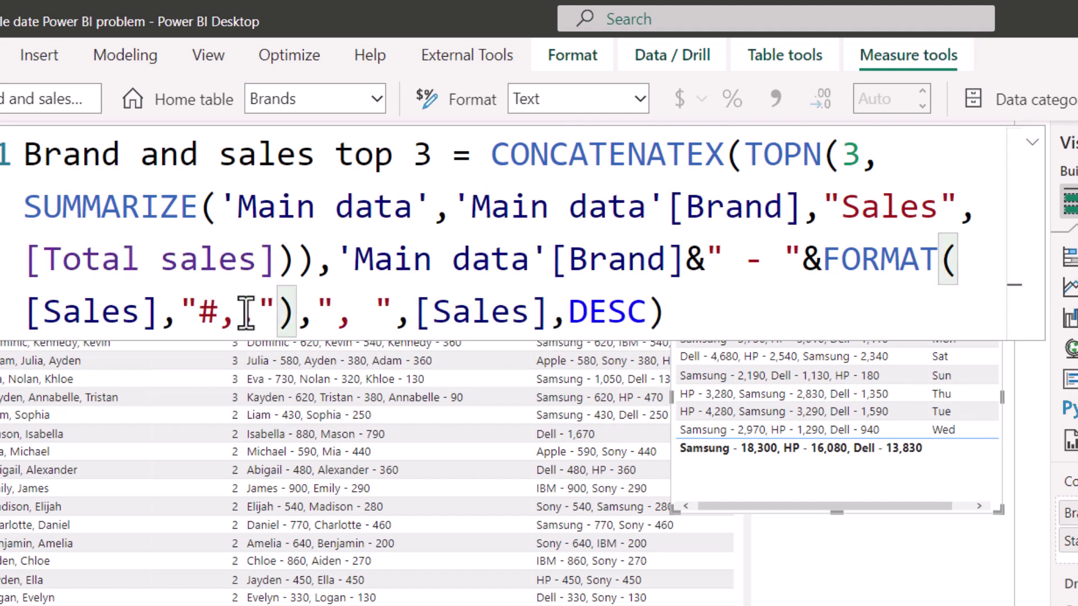
{"action": "key", "text": "ctrl+z"}
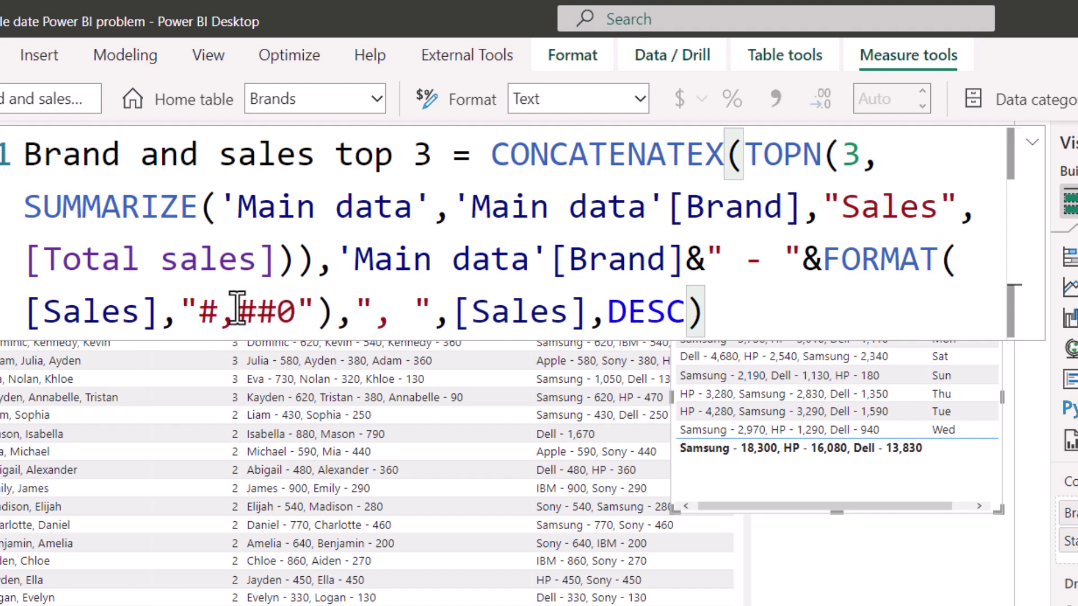
{"action": "left_click_drag", "start_coordinate": [238, 312], "coordinate": [304, 320]}
{"action": "key", "text": "BackSpace"}
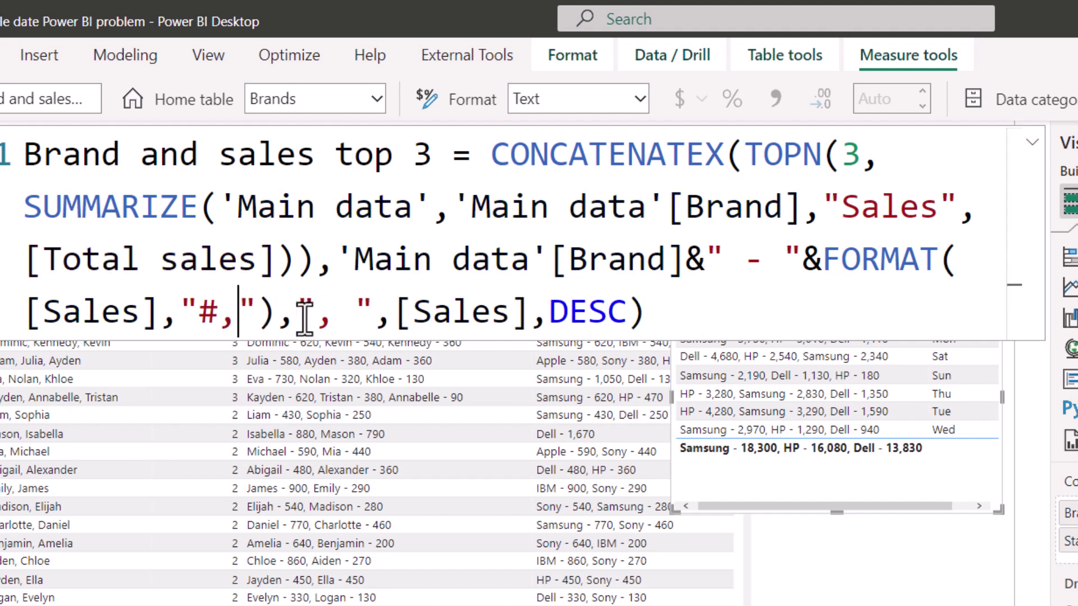
{"action": "type", "text": "."}
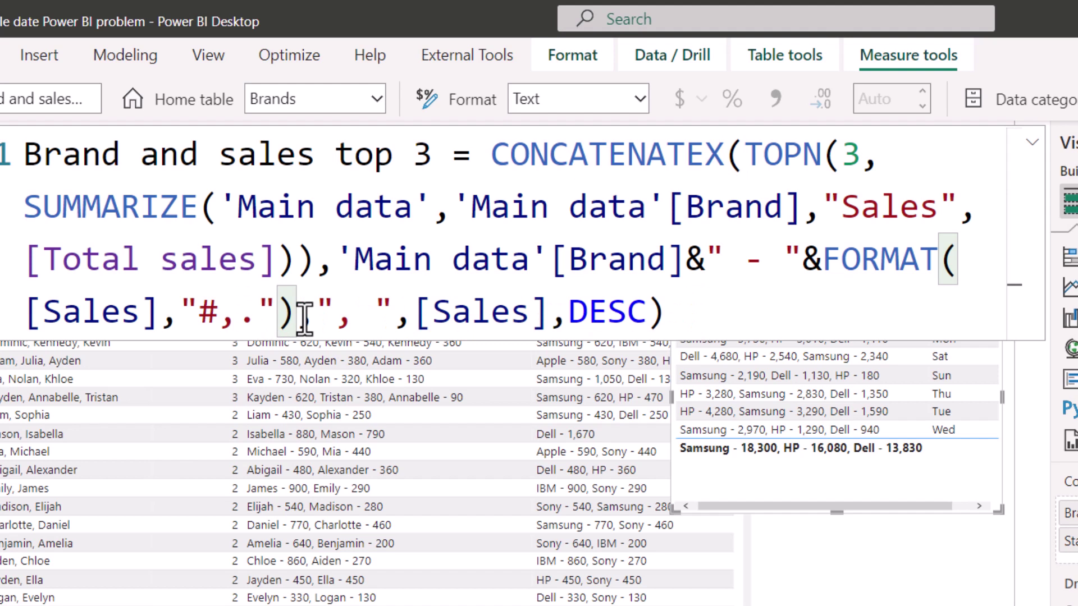
{"action": "type", "text": "#"}
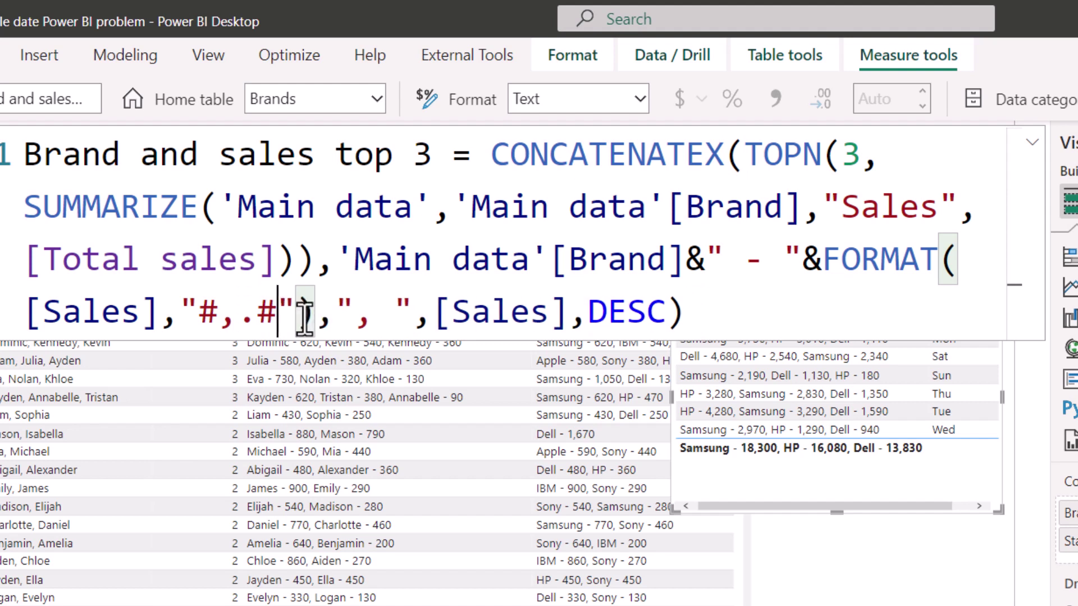
{"action": "key", "text": "BackSpace"}
{"action": "type", "text": "0k"}
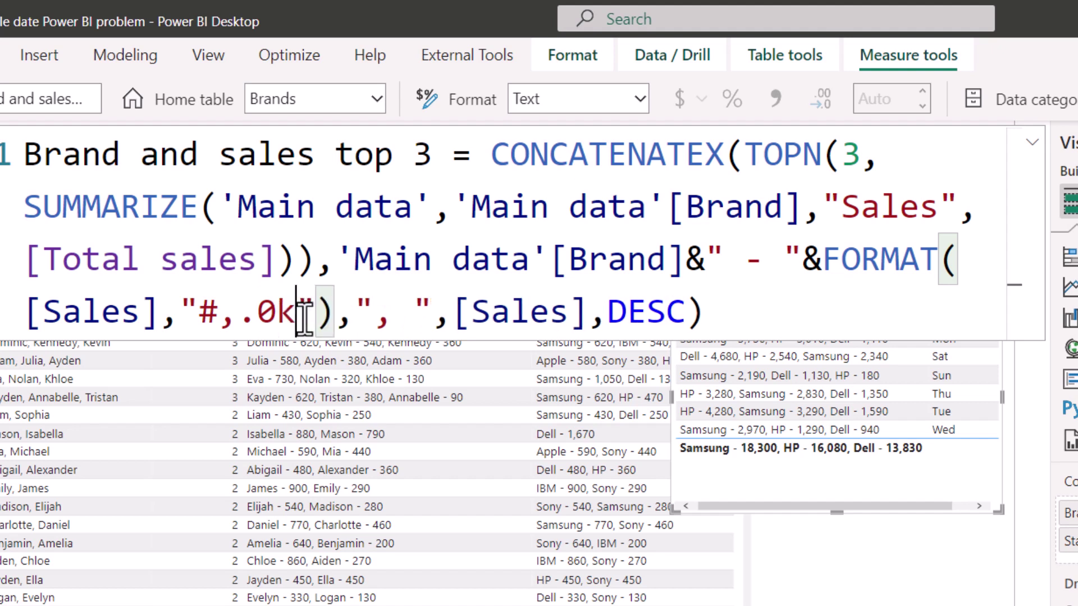
Commit the measure so sales show as Samsung - 18.3k, then test and remove an extra comma.
{"action": "key", "text": "Return"}
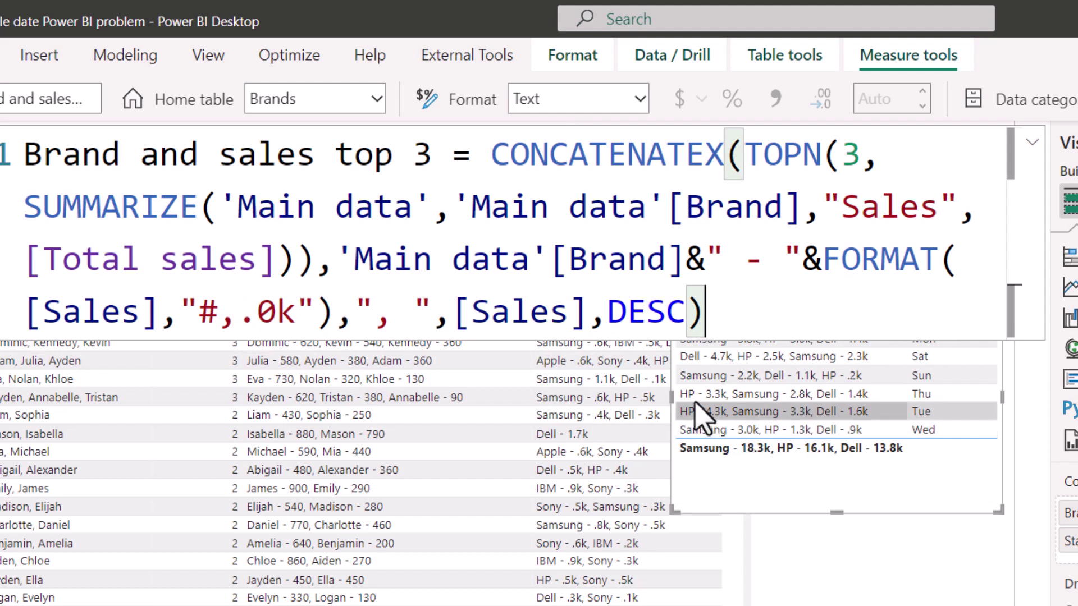
{"action": "left_click", "coordinate": [235, 320]}
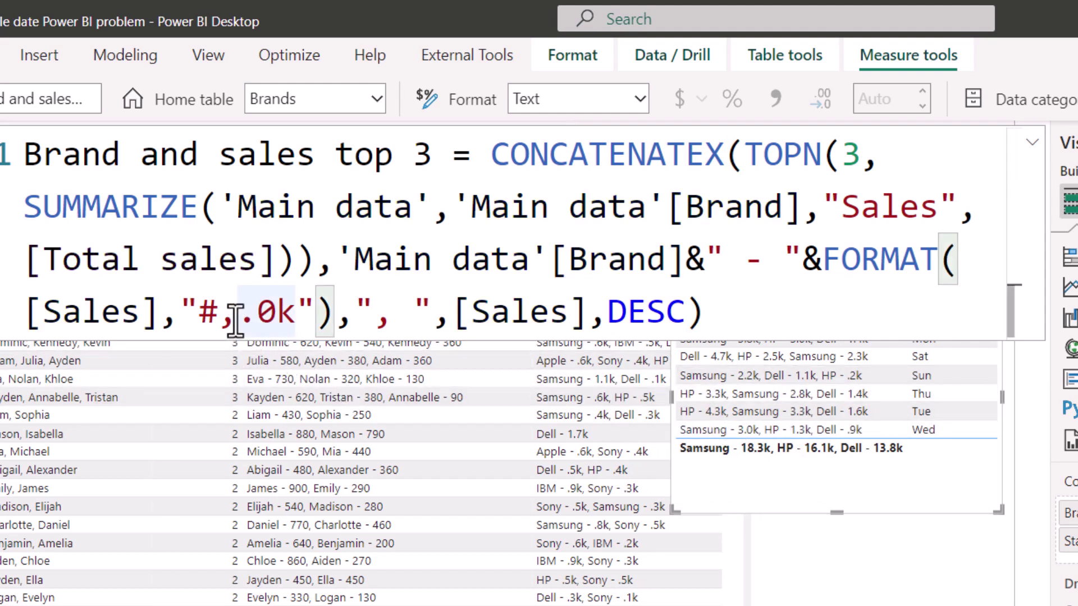
{"action": "type", "text": ","}
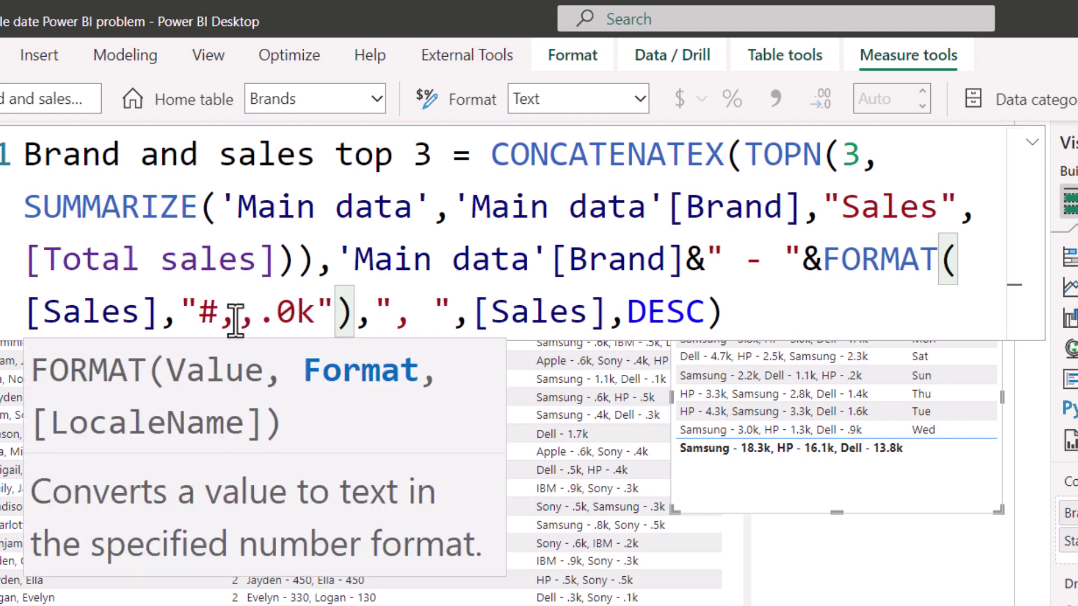
{"action": "key", "text": "BackSpace"}
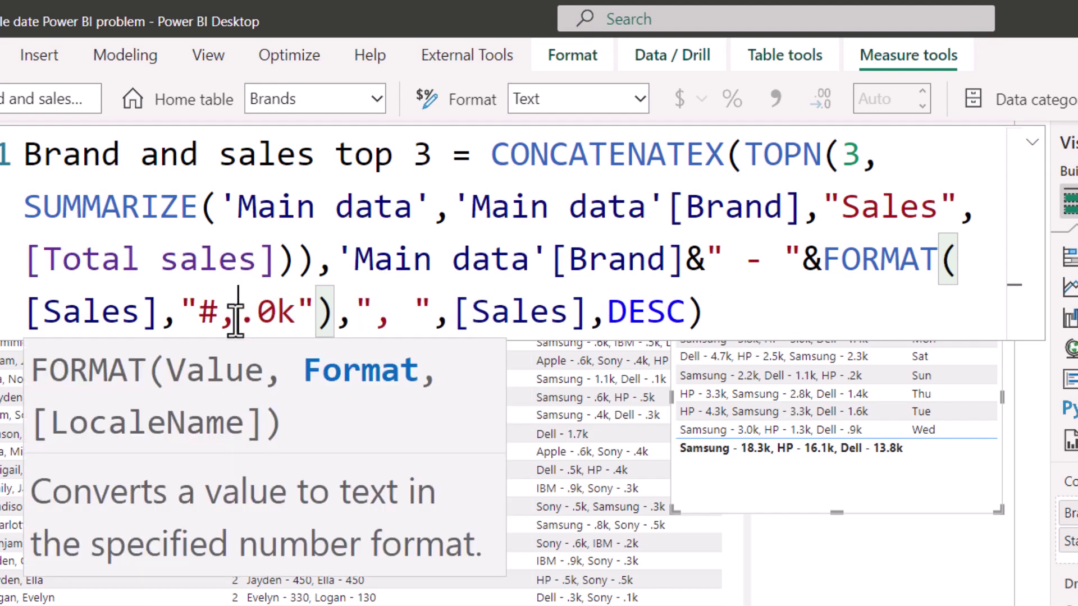
{"action": "left_click", "coordinate": [716, 310]}
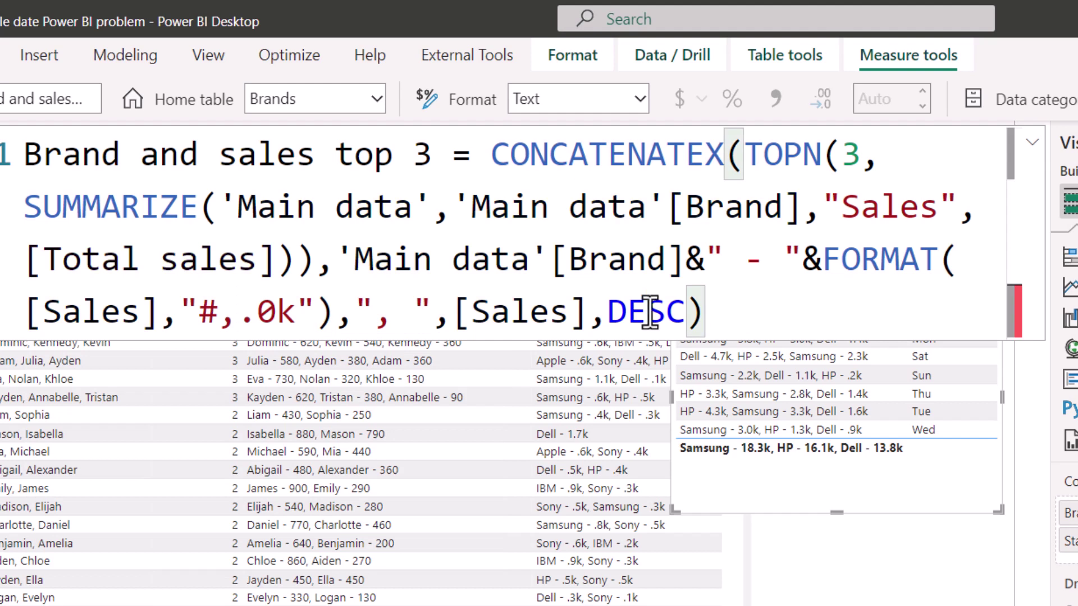
{"action": "left_click", "coordinate": [839, 264]}
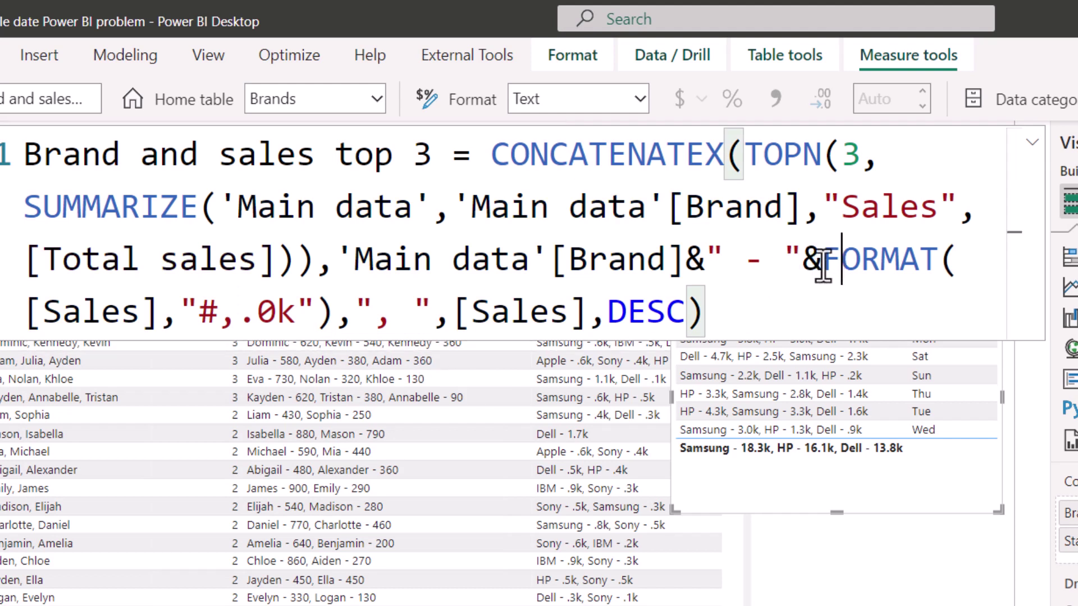
{"action": "left_click", "coordinate": [247, 321]}
{"action": "left_click", "coordinate": [185, 323]}
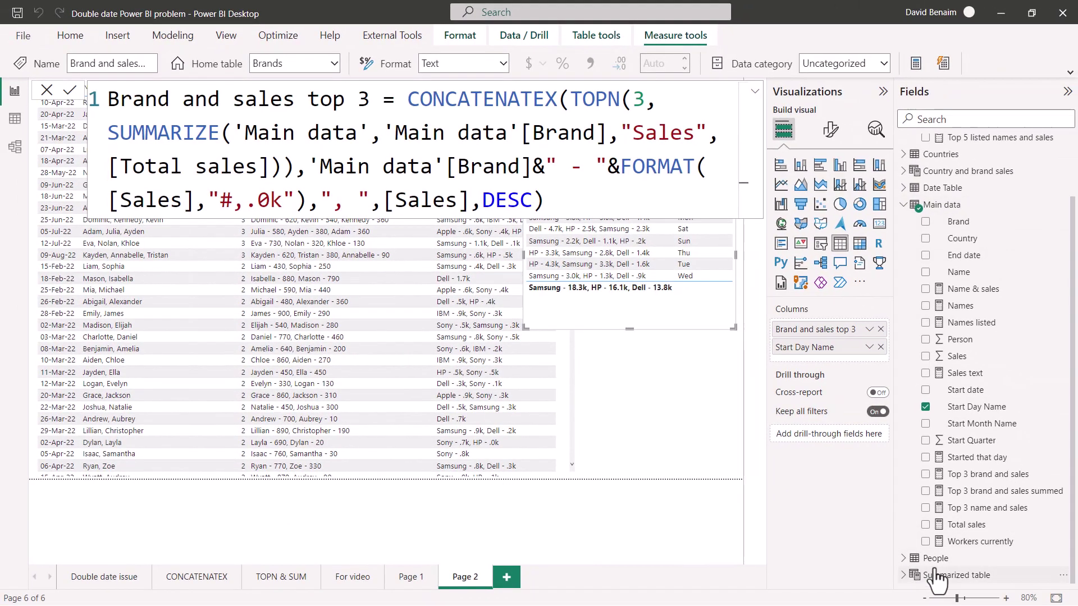
Delete the Summarized table from the model, keeping the Brand and sales top 3 visual intact.
{"action": "left_click", "coordinate": [1063, 575]}
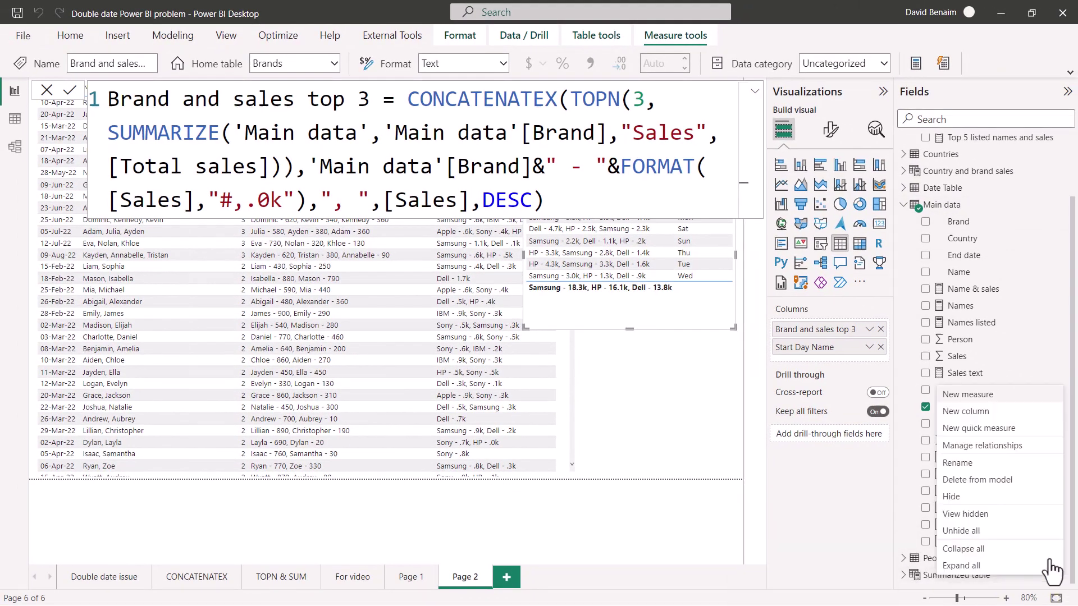
{"action": "left_click", "coordinate": [977, 480]}
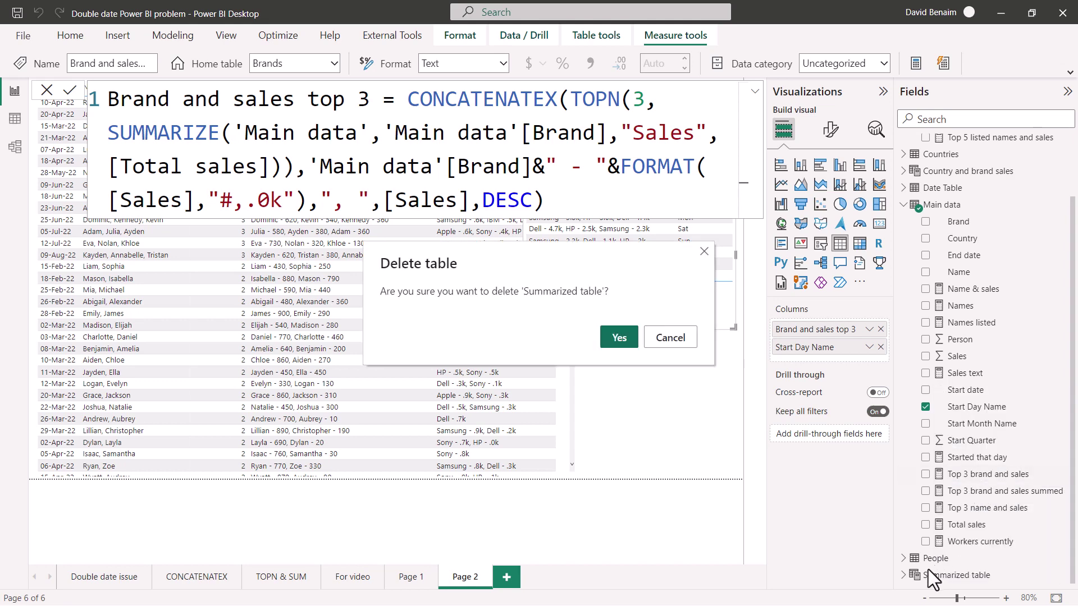
{"action": "left_click", "coordinate": [620, 337]}
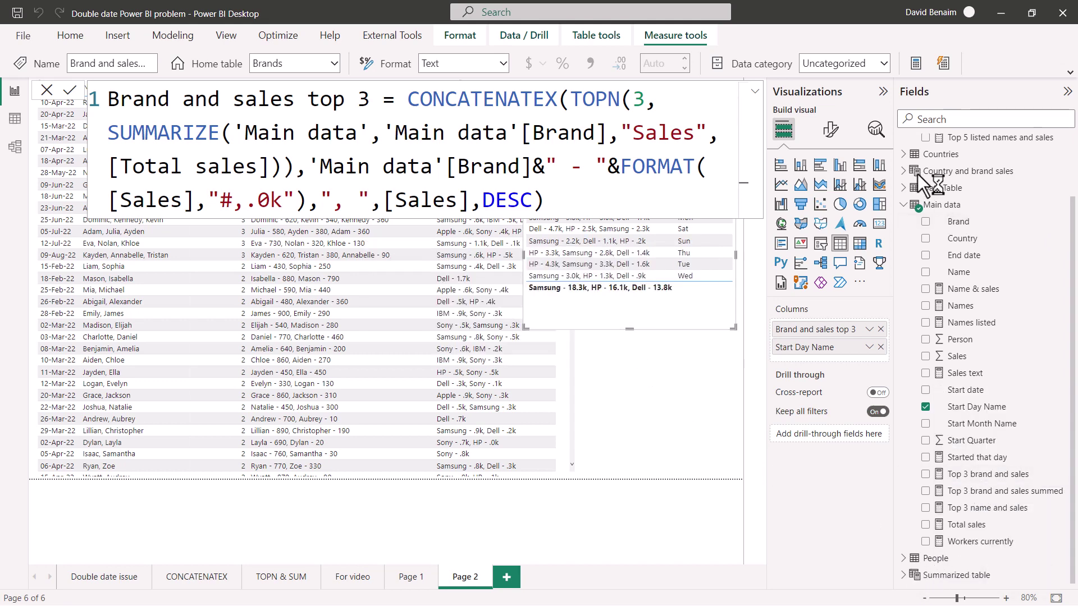
{"action": "left_click", "coordinate": [666, 385]}
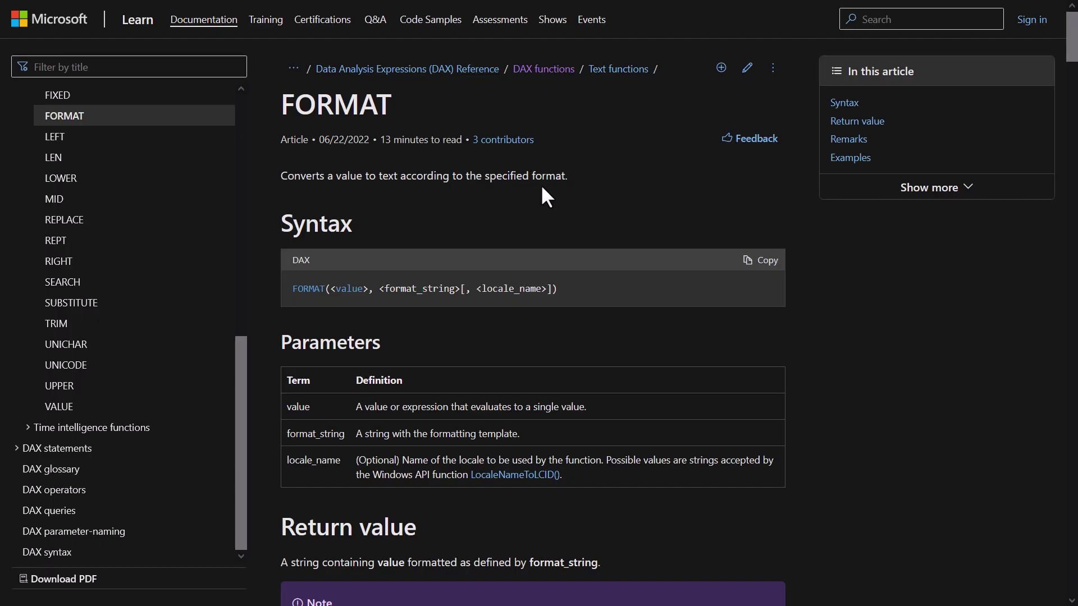
Scroll the DAX FORMAT article to the custom numeric formats and highlight the # digit placeholder.
{"action": "scroll", "coordinate": [540, 184], "scroll_direction": "down", "scroll_amount": 5}
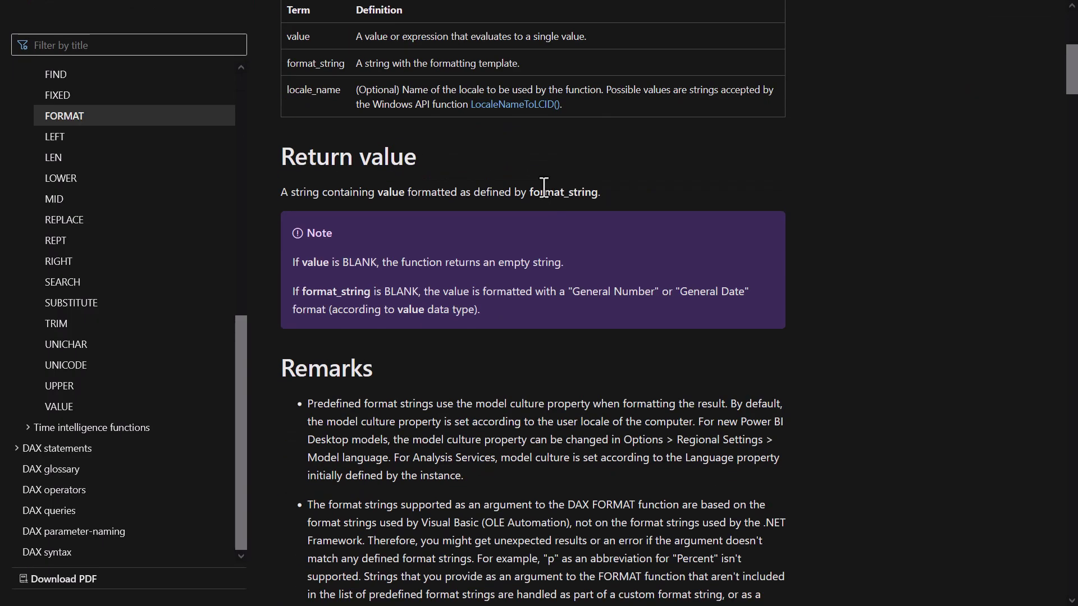
{"action": "scroll", "coordinate": [541, 184], "scroll_direction": "up", "scroll_amount": 5}
{"action": "scroll", "coordinate": [541, 184], "scroll_direction": "down", "scroll_amount": 20}
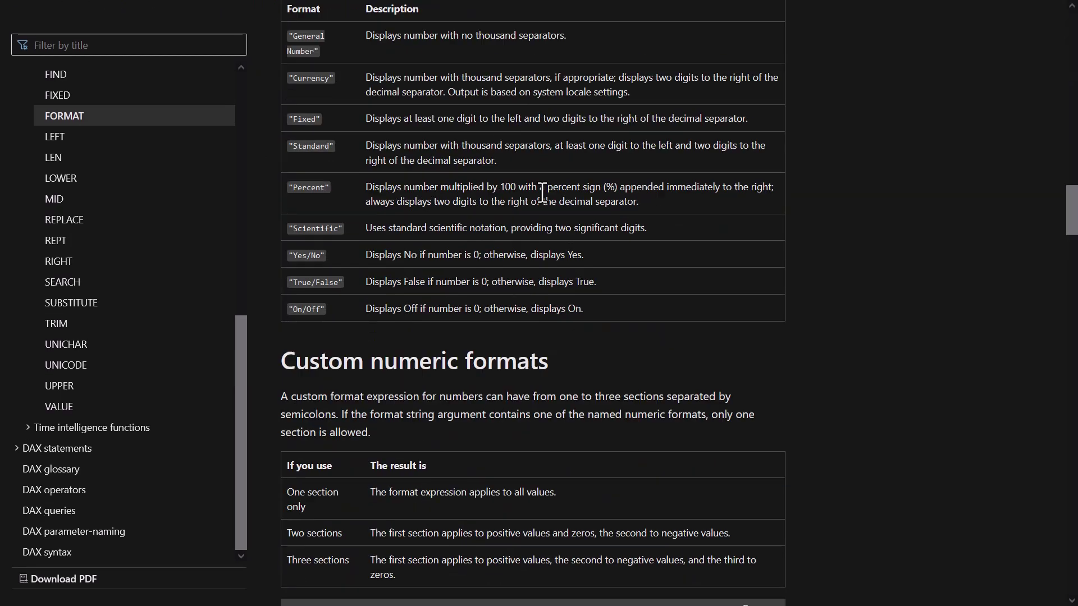
{"action": "scroll", "coordinate": [541, 193], "scroll_direction": "down", "scroll_amount": 15}
{"action": "scroll", "coordinate": [542, 192], "scroll_direction": "up", "scroll_amount": 7}
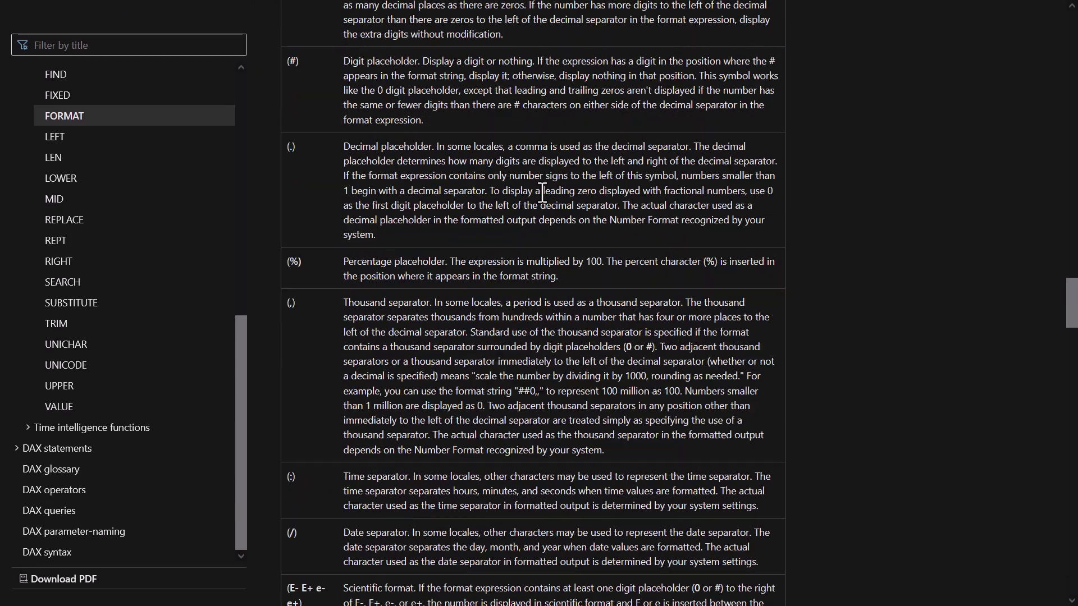
{"action": "scroll", "coordinate": [542, 200], "scroll_direction": "up", "scroll_amount": 1}
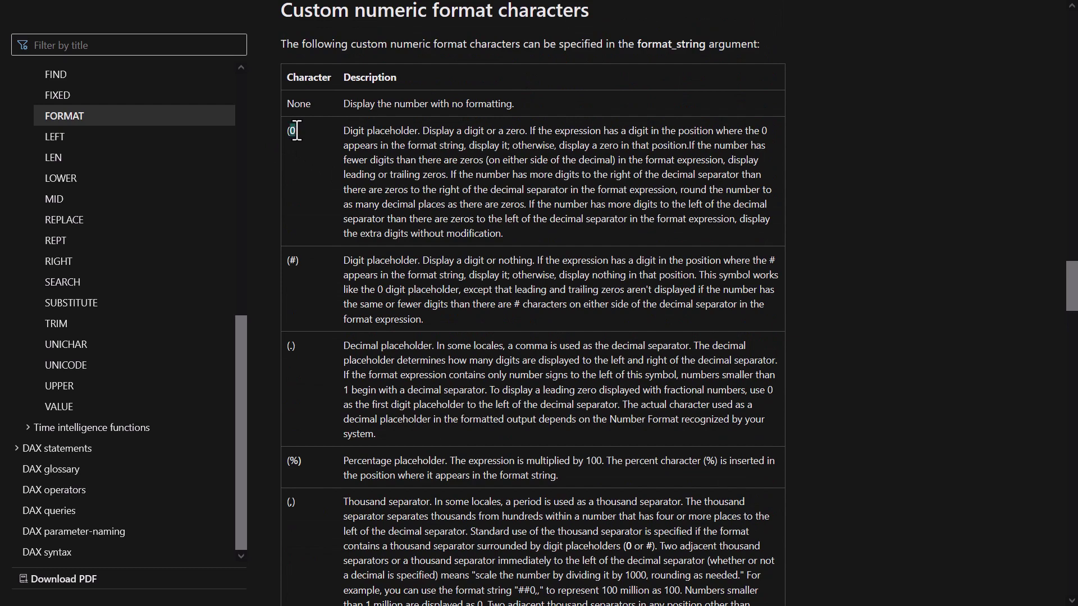
{"action": "double_click", "coordinate": [292, 258]}
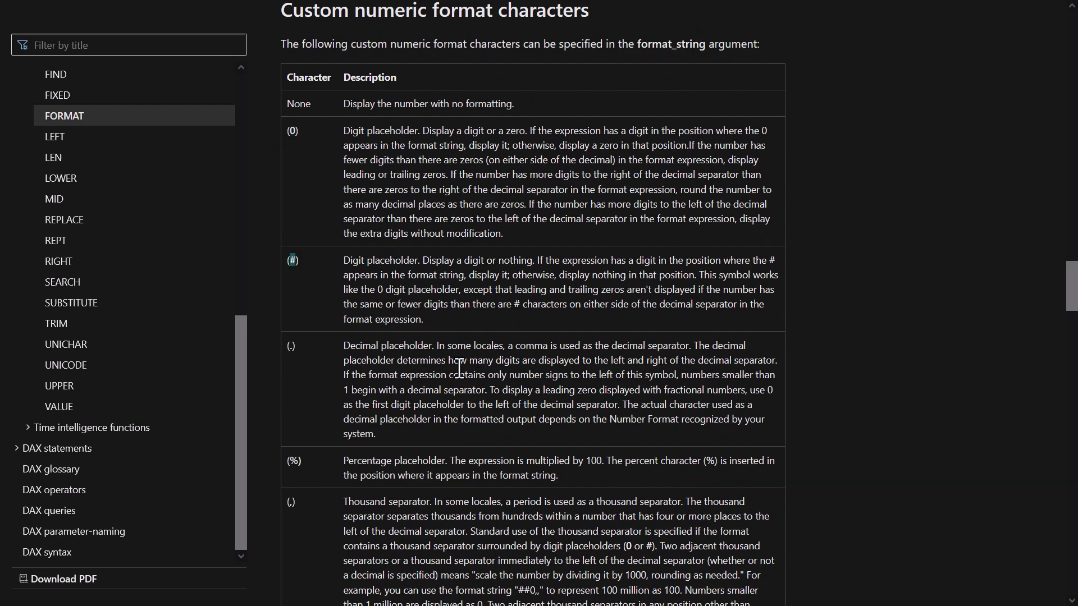
Scroll through the format-character reference tables in the DAX FORMAT article.
{"action": "scroll", "coordinate": [336, 447], "scroll_direction": "down", "scroll_amount": 20}
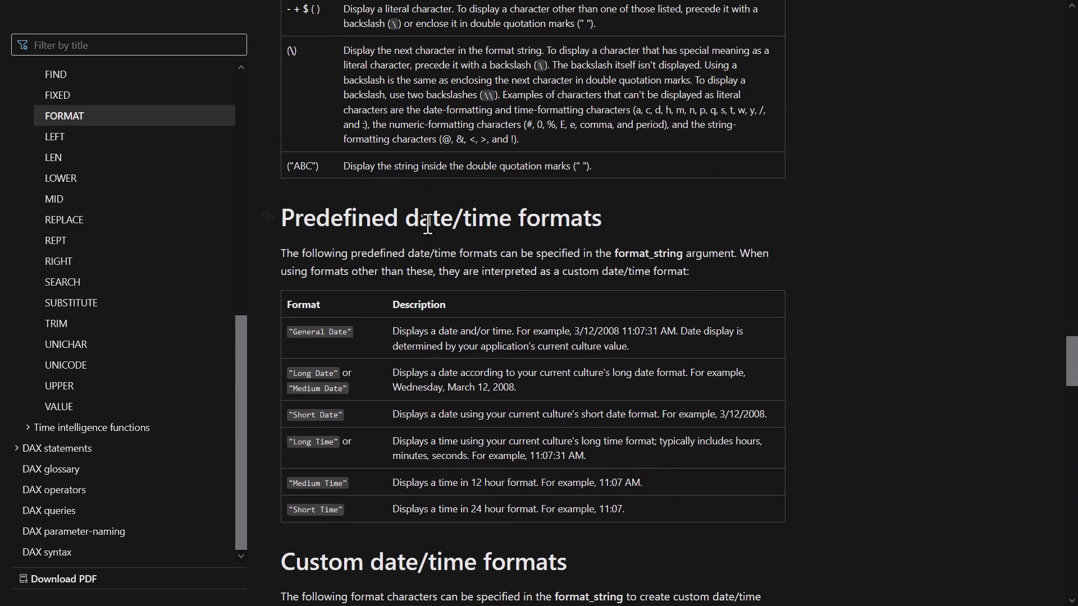
{"action": "scroll", "coordinate": [431, 225], "scroll_direction": "down", "scroll_amount": 1}
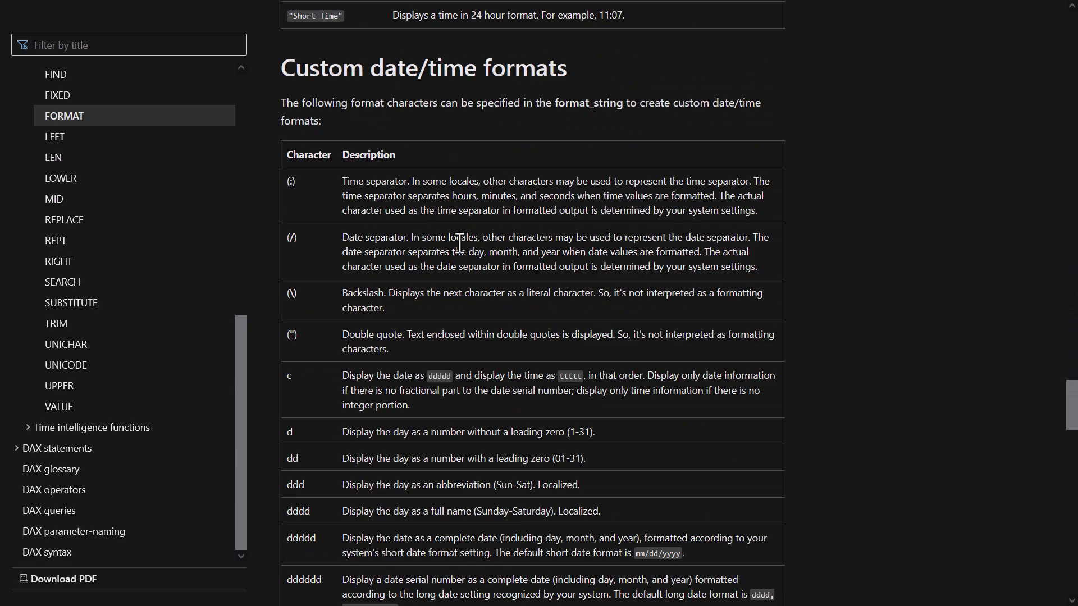
{"action": "scroll", "coordinate": [458, 241], "scroll_direction": "down", "scroll_amount": 2}
{"action": "scroll", "coordinate": [458, 242], "scroll_direction": "up", "scroll_amount": 8}
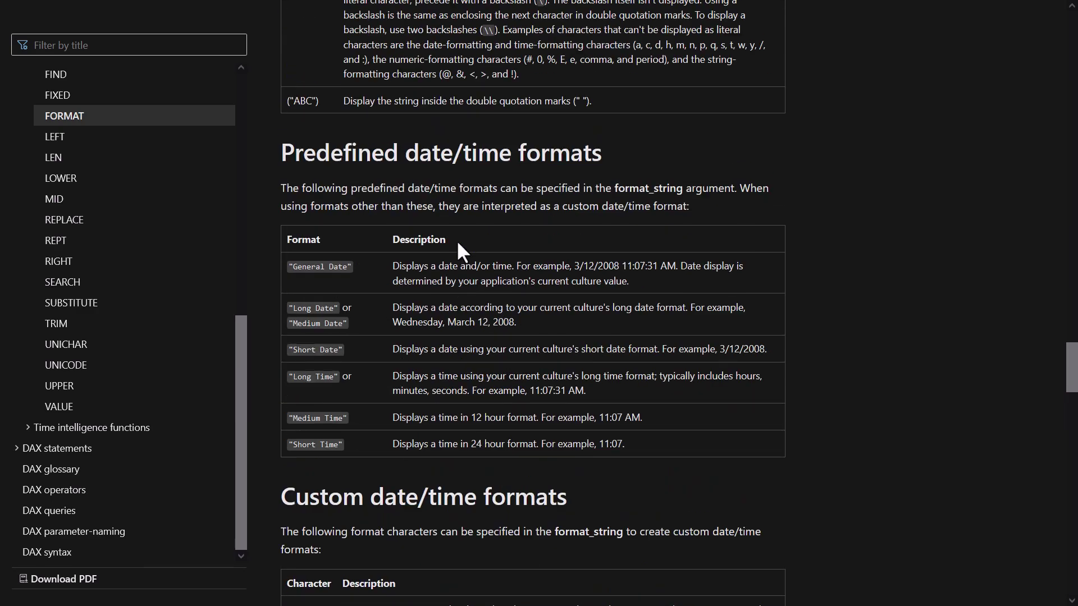
{"action": "scroll", "coordinate": [458, 242], "scroll_direction": "up", "scroll_amount": 15}
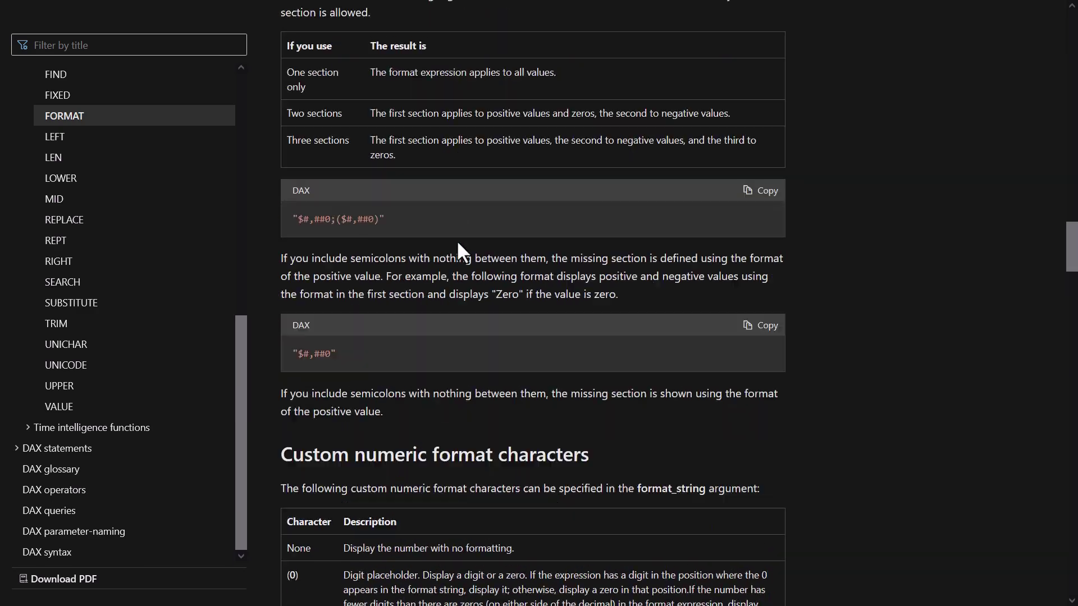
{"action": "scroll", "coordinate": [458, 242], "scroll_direction": "up", "scroll_amount": 4}
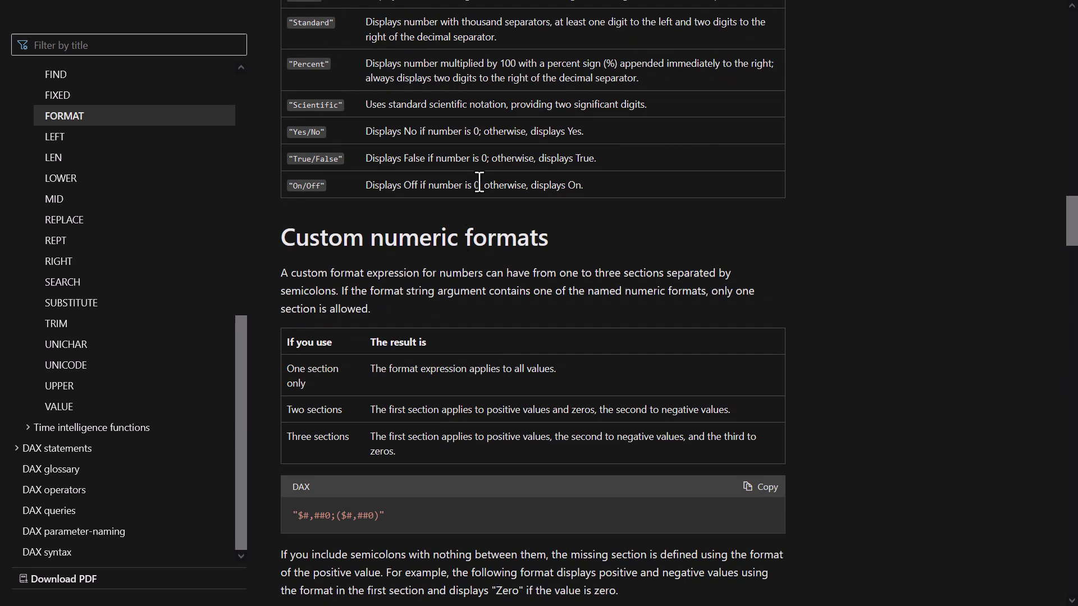